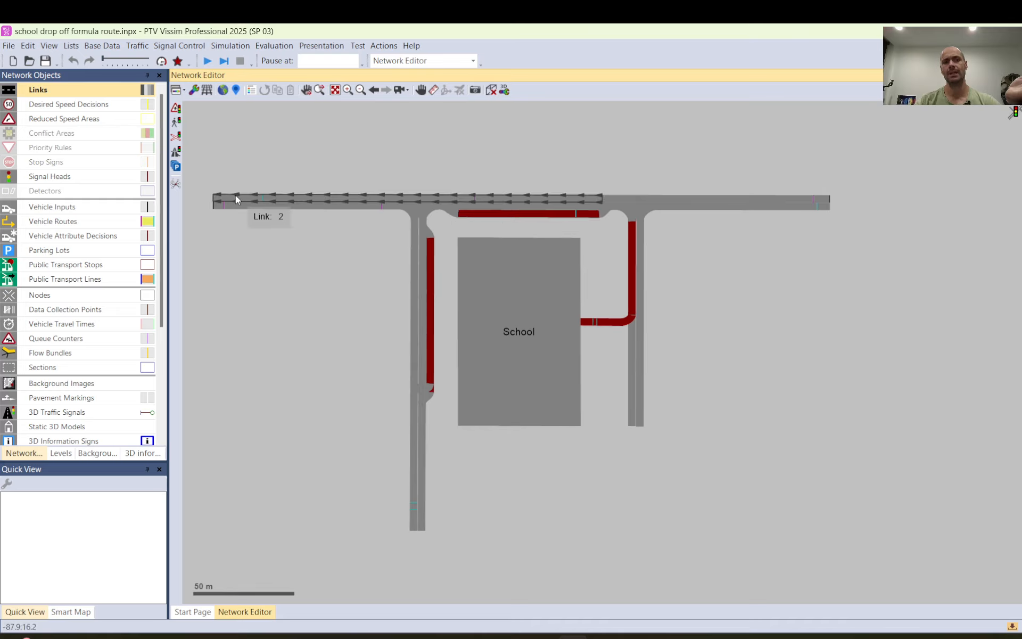
- Inspect the links and connectors feeding the red drop-off lanes along the main road and the side road west of the school
{"action": "left_click", "coordinate": [276, 205]}
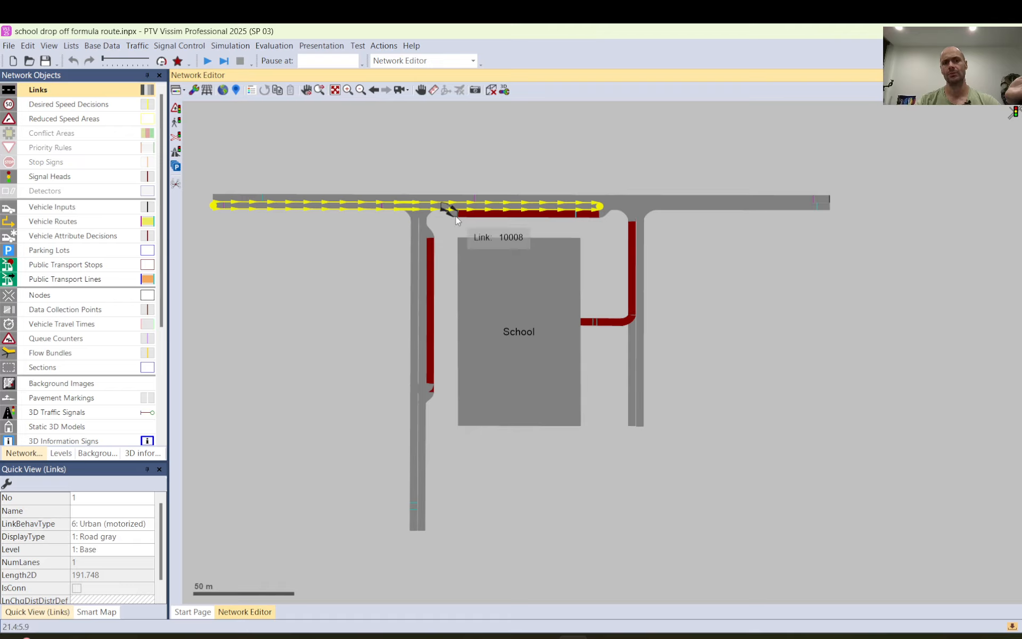
{"action": "left_click", "coordinate": [452, 216]}
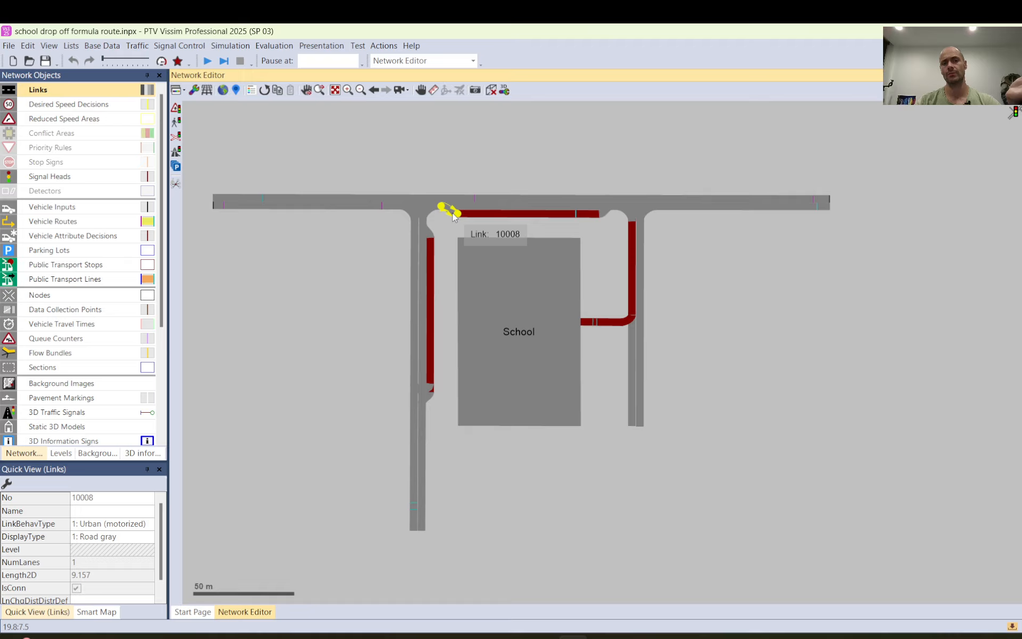
{"action": "left_click", "coordinate": [451, 229]}
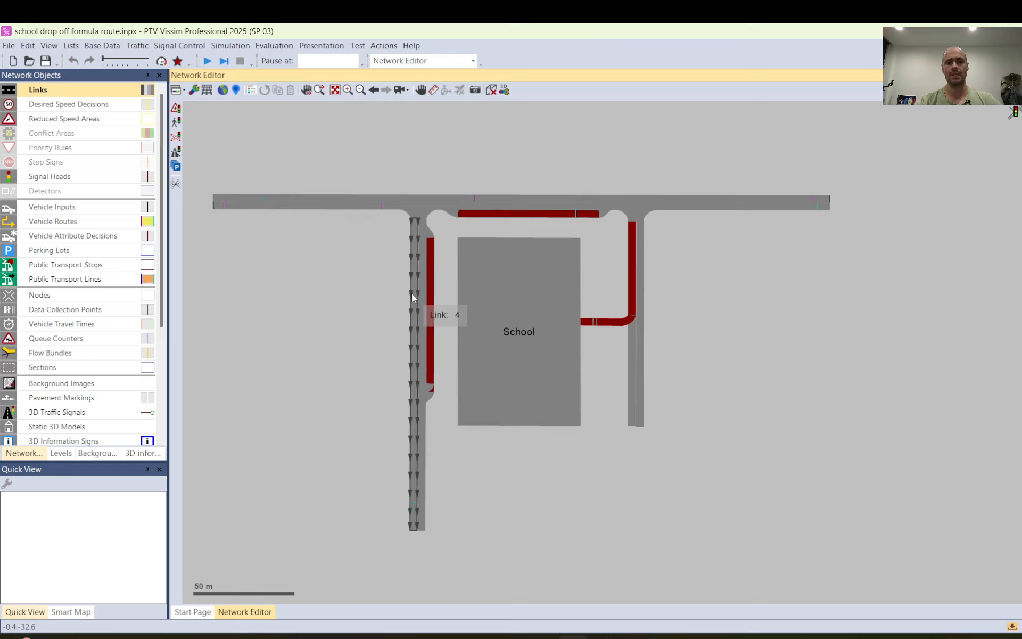
{"action": "left_click", "coordinate": [430, 391]}
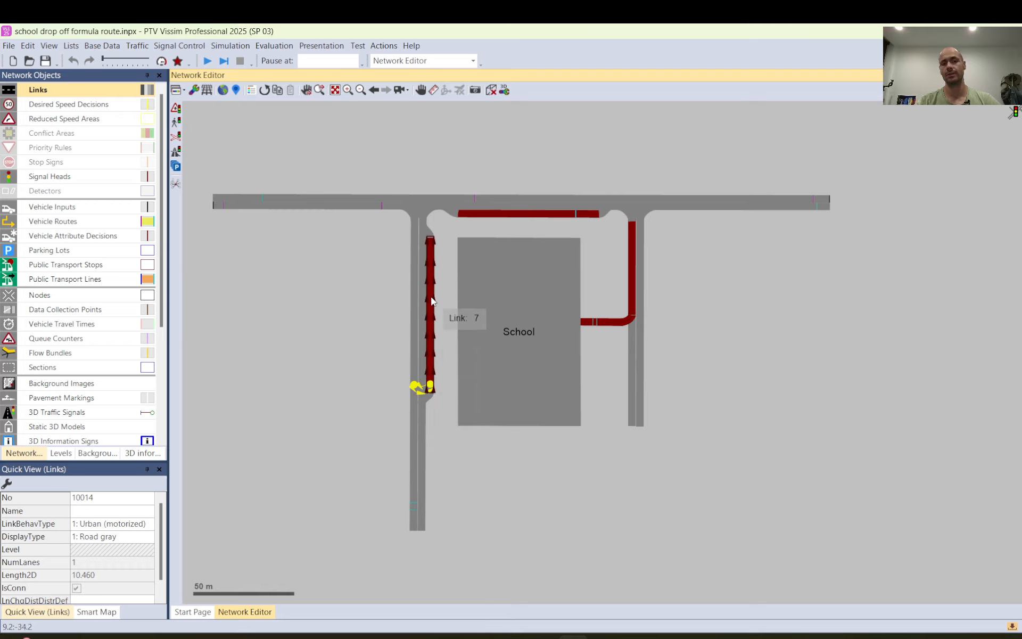
{"action": "left_click", "coordinate": [448, 222]}
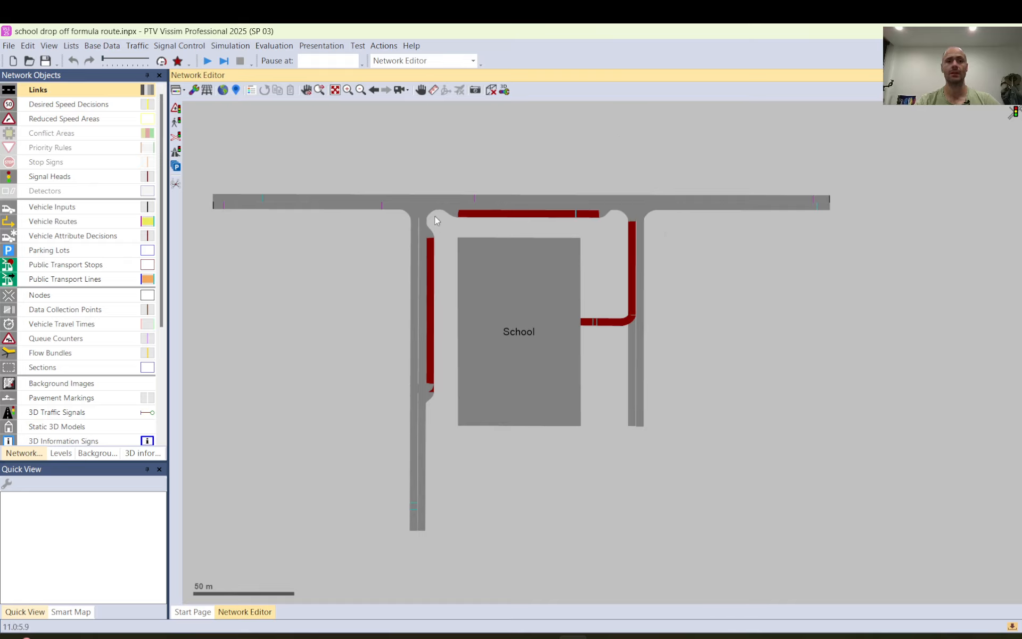
- Examine the conflict areas, priority rules and stop signs at the junctions around the school
{"action": "scroll", "coordinate": [434, 216], "scroll_direction": "up", "scroll_amount": 4}
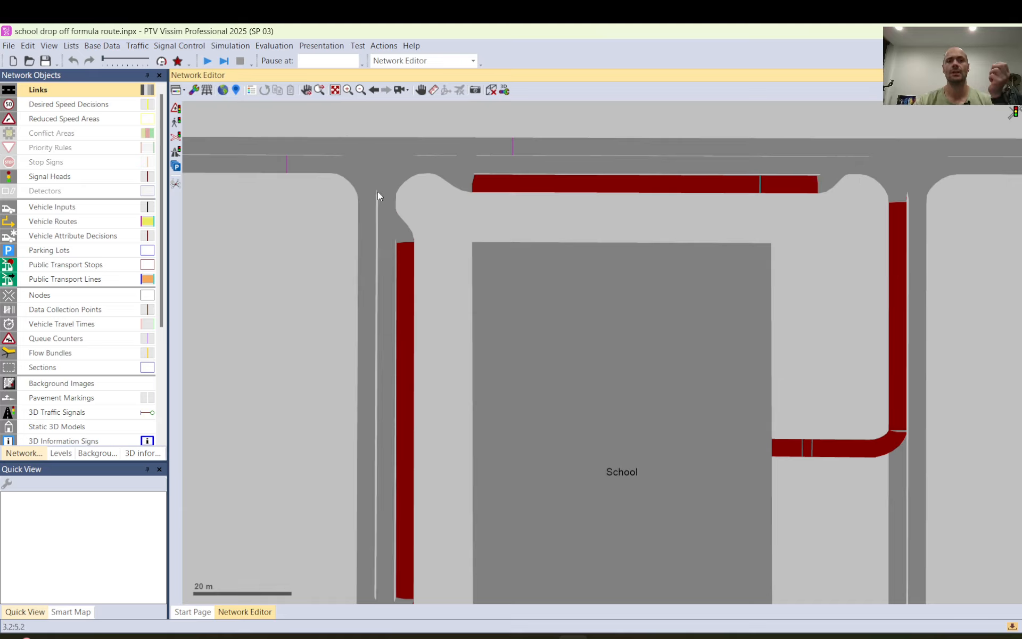
{"action": "left_click", "coordinate": [33, 140]}
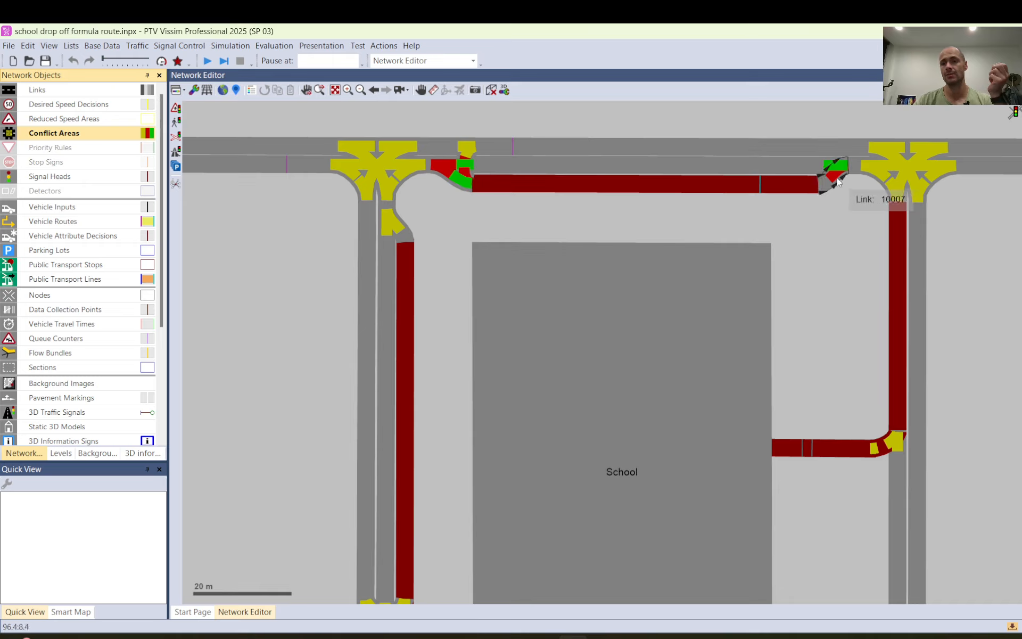
{"action": "left_click", "coordinate": [45, 149]}
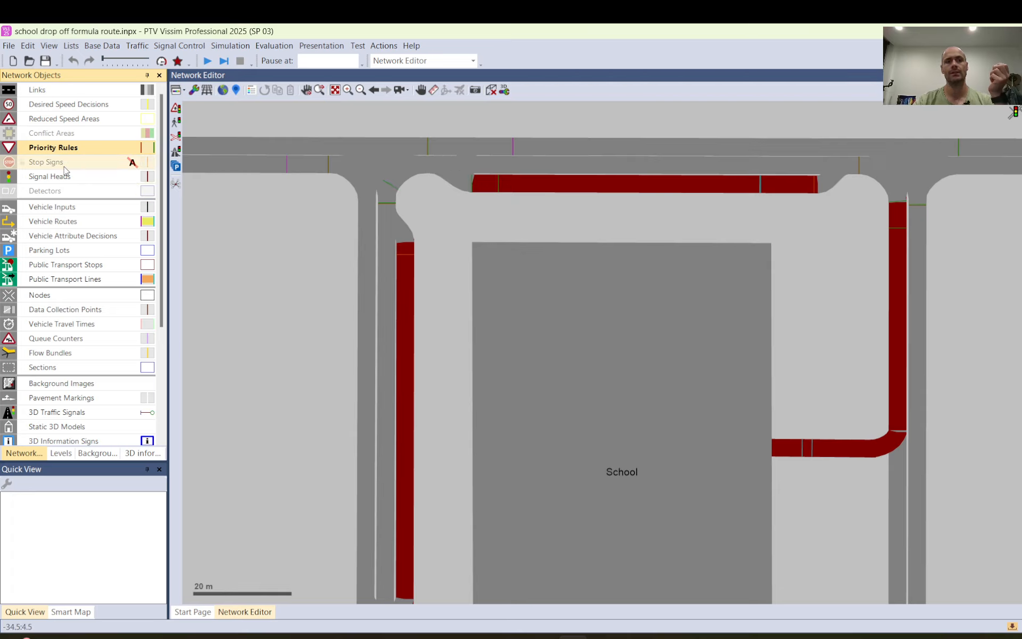
{"action": "left_click", "coordinate": [133, 162]}
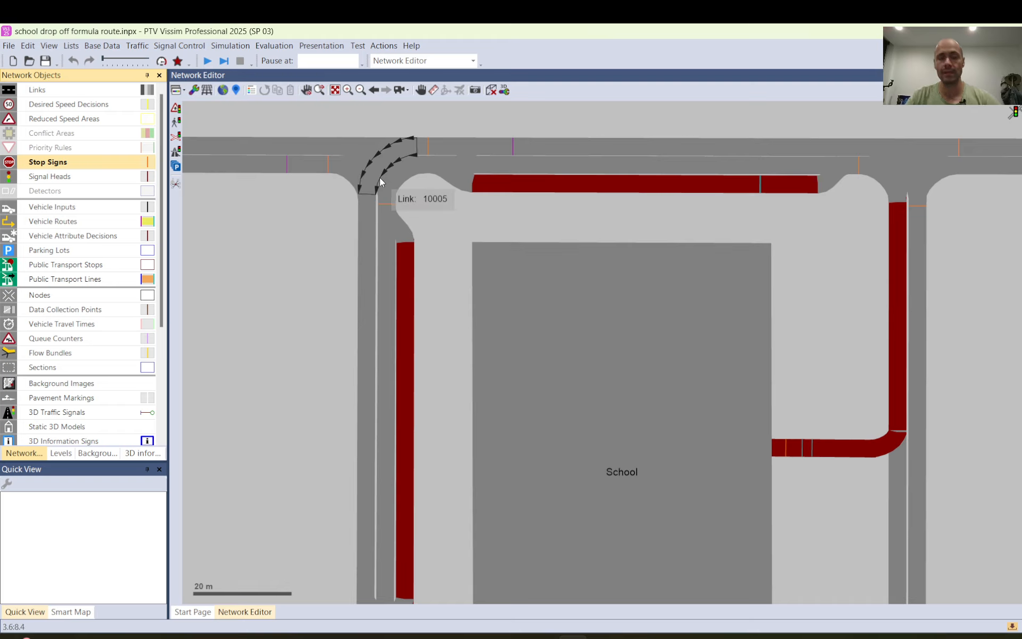
- Select the static routing decision at the main road's east end and show the list of static vehicle routing decisions with their routes
{"action": "left_click", "coordinate": [68, 225]}
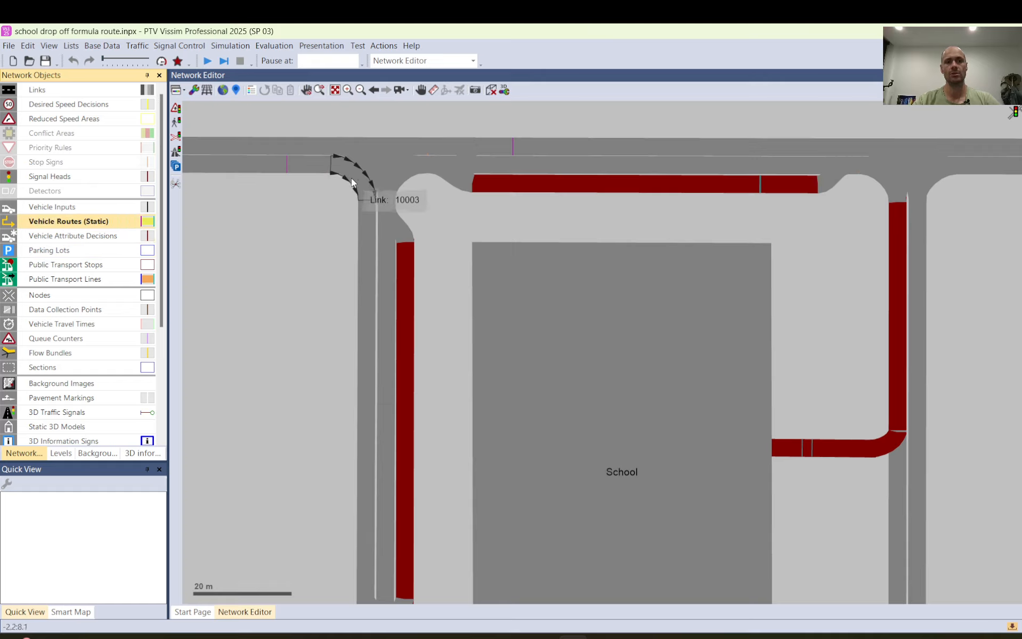
{"action": "scroll", "coordinate": [571, 178], "scroll_direction": "down", "scroll_amount": 2}
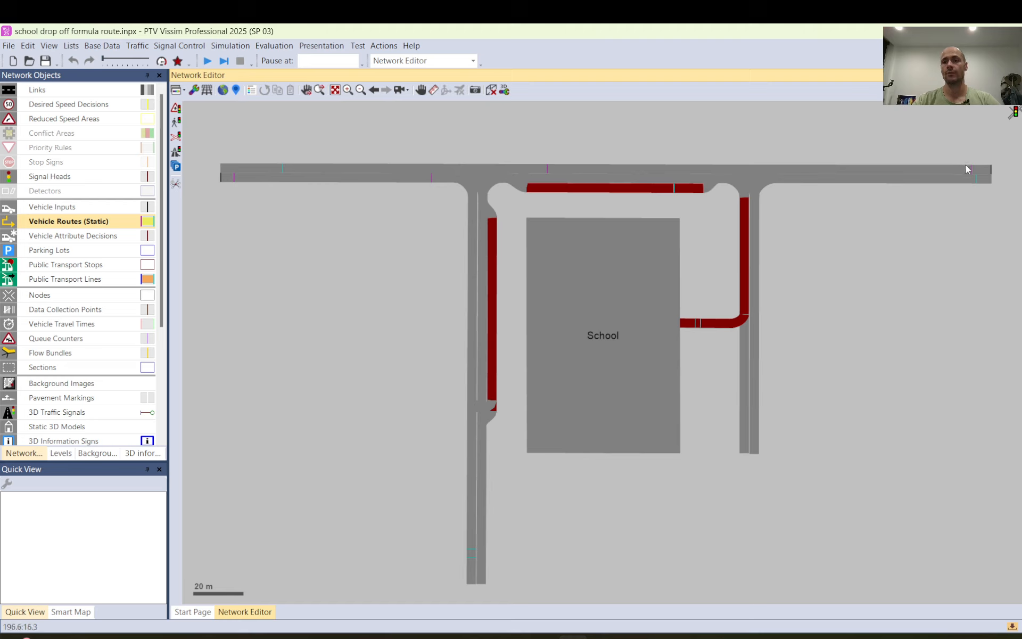
{"action": "left_click", "coordinate": [968, 170]}
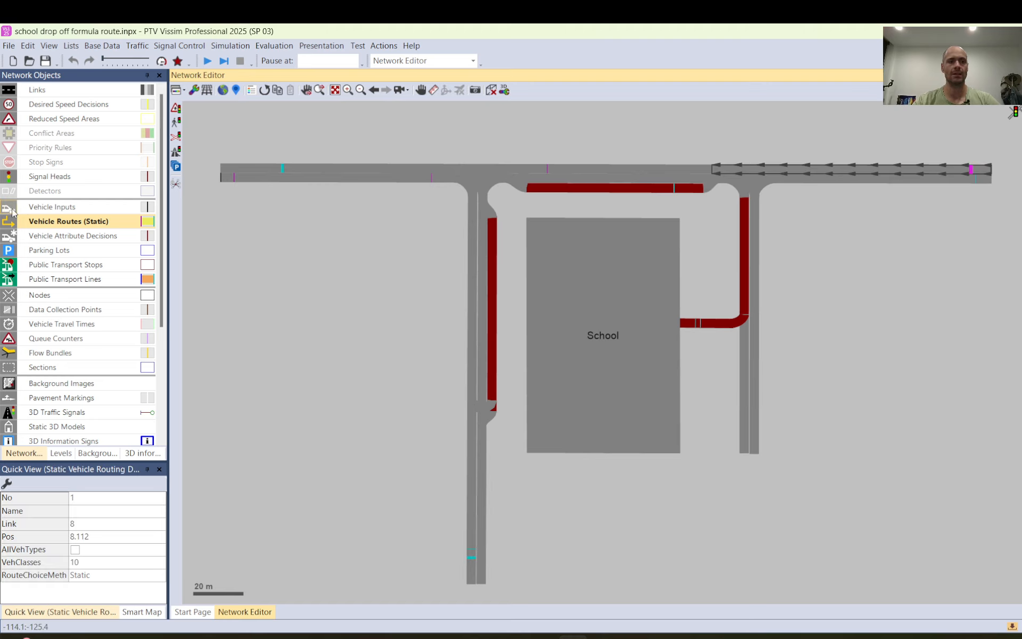
{"action": "right_click", "coordinate": [59, 224]}
{"action": "mouse_move", "coordinate": [106, 234]}
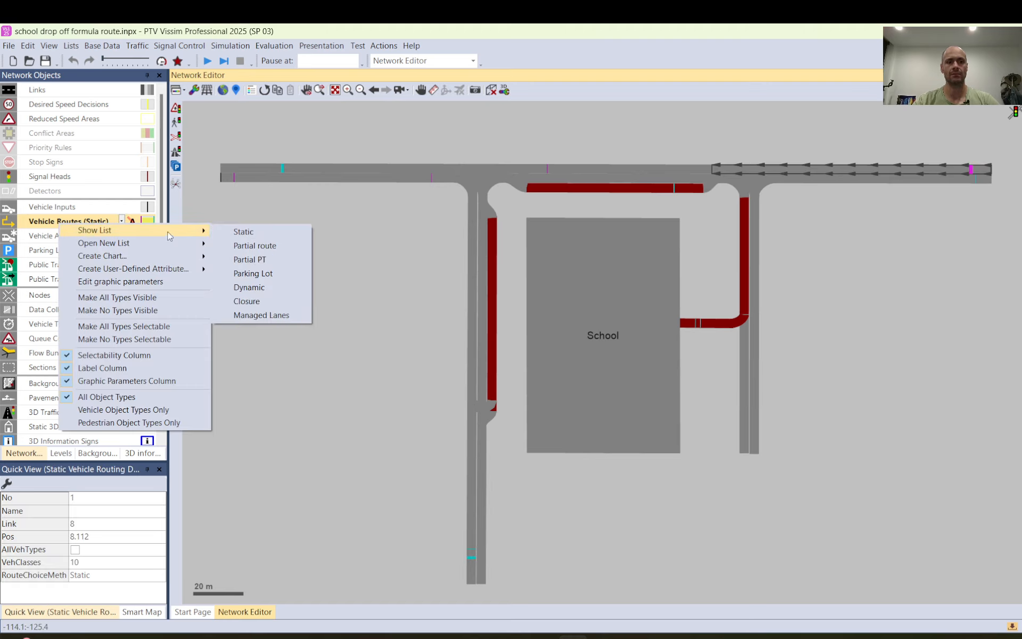
{"action": "left_click", "coordinate": [249, 234]}
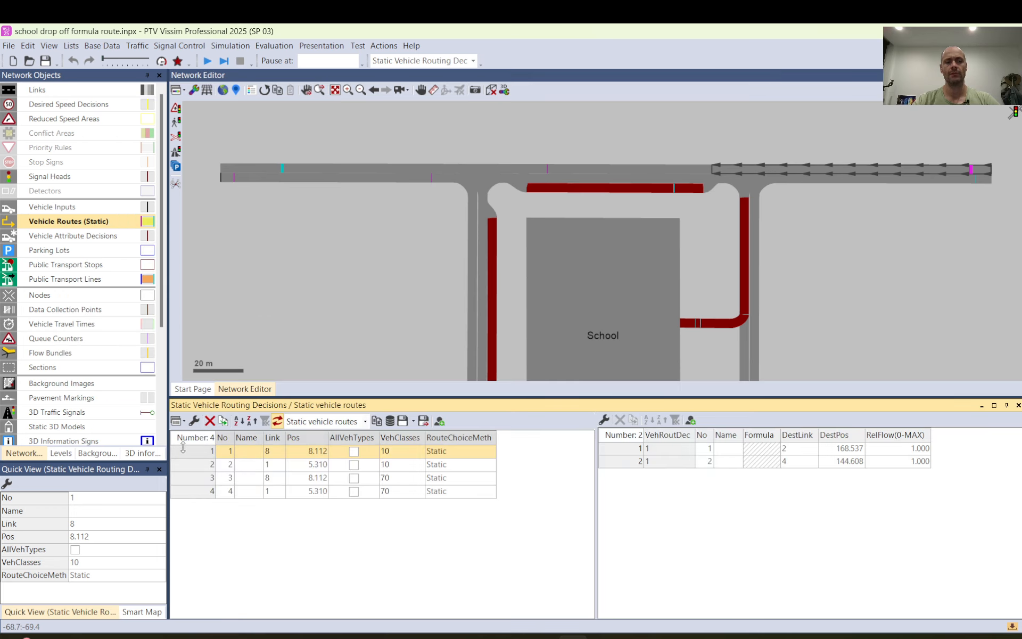
- Highlight the static routes of routing decisions 1 and 2 individually and all together to examine their paths through the network
{"action": "left_click", "coordinate": [632, 450]}
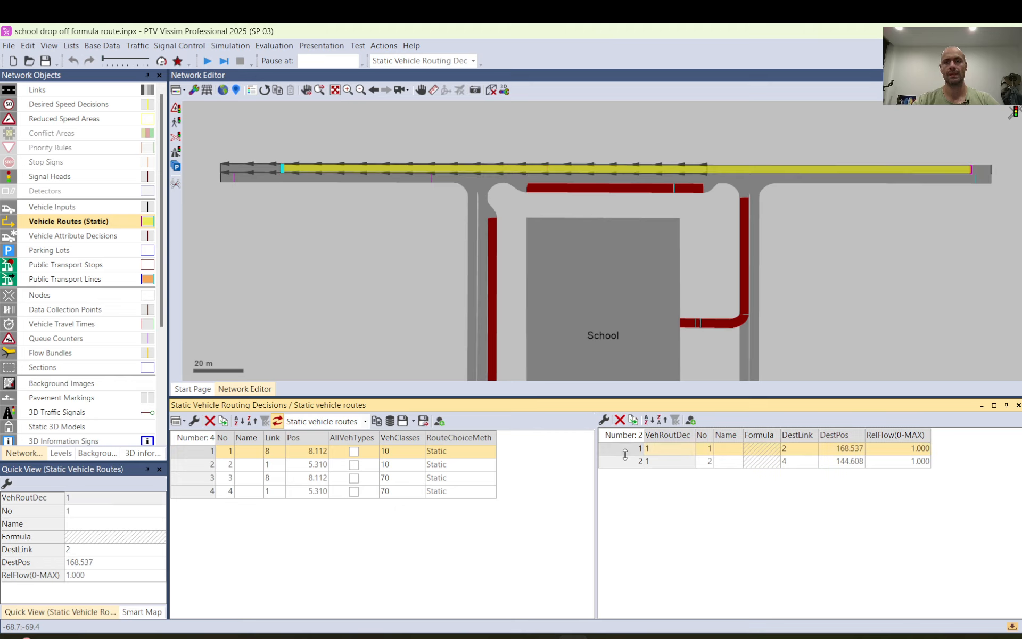
{"action": "left_click", "coordinate": [626, 461]}
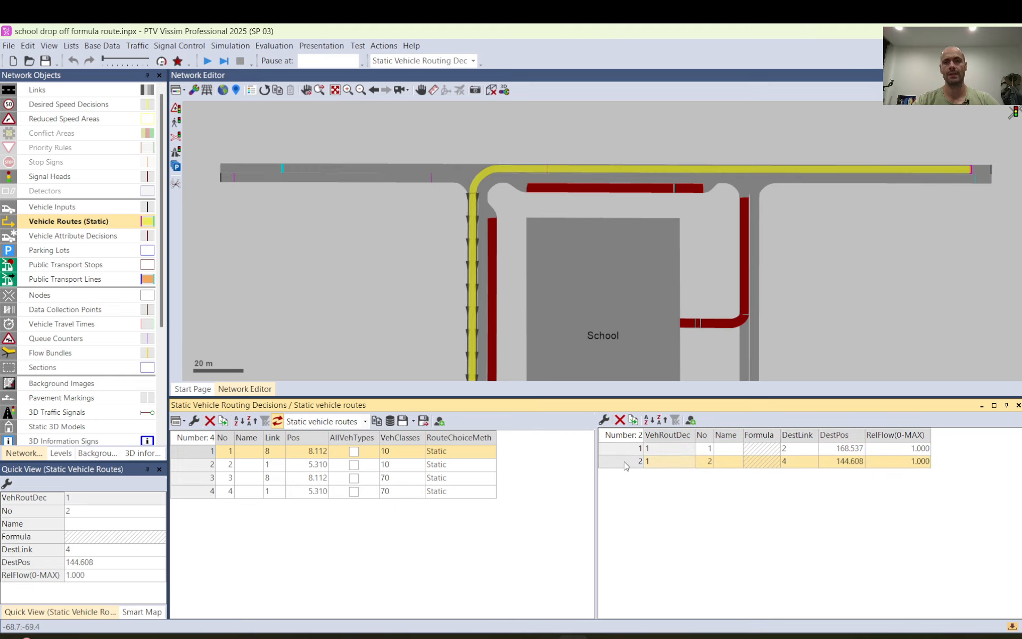
{"action": "left_click", "coordinate": [190, 470]}
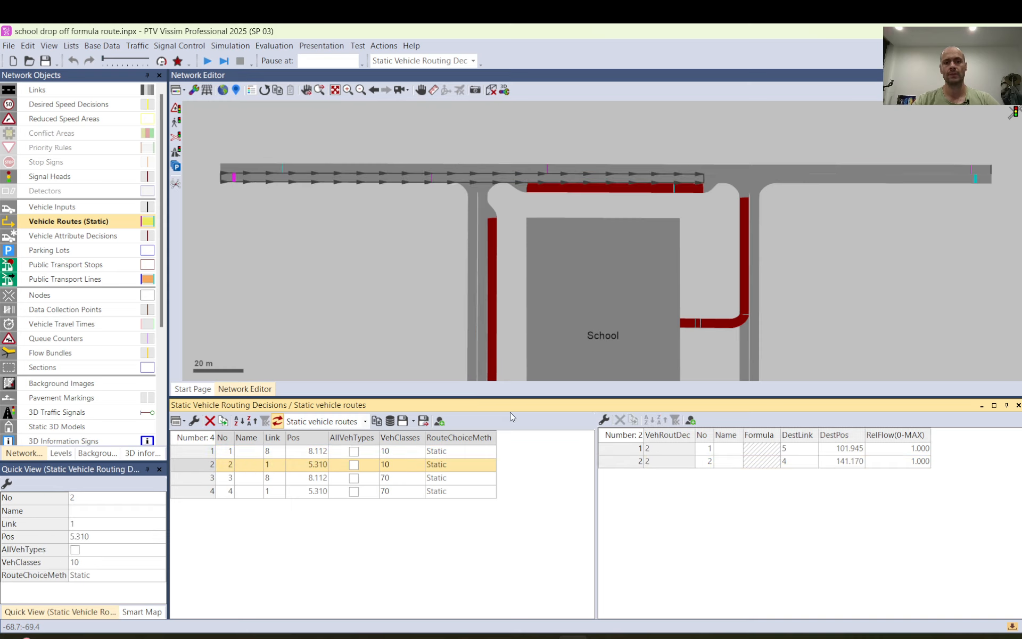
{"action": "left_click", "coordinate": [627, 450]}
{"action": "left_click", "coordinate": [626, 461]}
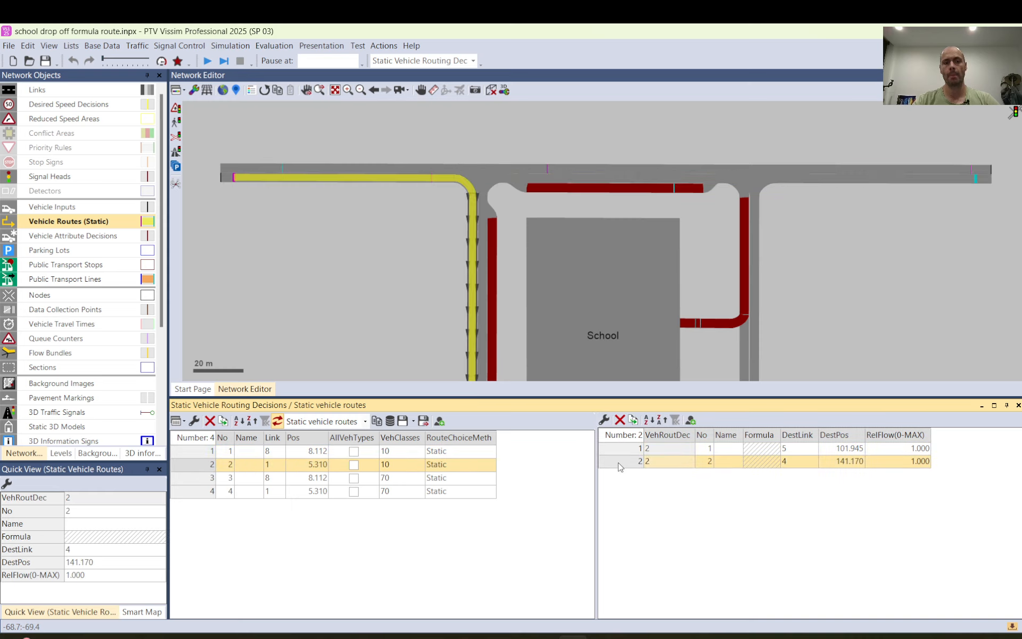
{"action": "left_click", "coordinate": [199, 454], "text": "shift"}
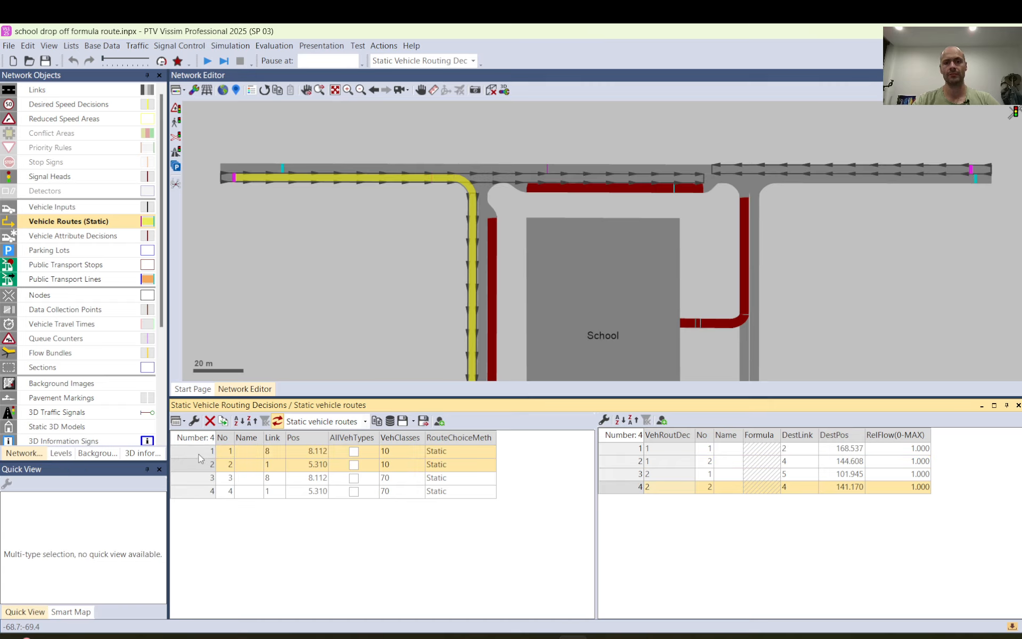
{"action": "left_click", "coordinate": [625, 450]}
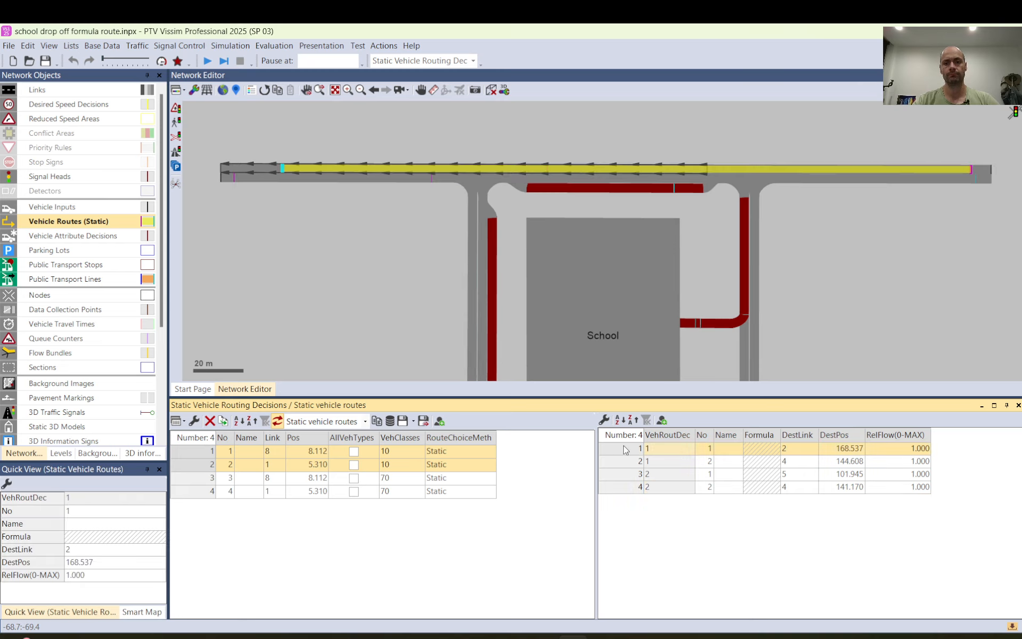
{"action": "left_click", "coordinate": [619, 486], "text": "shift"}
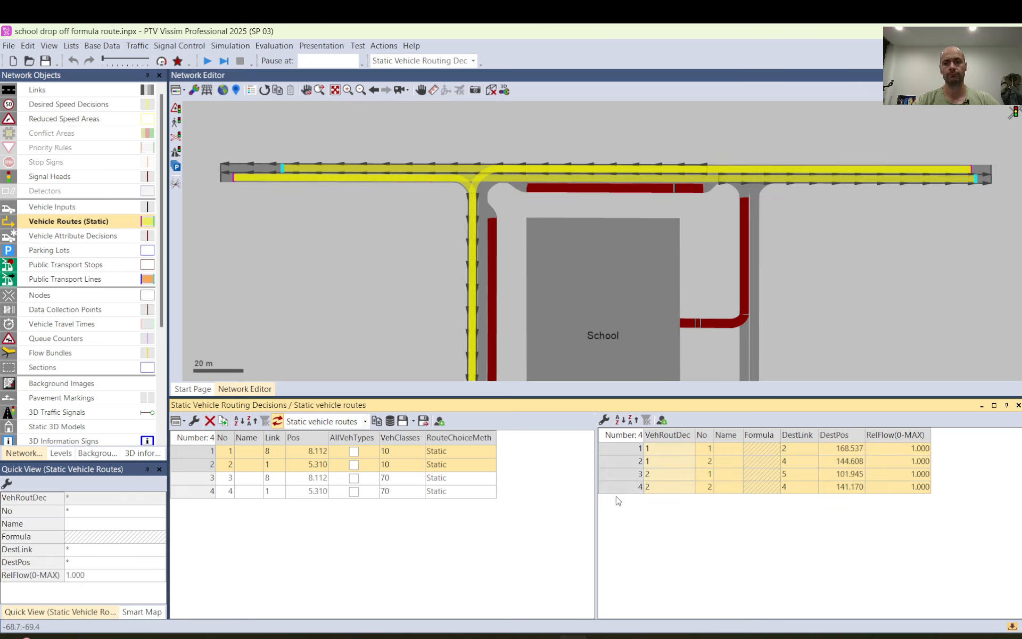
- Examine static routing decisions 3 and 4 for vehicle class 70 and the school drop-off route, then clear the selection
{"action": "left_click", "coordinate": [197, 482]}
{"action": "left_click", "coordinate": [198, 491]}
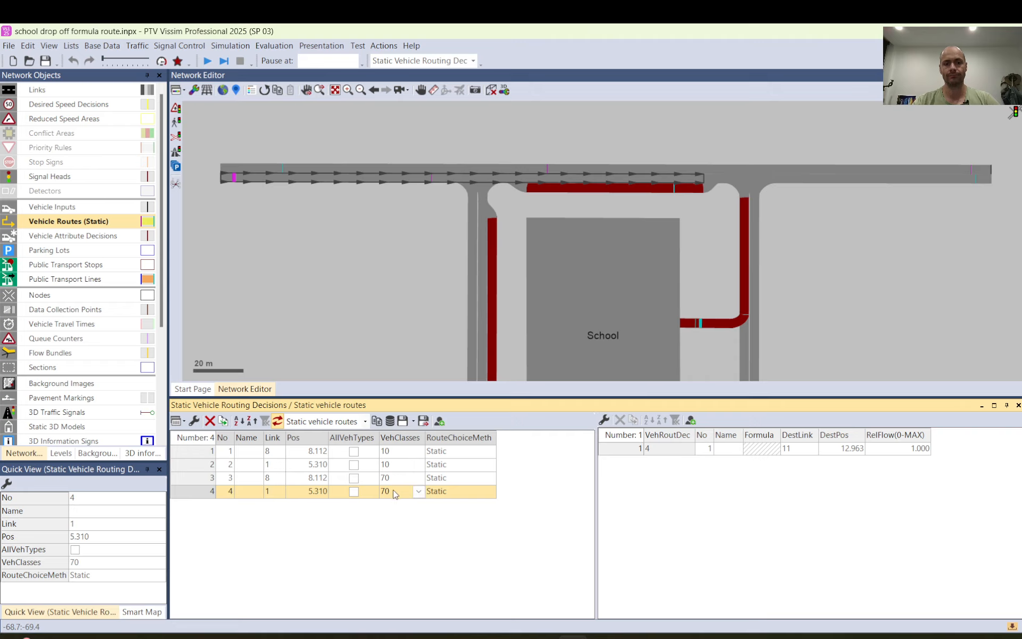
{"action": "left_click", "coordinate": [203, 478]}
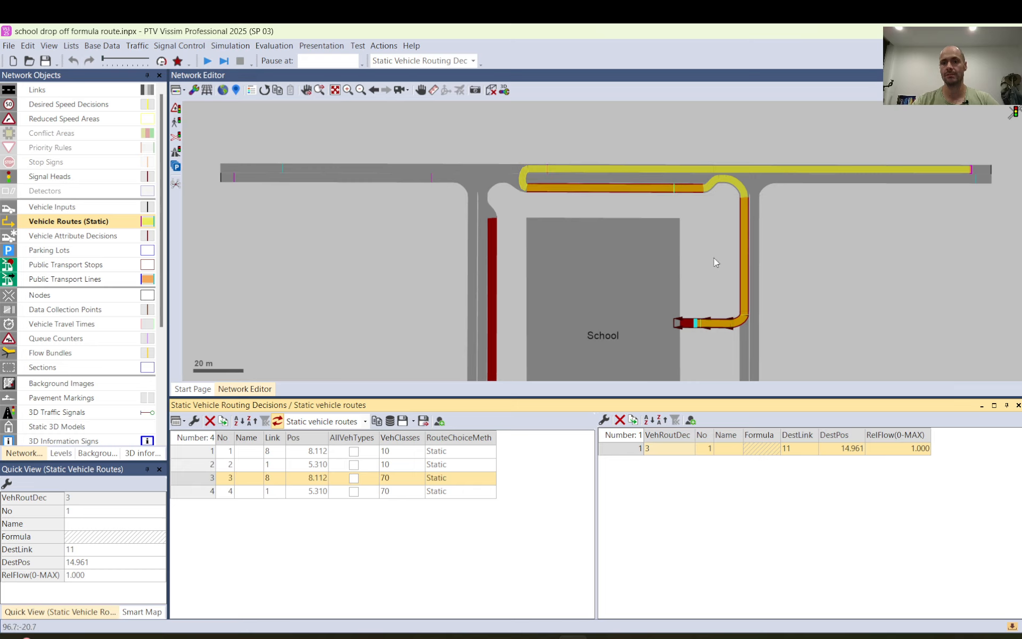
{"action": "left_click", "coordinate": [206, 491]}
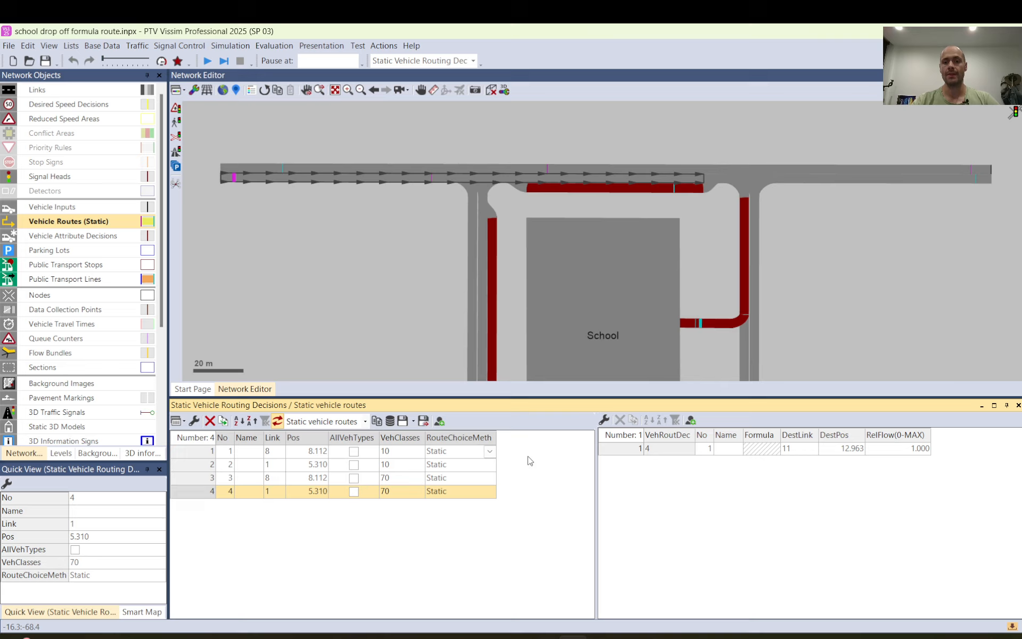
{"action": "left_click", "coordinate": [623, 448]}
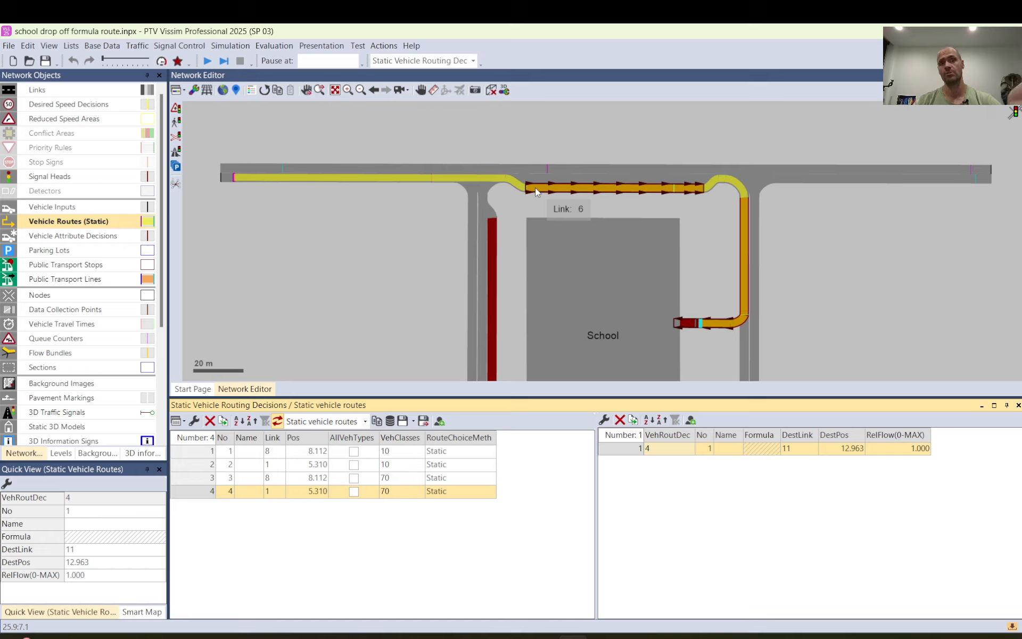
{"action": "left_click", "coordinate": [408, 140]}
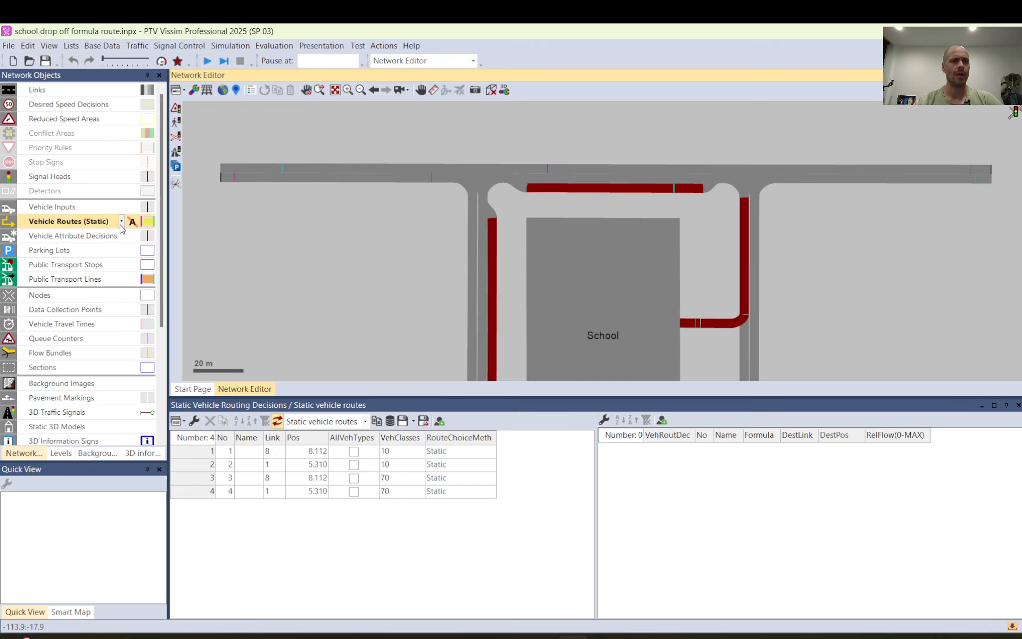
- Show the list of partial vehicle routing decisions with their partial routes
{"action": "left_click", "coordinate": [121, 221]}
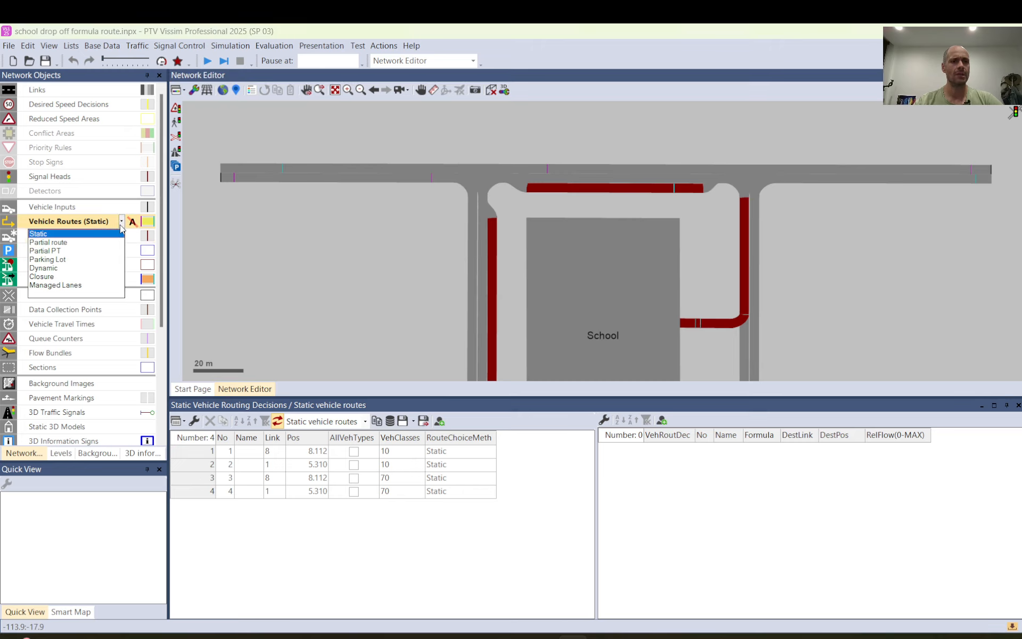
{"action": "right_click", "coordinate": [60, 225]}
{"action": "mouse_move", "coordinate": [108, 233]}
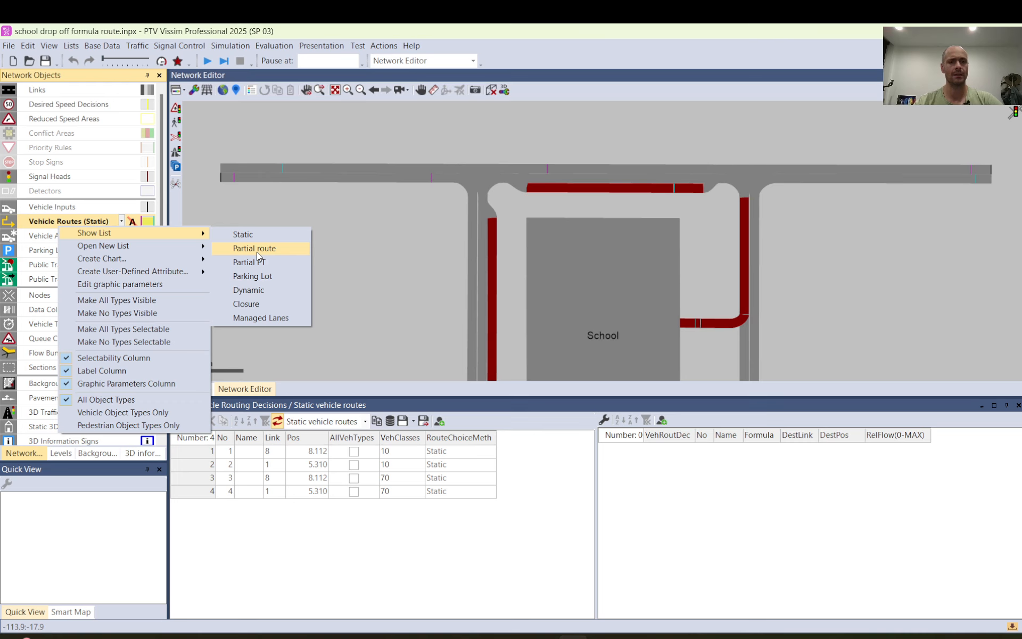
{"action": "left_click", "coordinate": [257, 248]}
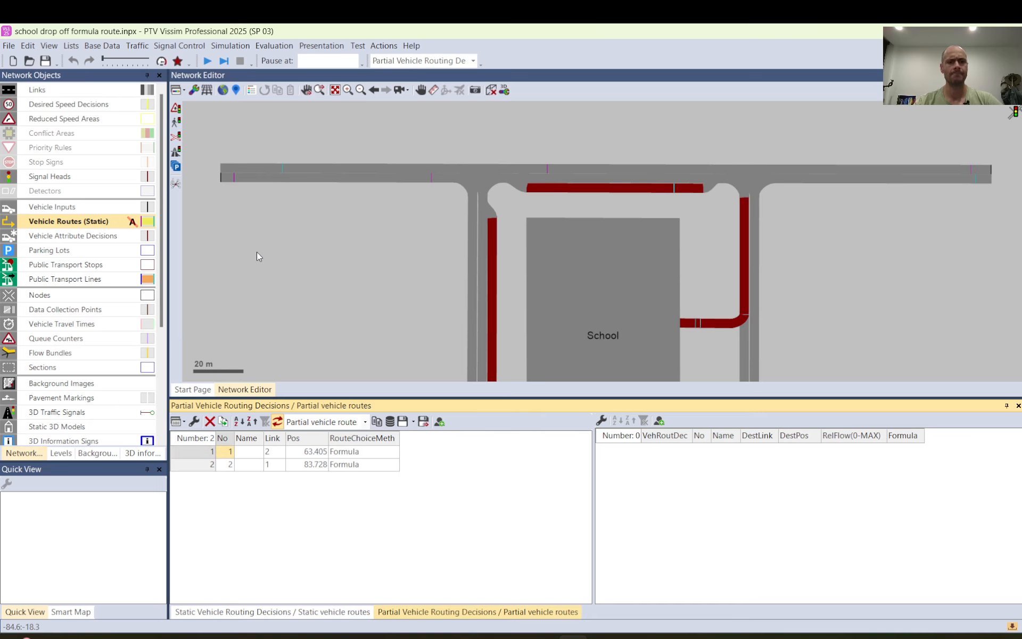
- Examine partial routing decision 1 on link 2 by highlighting each of its two partial routes to the drop-off lane
{"action": "left_click", "coordinate": [187, 452]}
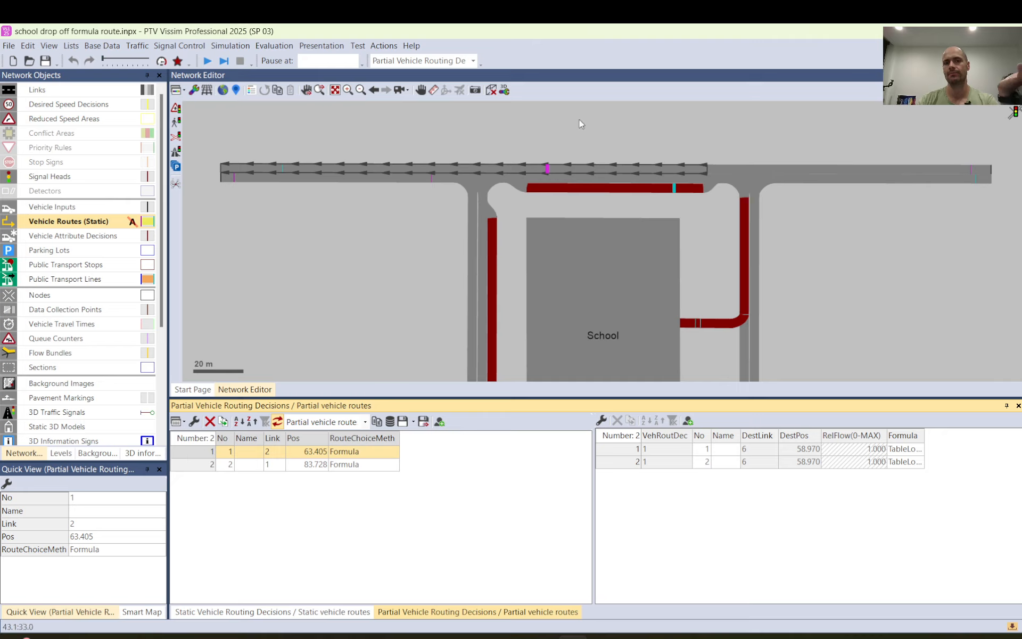
{"action": "left_click", "coordinate": [549, 170]}
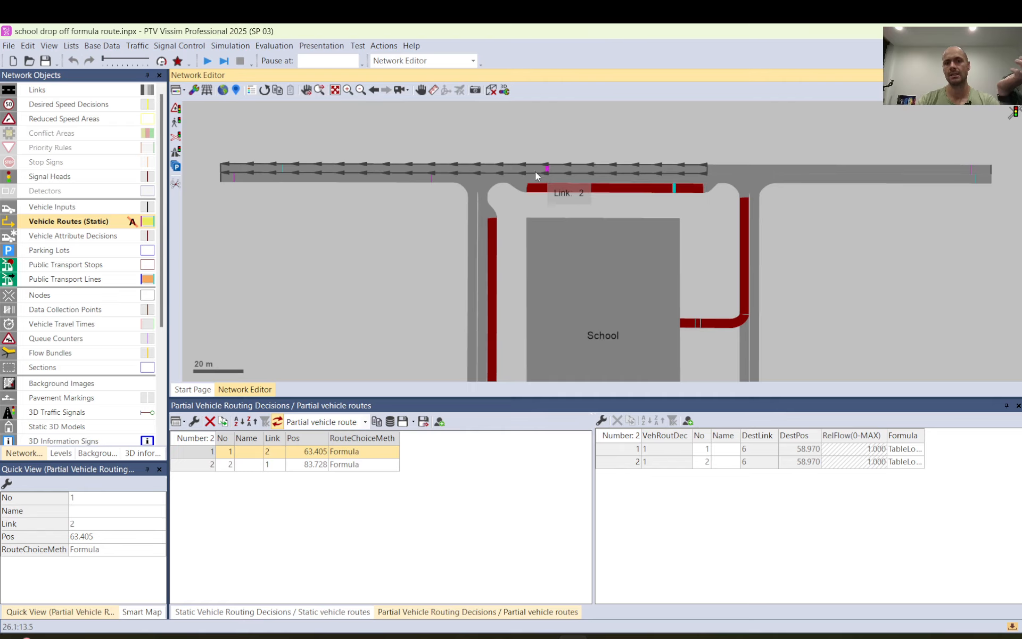
{"action": "scroll", "coordinate": [533, 170], "scroll_direction": "up", "scroll_amount": 2}
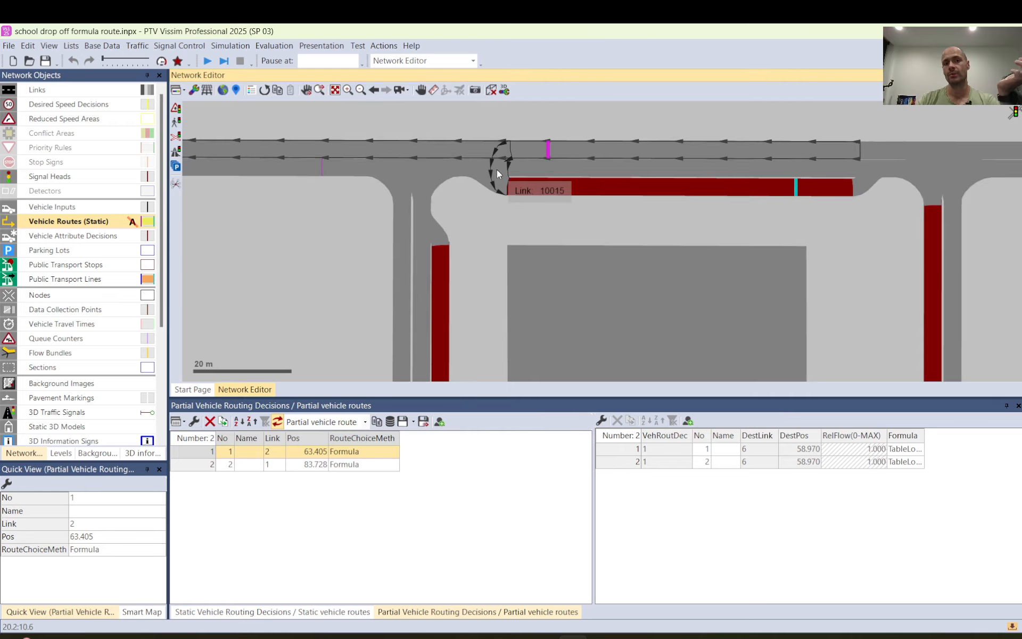
{"action": "left_click", "coordinate": [624, 453]}
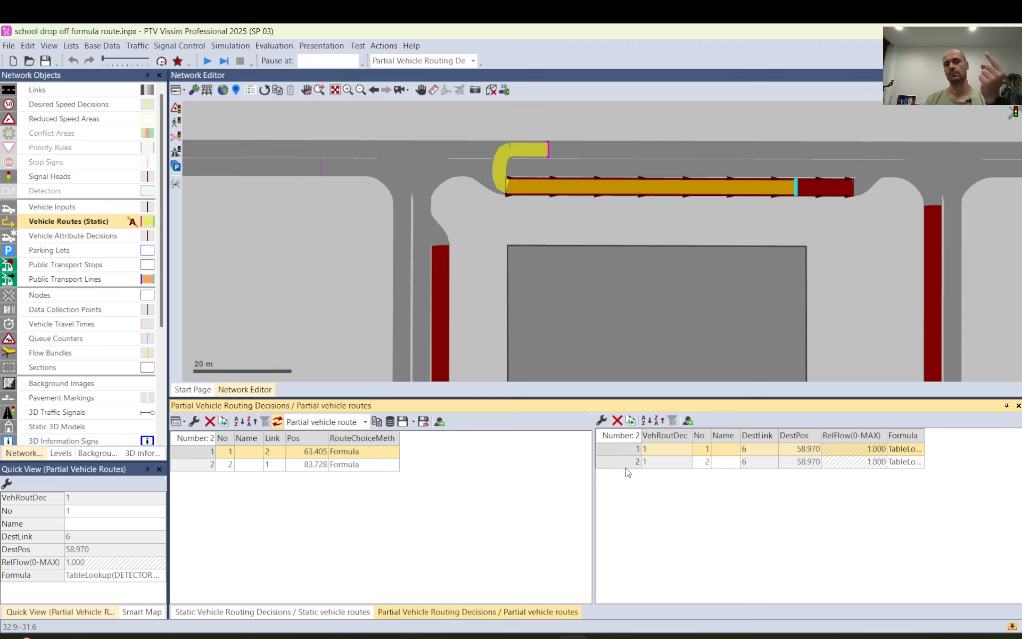
{"action": "left_click", "coordinate": [623, 461]}
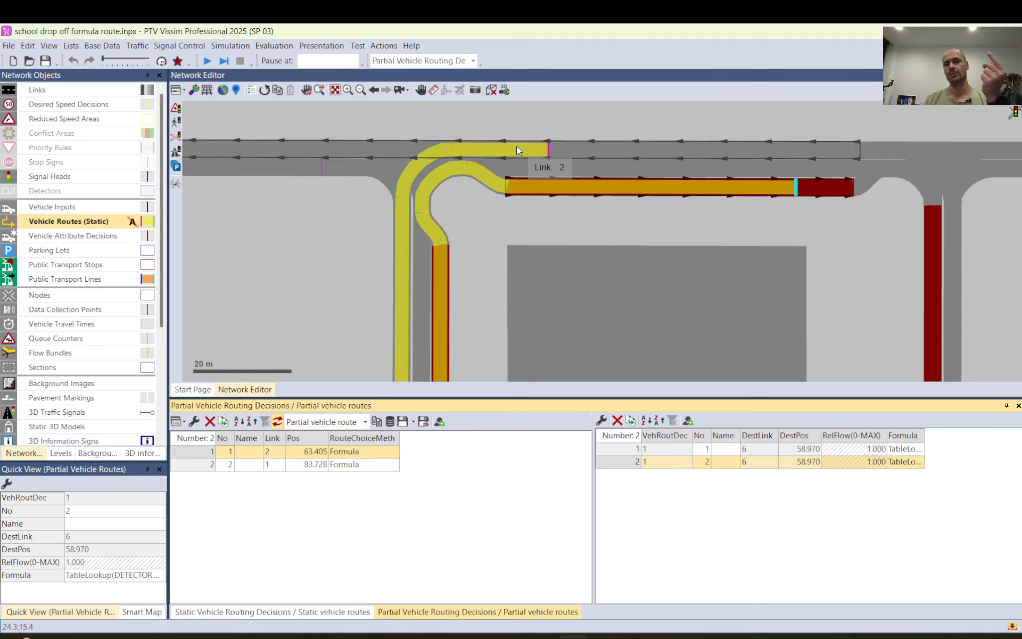
{"action": "scroll", "coordinate": [516, 146], "scroll_direction": "down", "scroll_amount": 4}
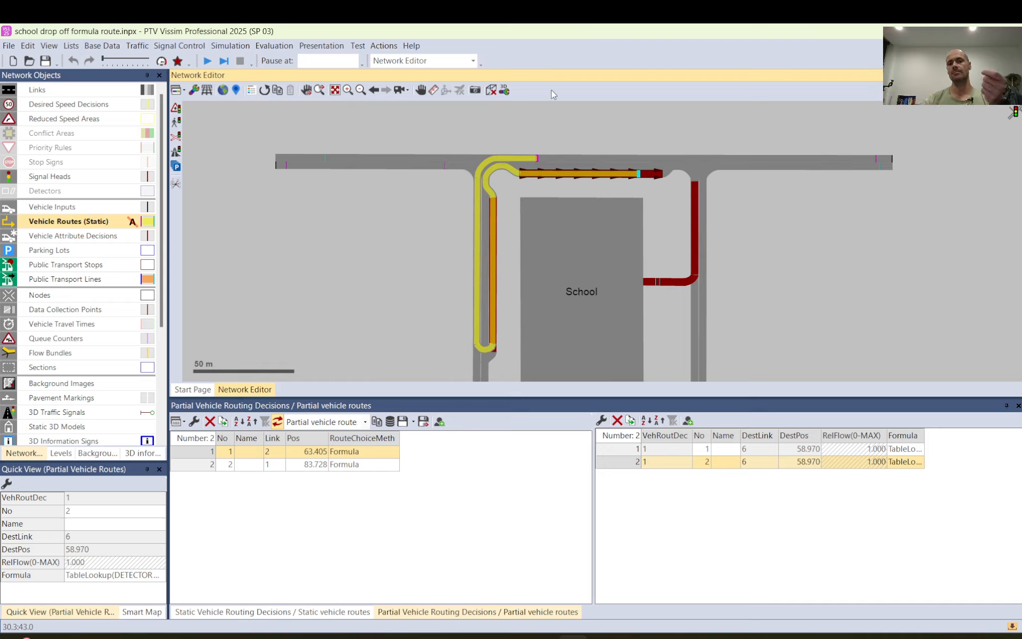
- Compare the two partial routes of partial routing decision 1 again by highlighting each path to the drop-off lane
{"action": "left_click", "coordinate": [617, 451]}
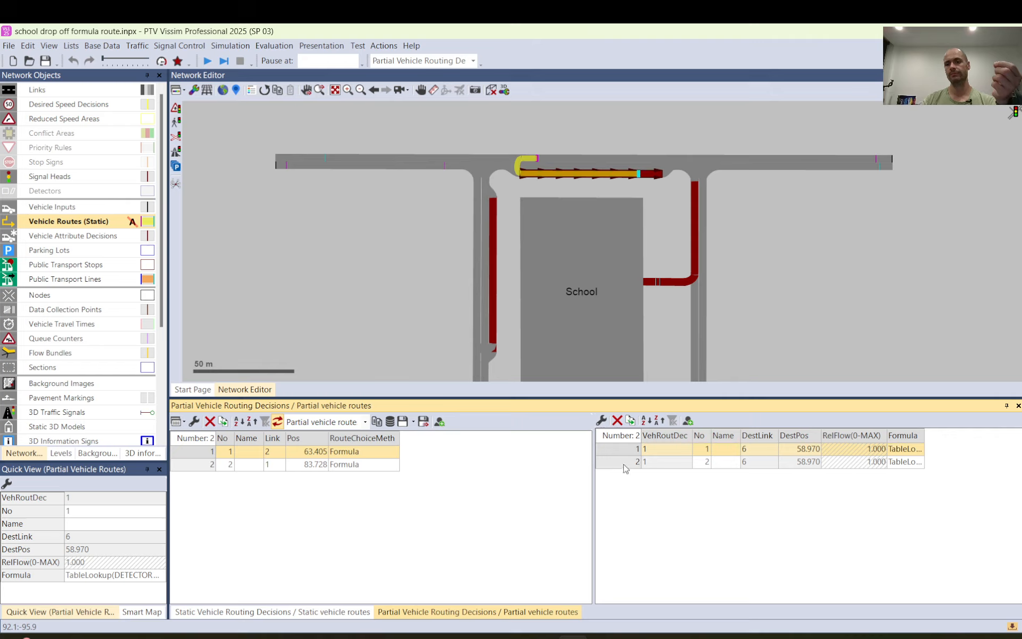
{"action": "left_click", "coordinate": [624, 463]}
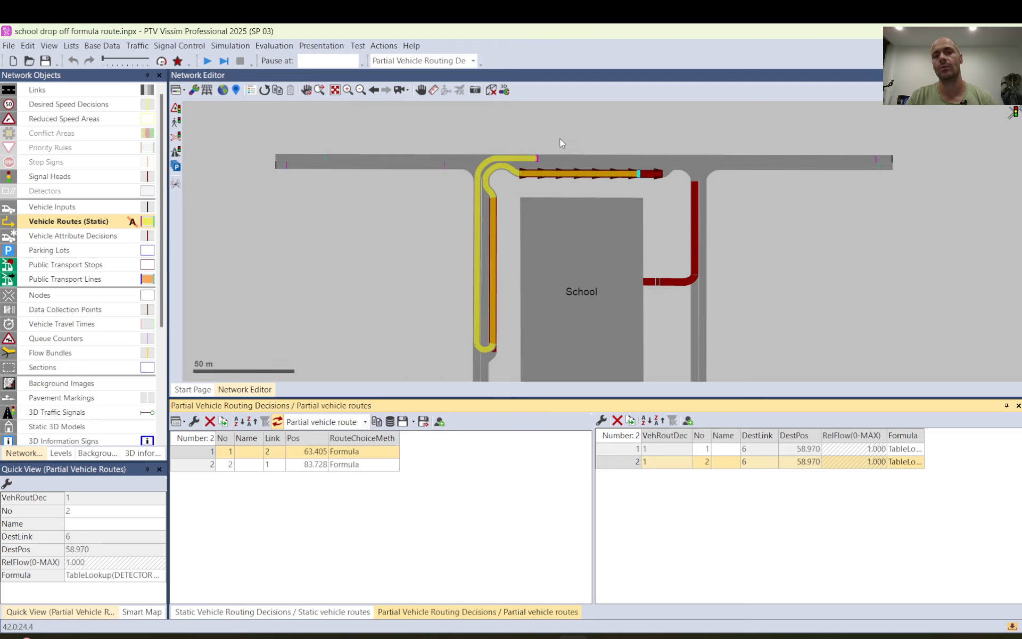
{"action": "left_click", "coordinate": [612, 451]}
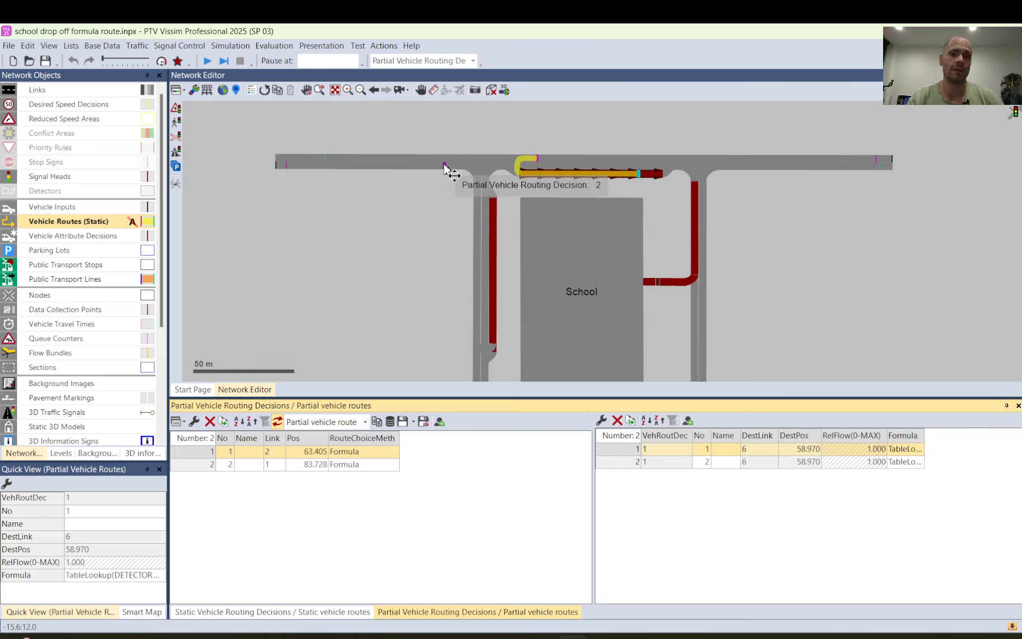
- Examine partial routing decision 2 on link 1 by highlighting each of its two partial routes, then clear the selection
{"action": "left_click", "coordinate": [445, 166]}
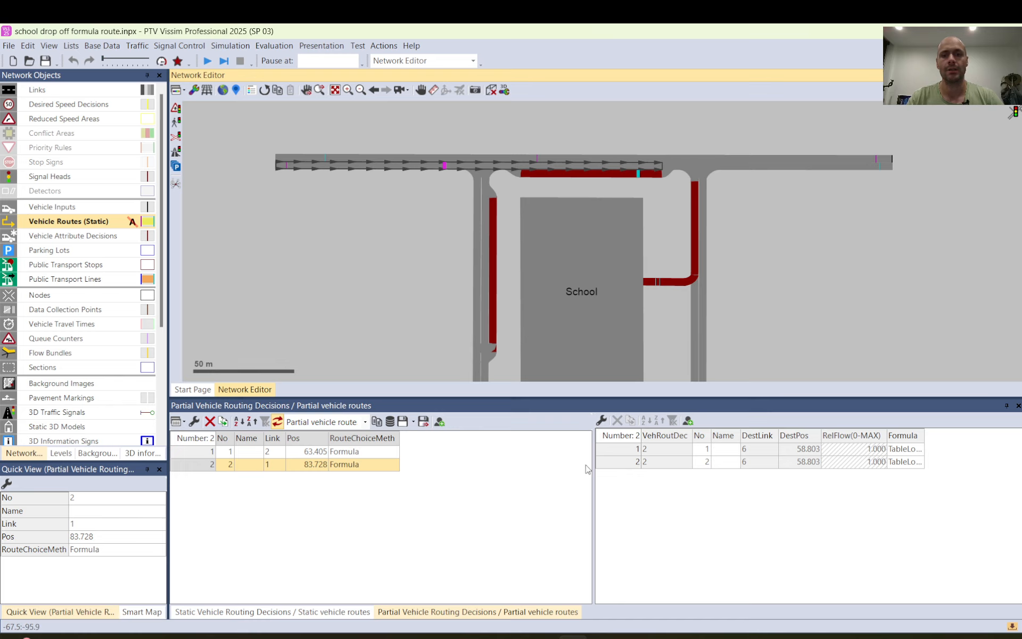
{"action": "left_click", "coordinate": [621, 449]}
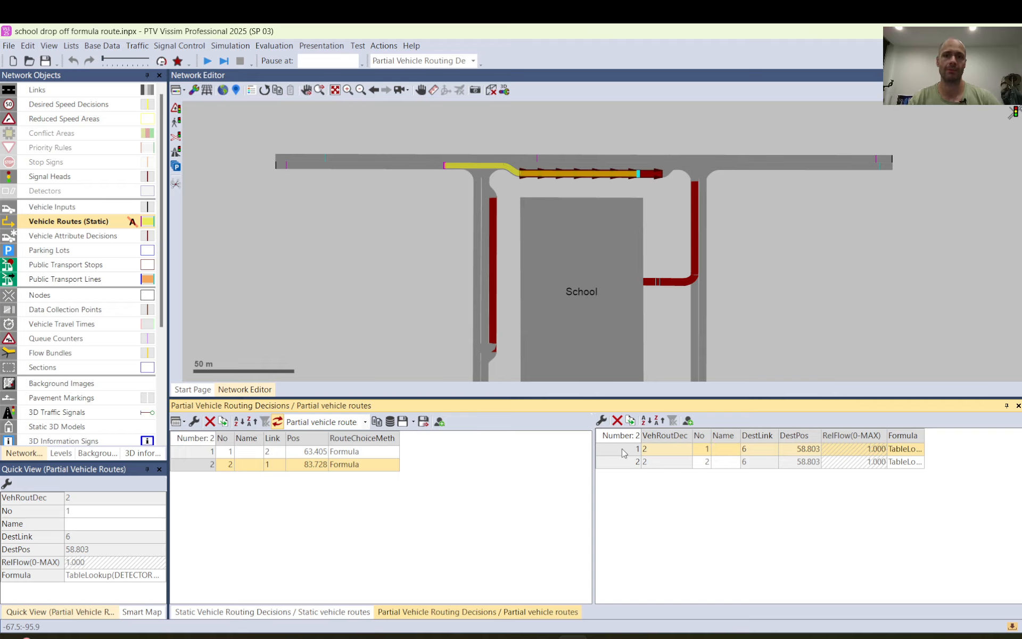
{"action": "left_click", "coordinate": [625, 463]}
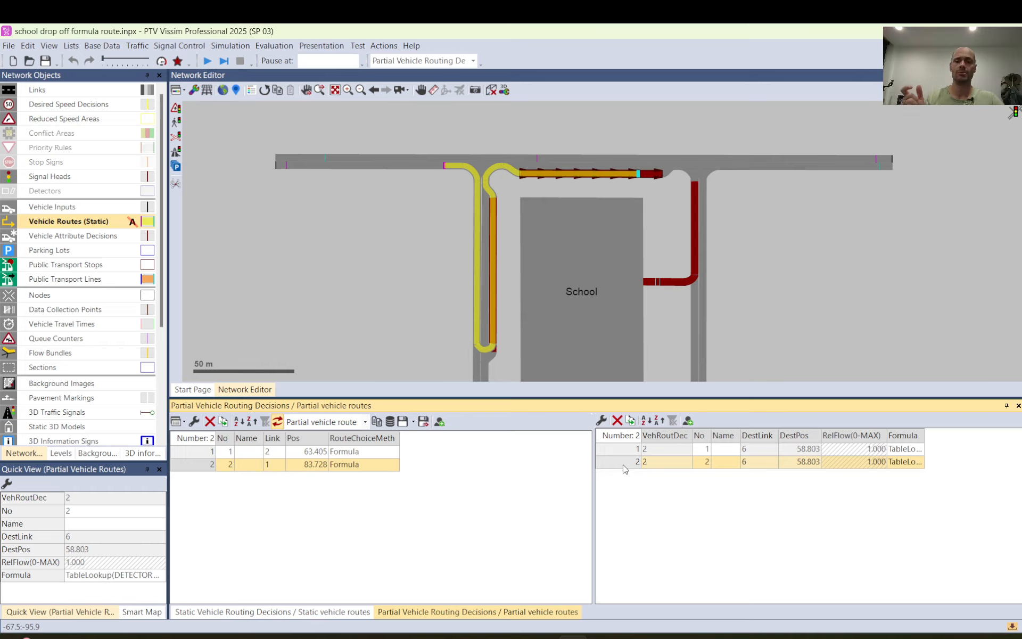
{"action": "left_click", "coordinate": [525, 112]}
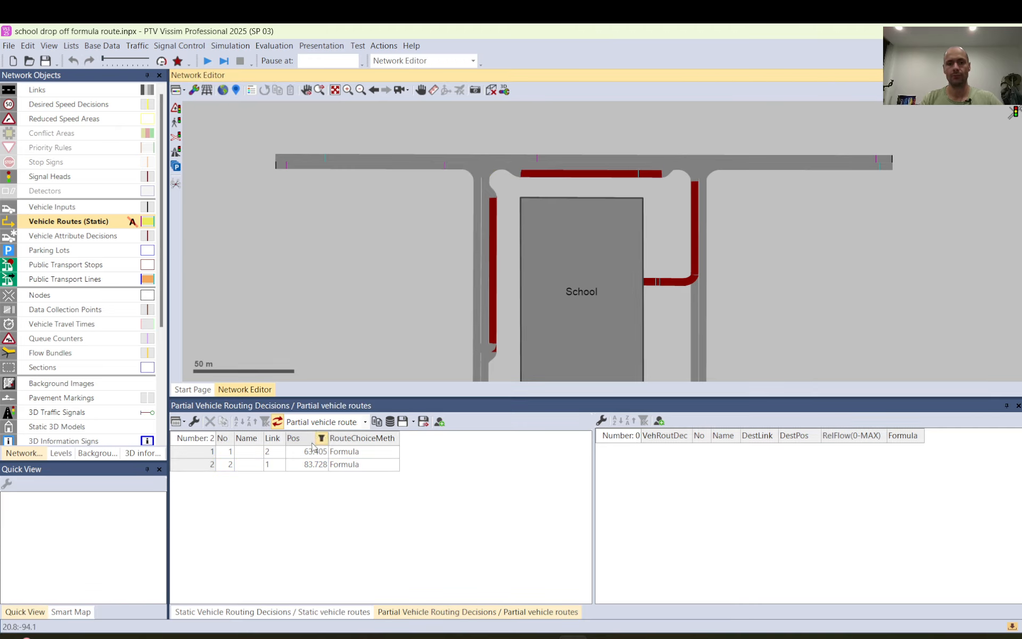
- Inspect the route choice formula of partial route 1 in partial routing decision 1, then close it without changes
{"action": "left_click", "coordinate": [191, 451]}
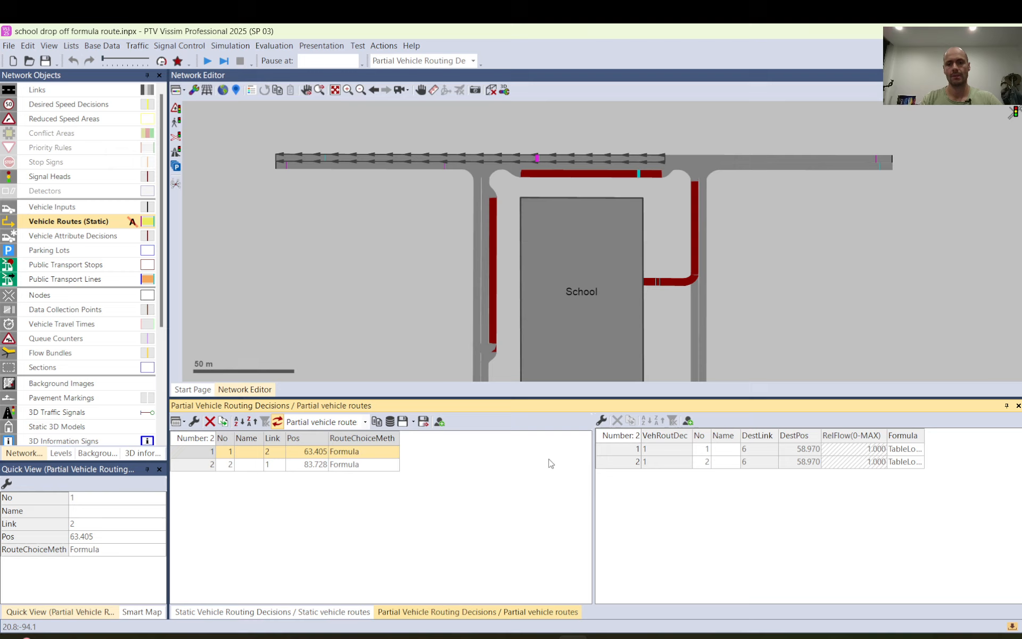
{"action": "left_click", "coordinate": [610, 449]}
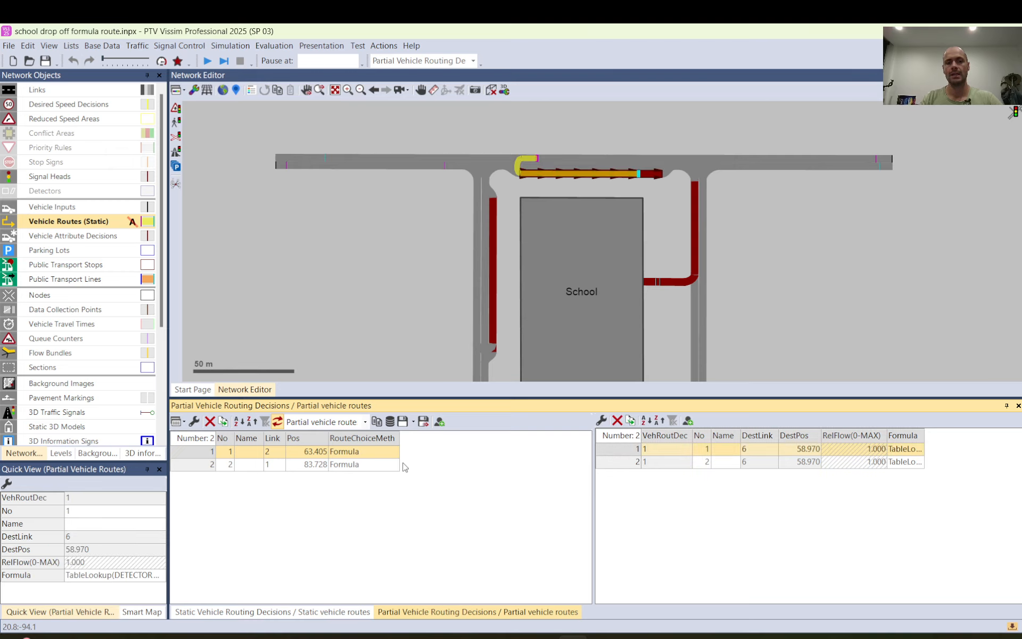
{"action": "left_click", "coordinate": [365, 450]}
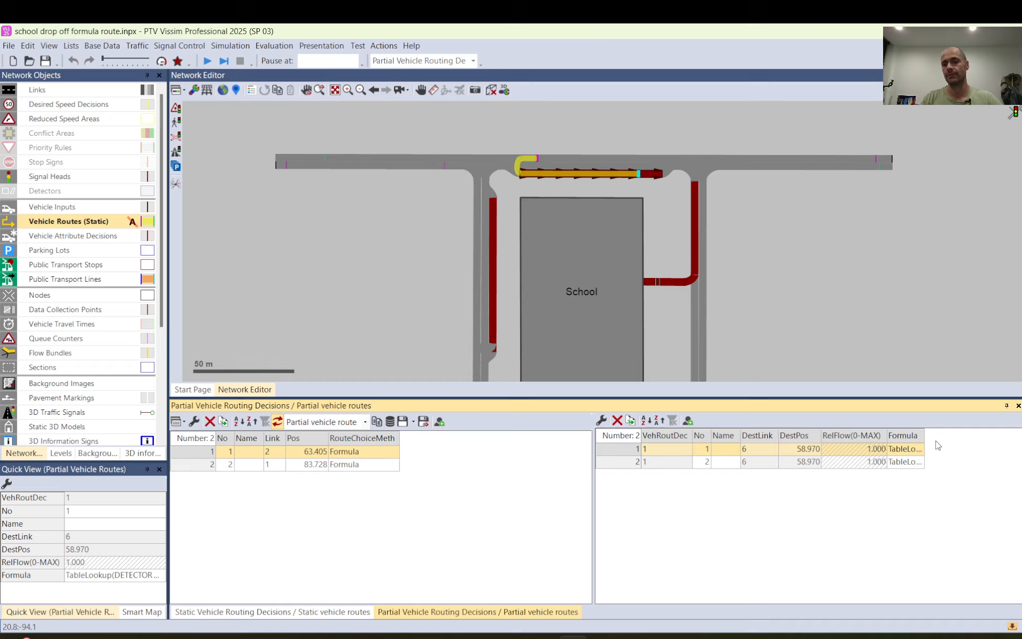
{"action": "left_click", "coordinate": [919, 452]}
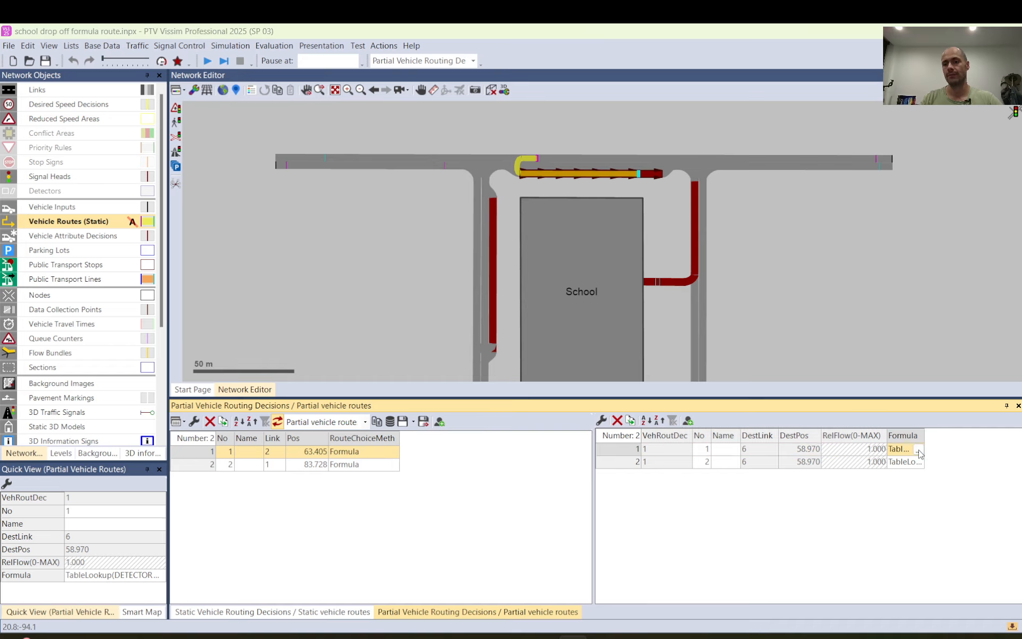
{"action": "left_click_drag", "start_coordinate": [708, 325], "coordinate": [376, 324]}
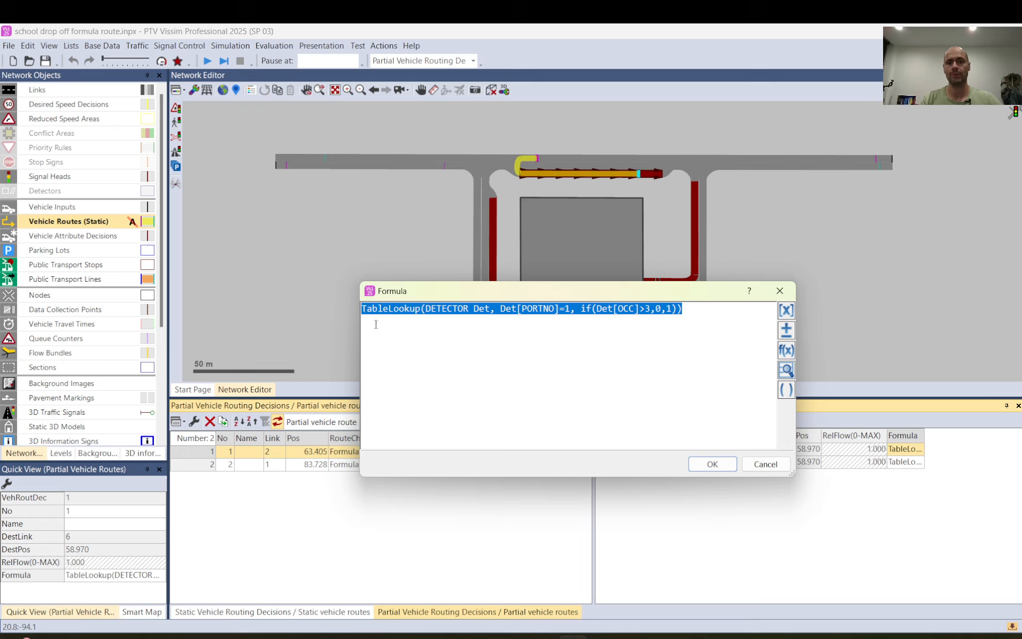
{"action": "left_click", "coordinate": [779, 290]}
- Show the detectors in the network and examine their port numbers around the drop-off lane and its entry
{"action": "left_click", "coordinate": [305, 213]}
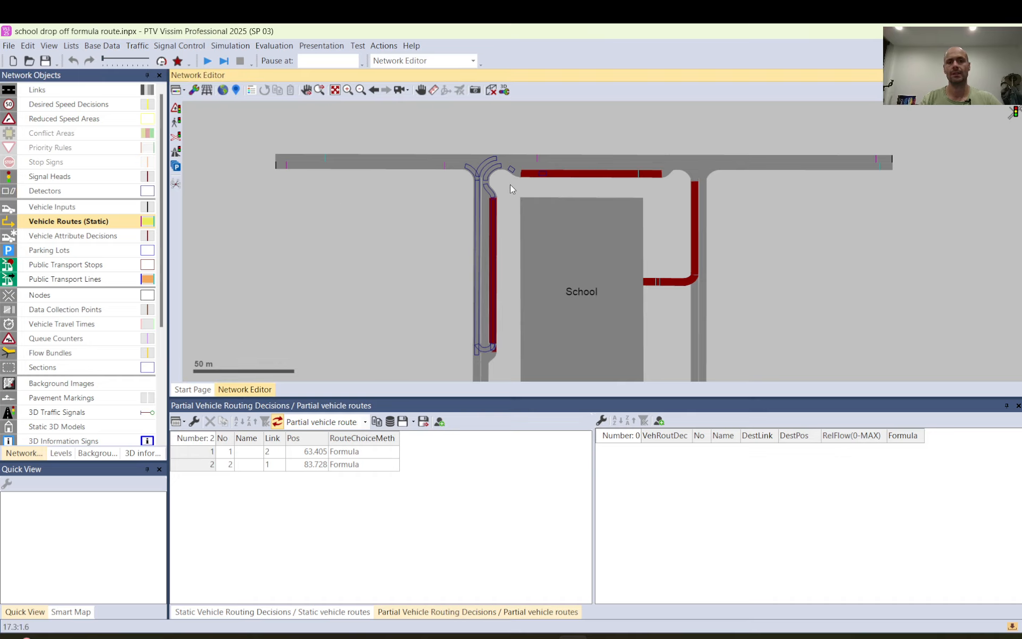
{"action": "scroll", "coordinate": [509, 184], "scroll_direction": "up", "scroll_amount": 2}
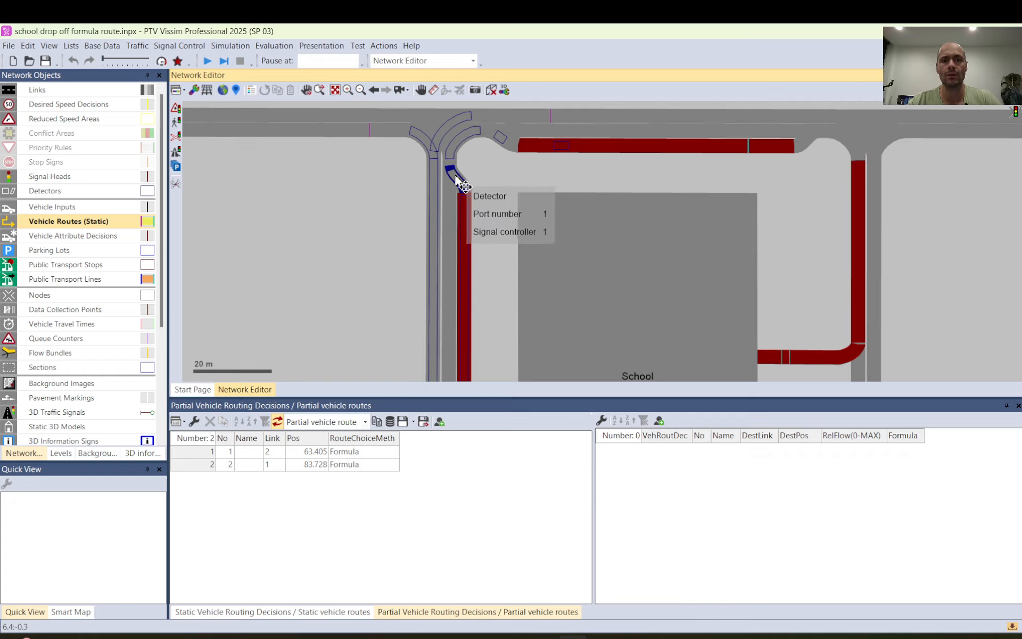
{"action": "scroll", "coordinate": [474, 158], "scroll_direction": "down", "scroll_amount": 2}
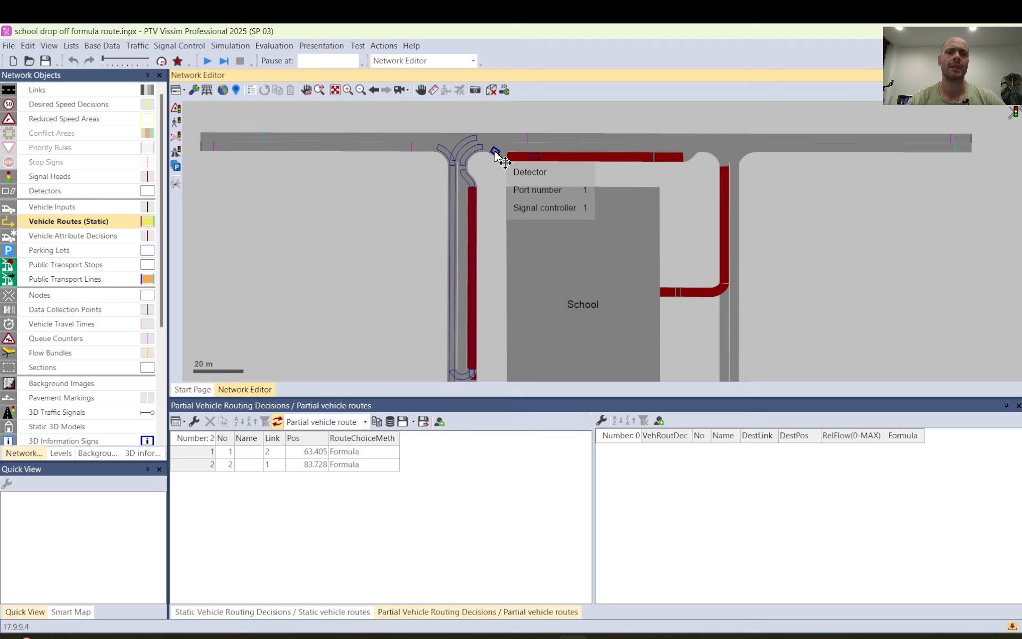
{"action": "scroll", "coordinate": [500, 152], "scroll_direction": "up", "scroll_amount": 3}
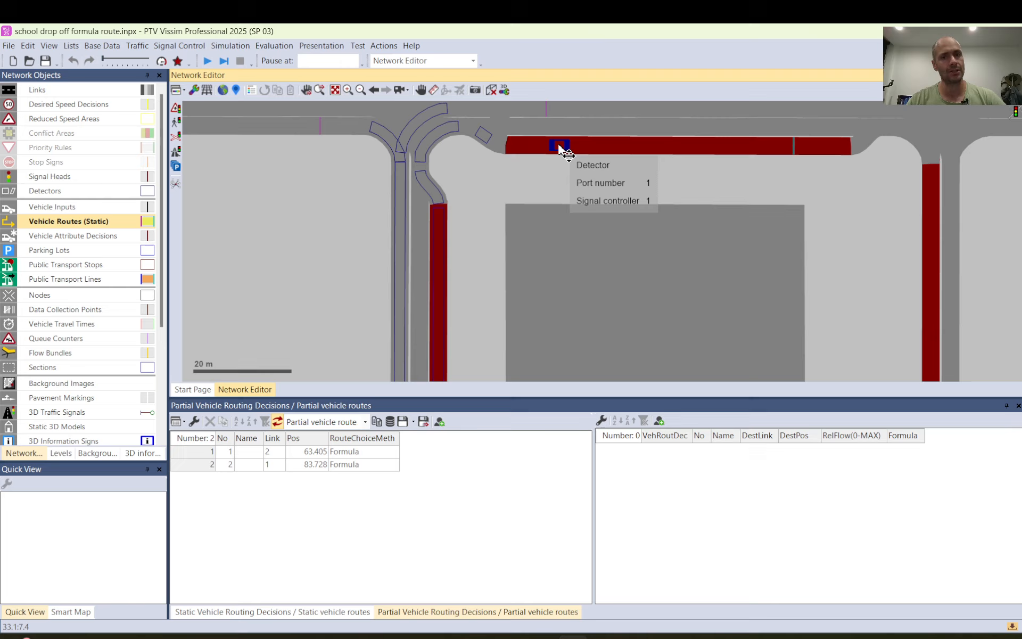
- Examine the detectors on the curved junction connectors west of the school by selecting them together, then clear the selection
{"action": "left_click", "coordinate": [422, 130]}
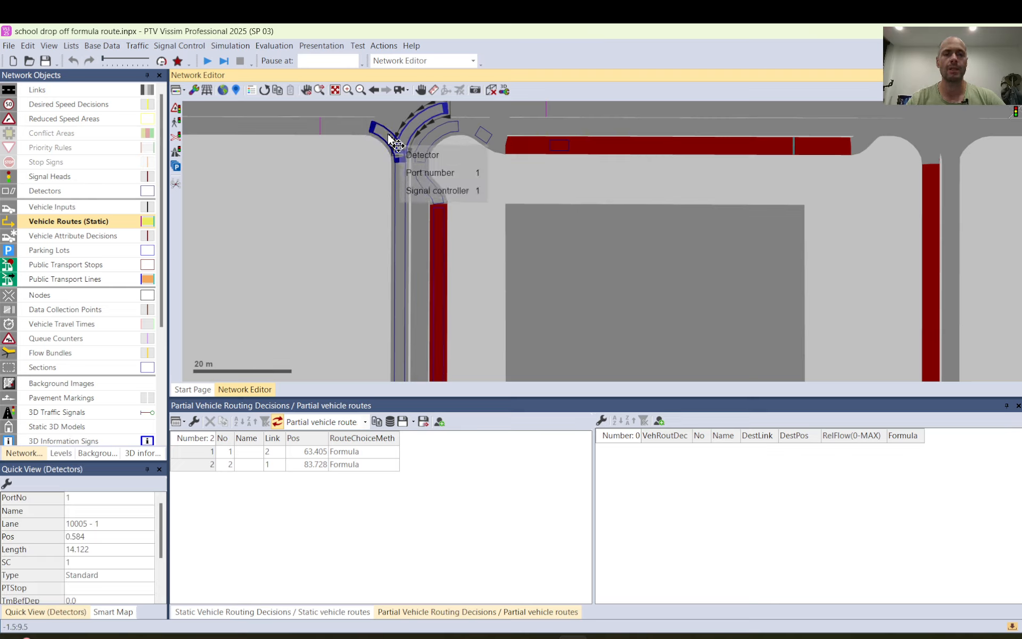
{"action": "left_click", "coordinate": [425, 144], "text": "ctrl"}
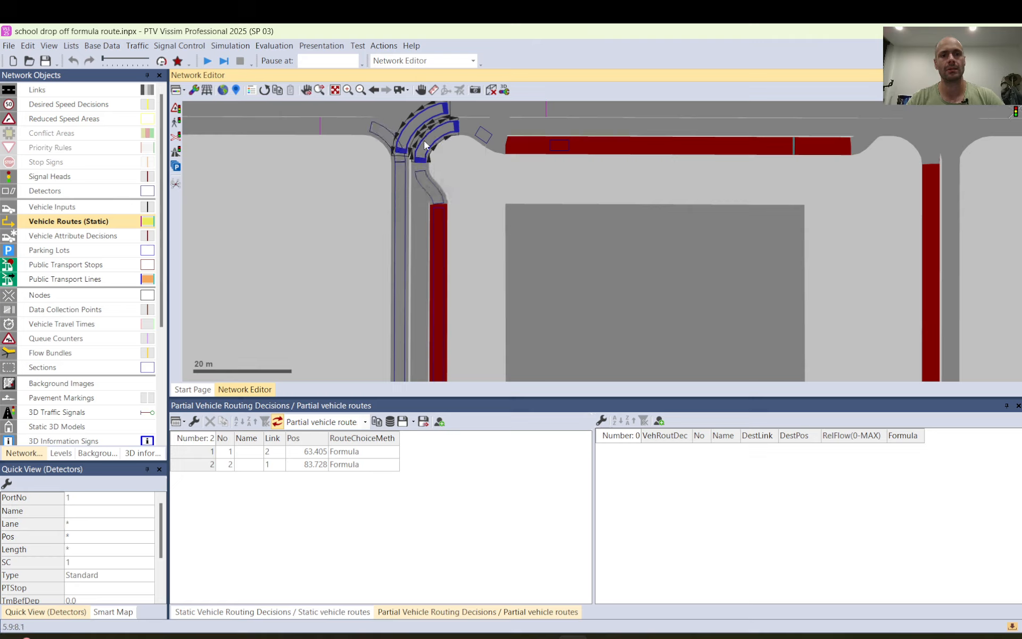
{"action": "left_click", "coordinate": [385, 134], "text": "ctrl"}
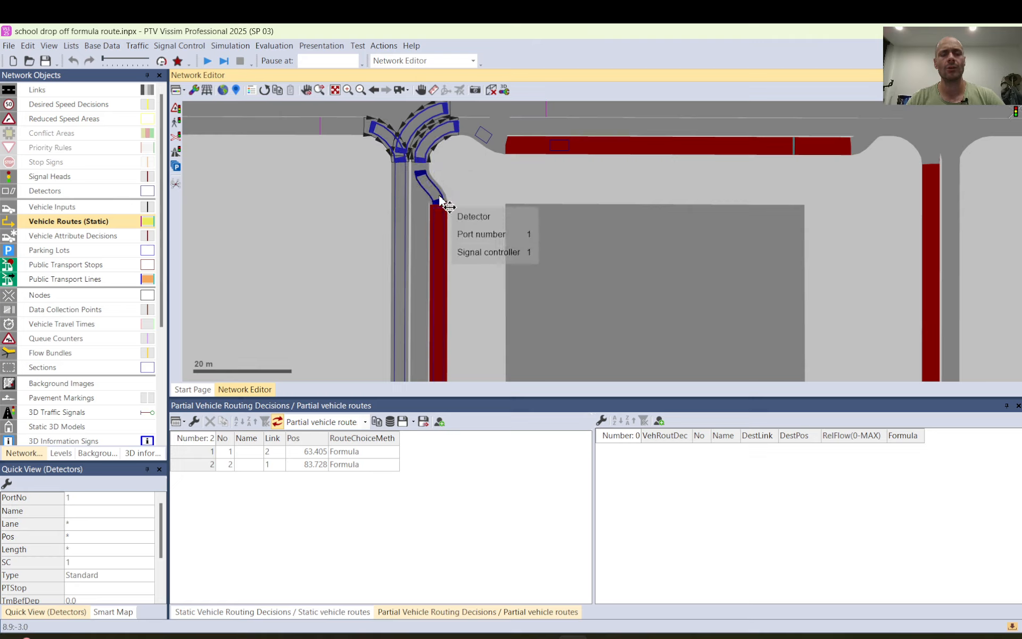
{"action": "left_click", "coordinate": [454, 170]}
{"action": "scroll", "coordinate": [453, 170], "scroll_direction": "down", "scroll_amount": 1}
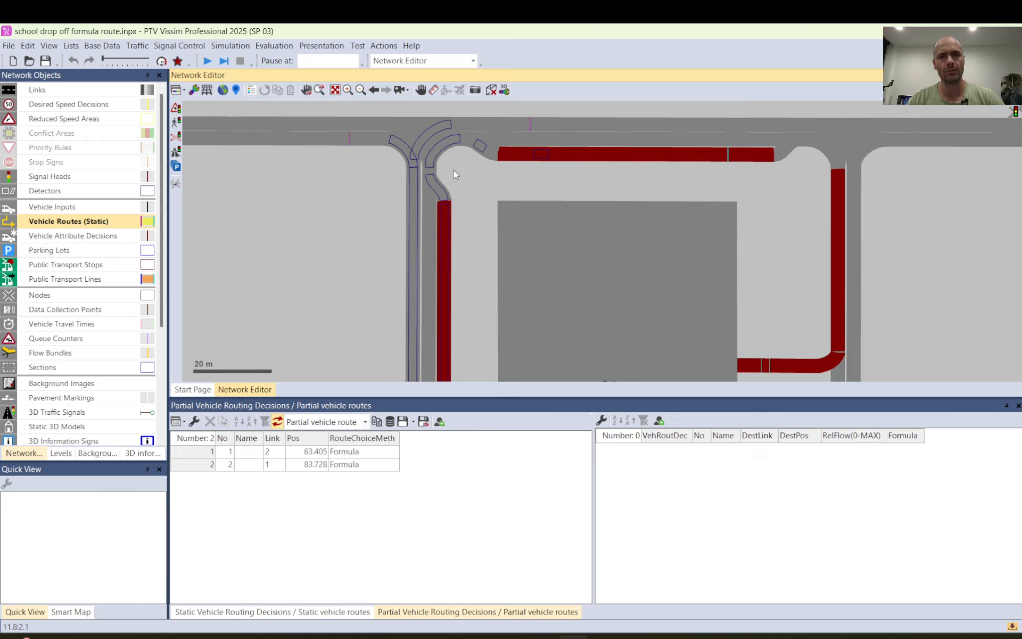
{"action": "scroll", "coordinate": [453, 170], "scroll_direction": "down", "scroll_amount": 1}
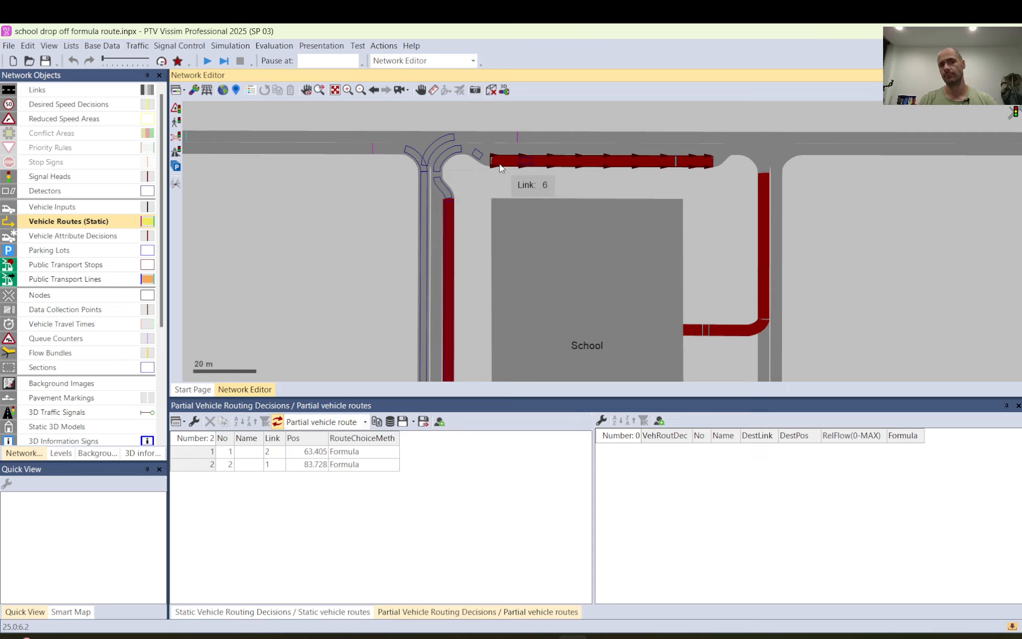
- Show the detector list and select all detectors to check their shared vehicle class setting
{"action": "left_click", "coordinate": [440, 146]}
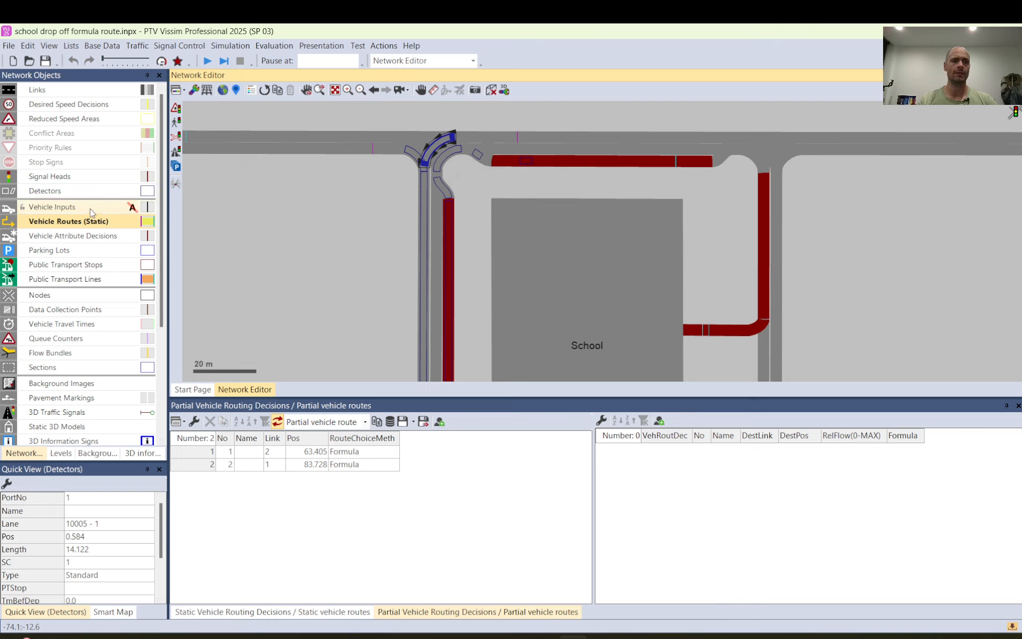
{"action": "right_click", "coordinate": [74, 190]}
{"action": "left_click", "coordinate": [87, 193]}
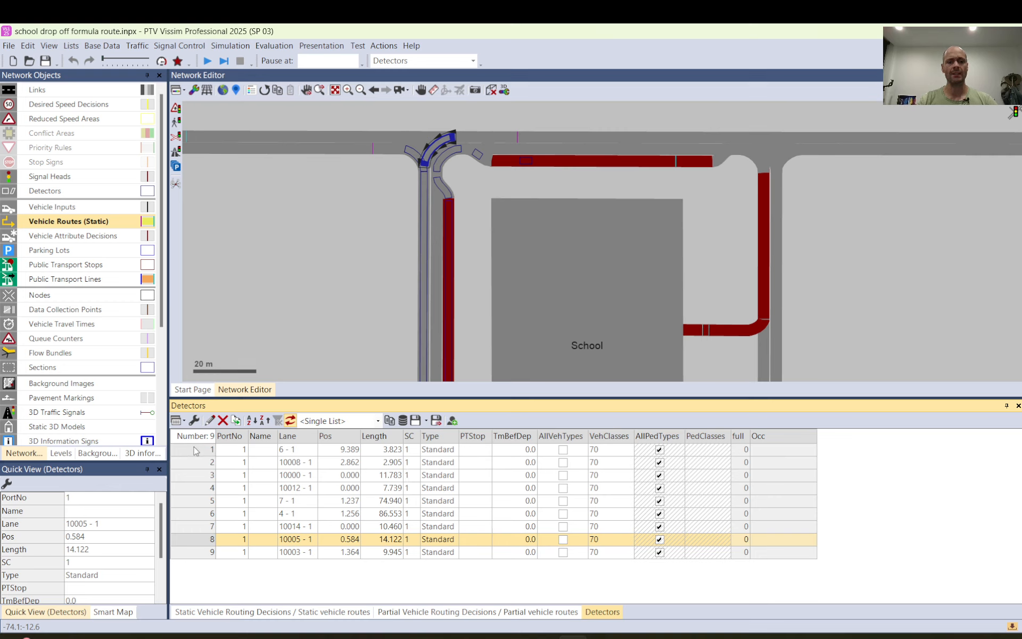
{"action": "left_click_drag", "start_coordinate": [195, 452], "coordinate": [197, 552]}
{"action": "scroll", "coordinate": [138, 576], "scroll_direction": "down", "scroll_amount": 3}
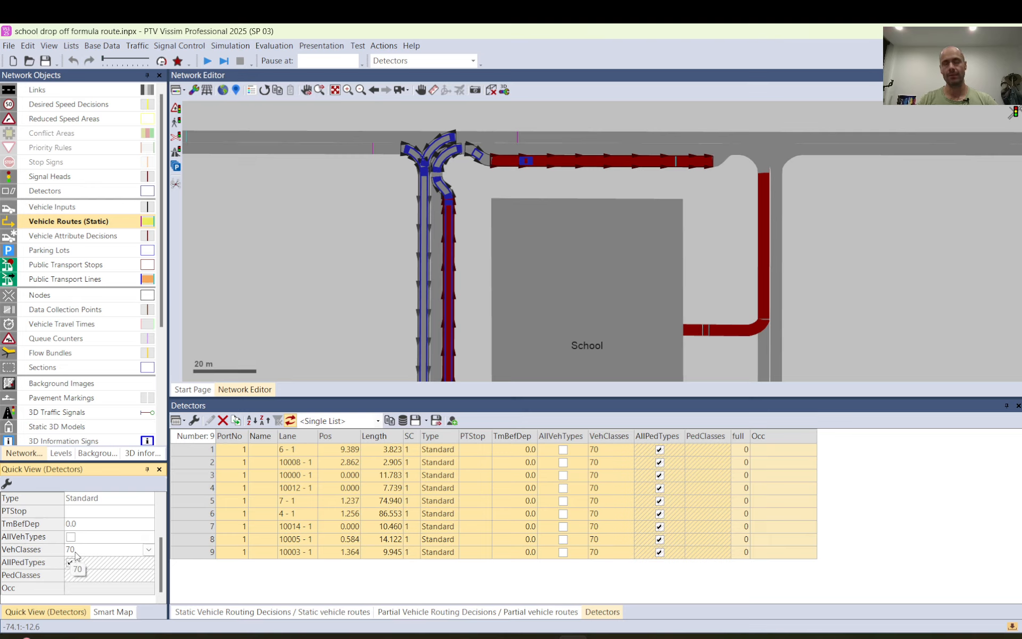
- Show the vehicle types and vehicle classes lists and check which vehicle type is assigned to class 70, school
{"action": "left_click", "coordinate": [102, 46]}
{"action": "left_click", "coordinate": [125, 132]}
{"action": "left_click", "coordinate": [102, 45]}
{"action": "left_click", "coordinate": [127, 146]}
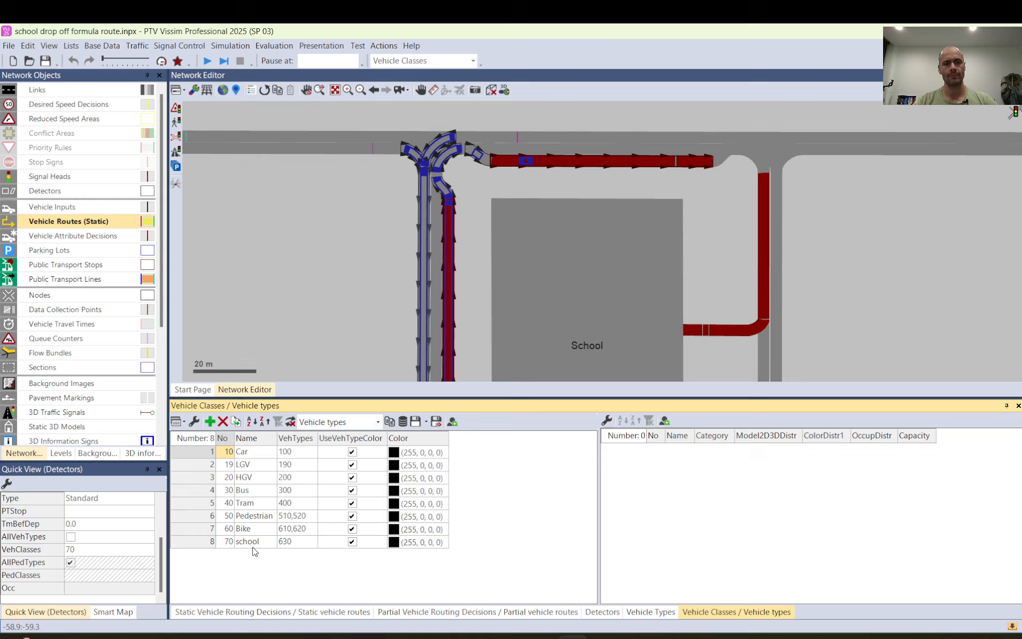
{"action": "left_click", "coordinate": [292, 543]}
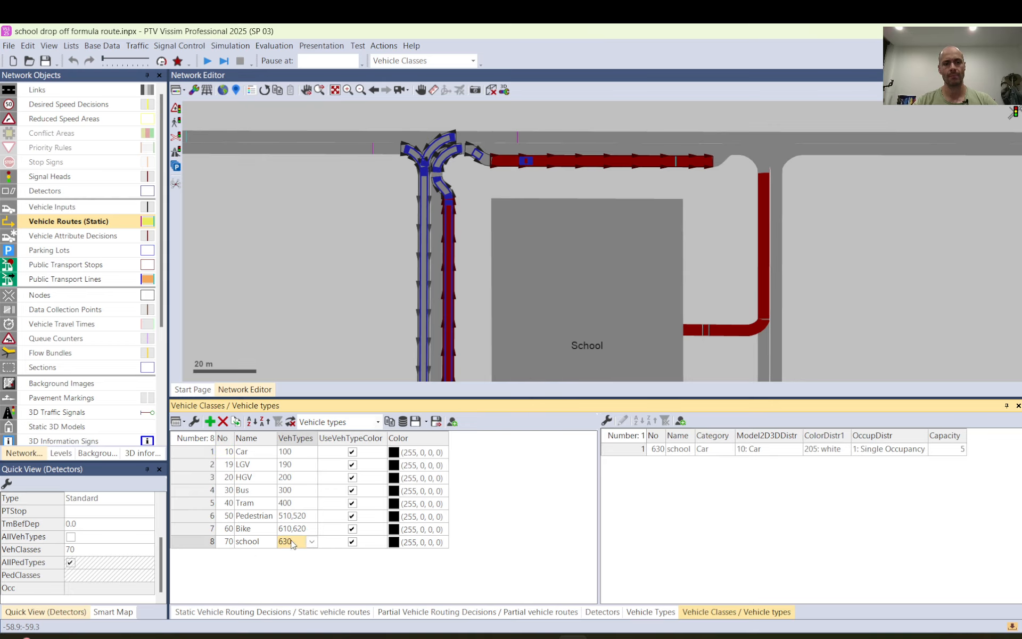
- Compare the colour distributions of the Car background and school vehicle types, then clear the network selection
{"action": "left_click", "coordinate": [651, 612]}
{"action": "left_click", "coordinate": [252, 566]}
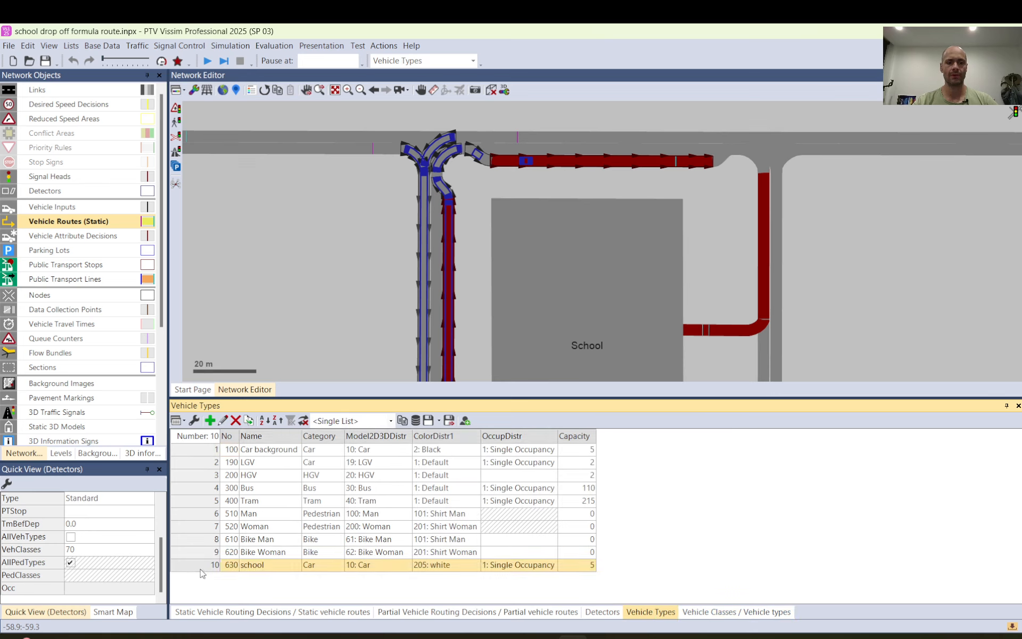
{"action": "left_click", "coordinate": [197, 451]}
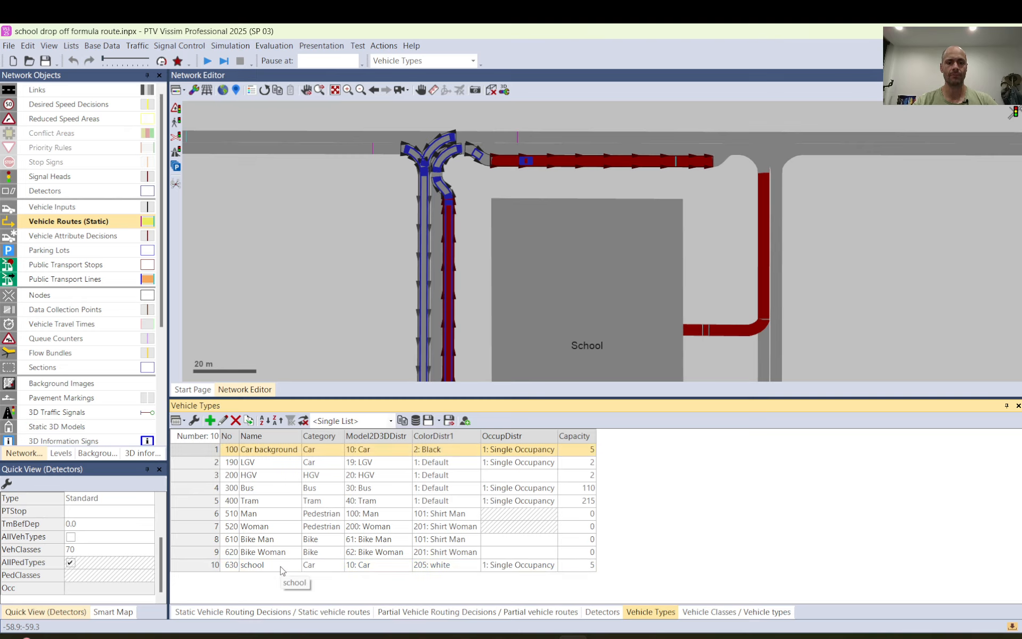
{"action": "left_click", "coordinate": [453, 447]}
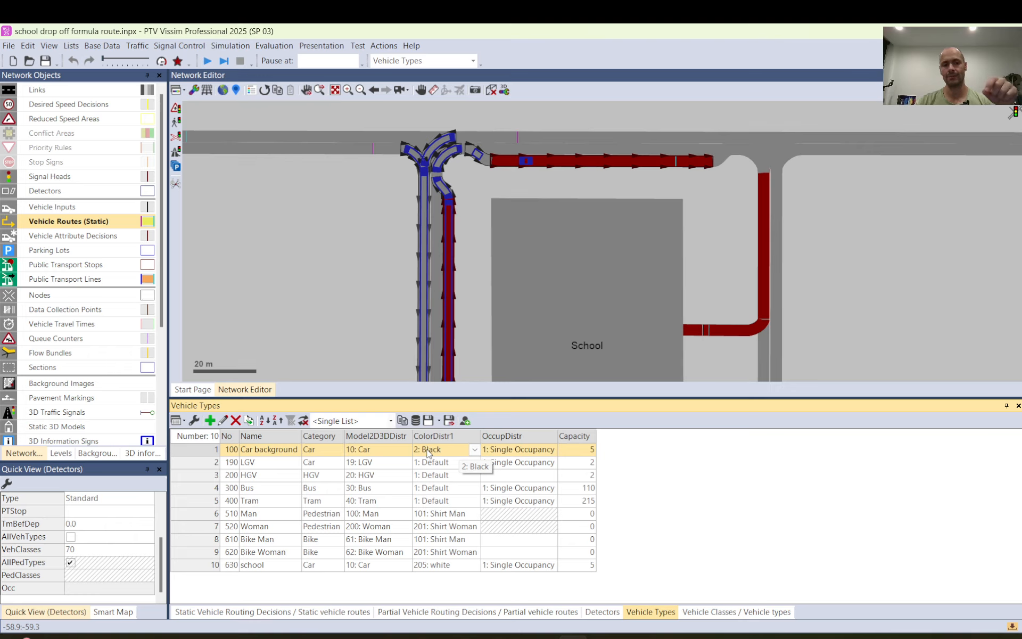
{"action": "left_click", "coordinate": [449, 568]}
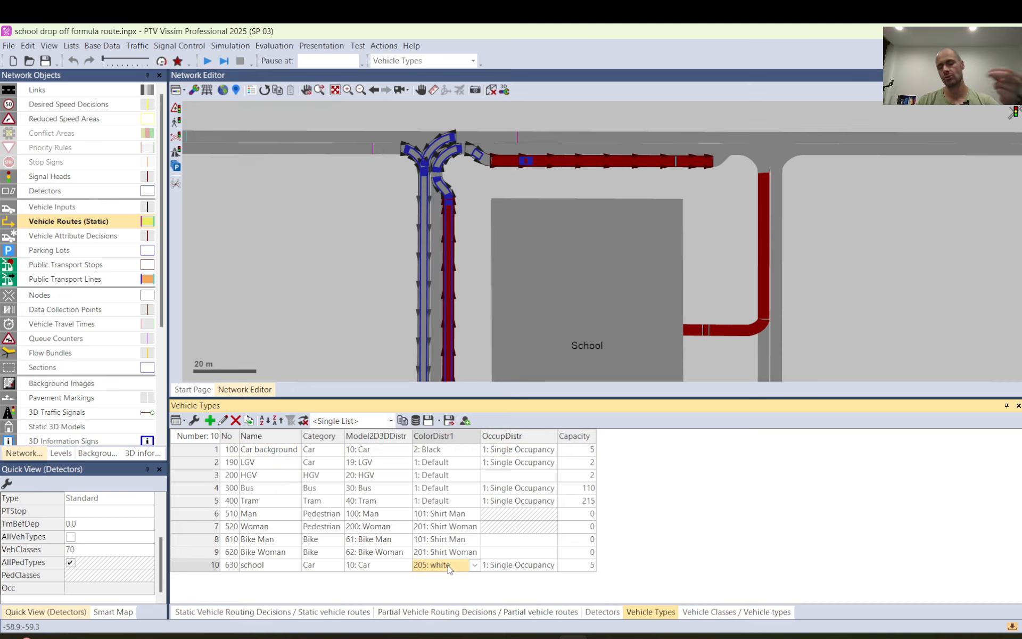
{"action": "left_click", "coordinate": [485, 208]}
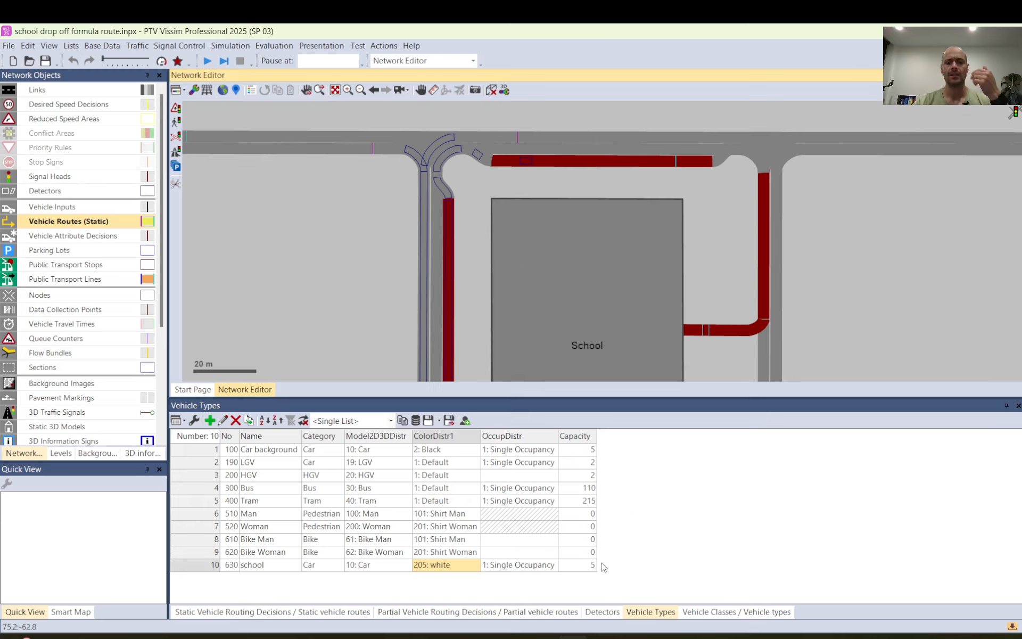
- Check which vehicle classes activate the long detector on link 4, then close its settings without changes
{"action": "left_click", "coordinate": [601, 612]}
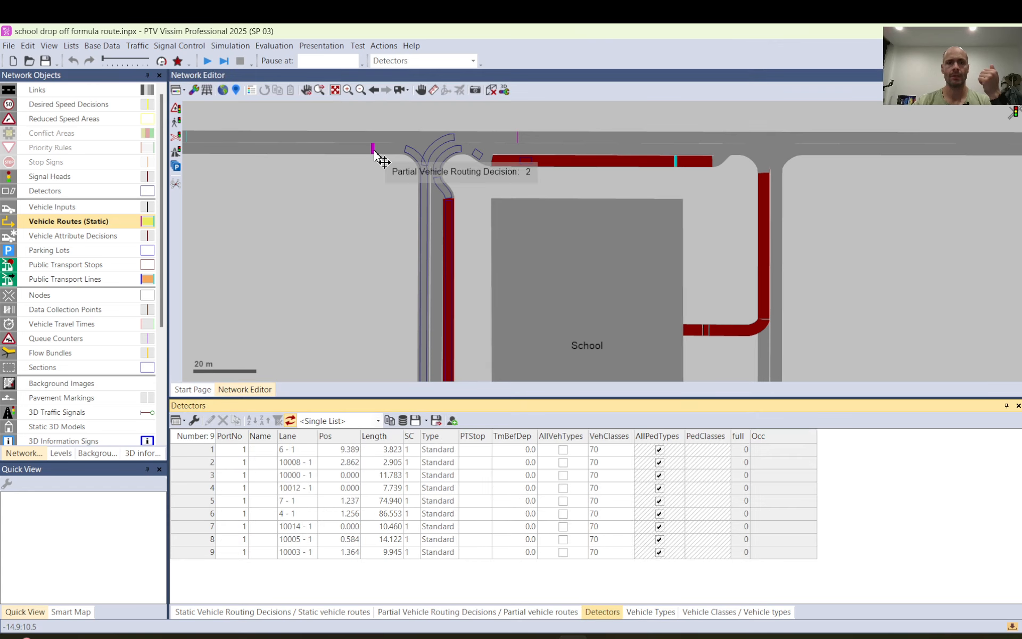
{"action": "double_click", "coordinate": [426, 192]}
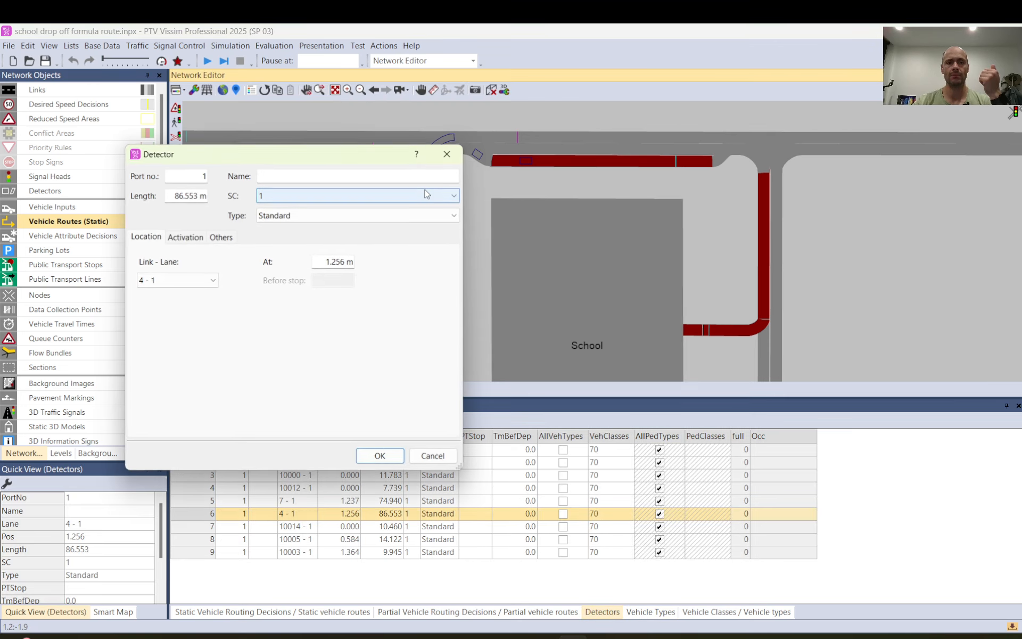
{"action": "left_click", "coordinate": [186, 238]}
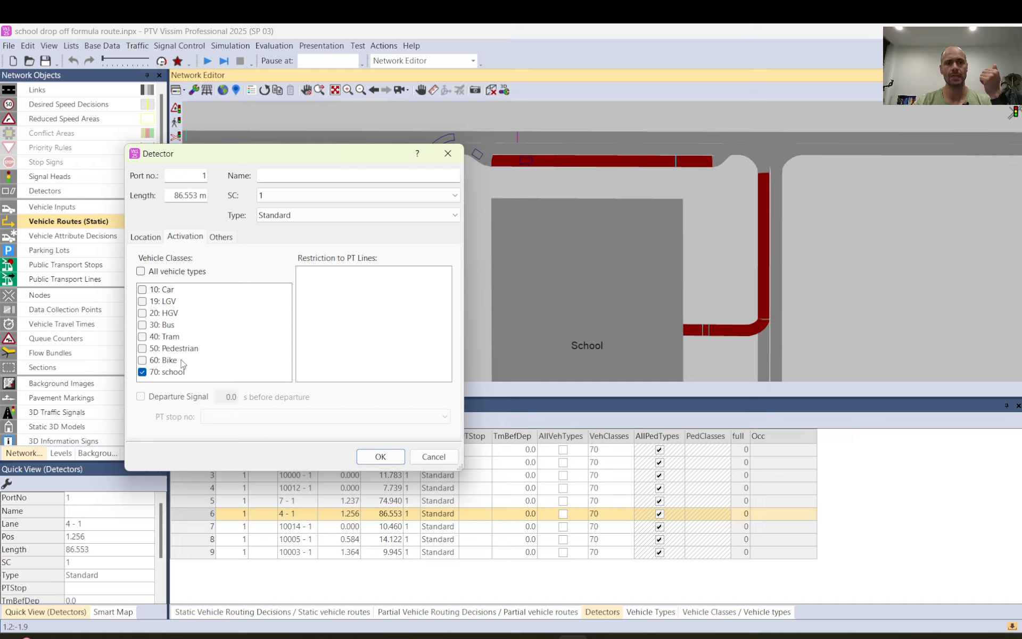
{"action": "left_click", "coordinate": [432, 457]}
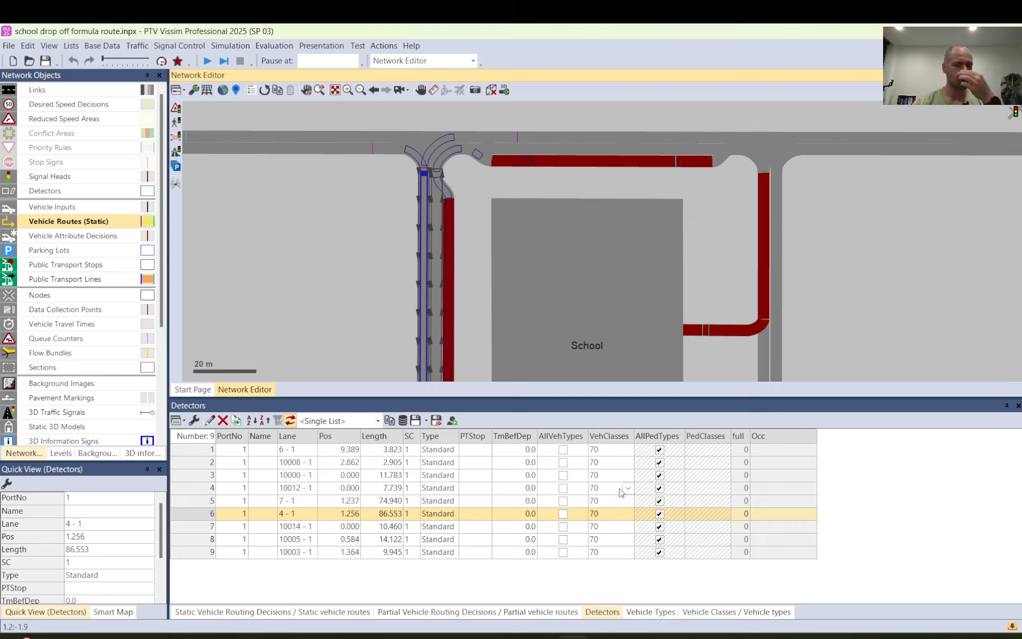
- Clear the detector selection and inspect link 1 and the small detector at the entrance to the drop-off lane north of the school
{"action": "left_click", "coordinate": [460, 252]}
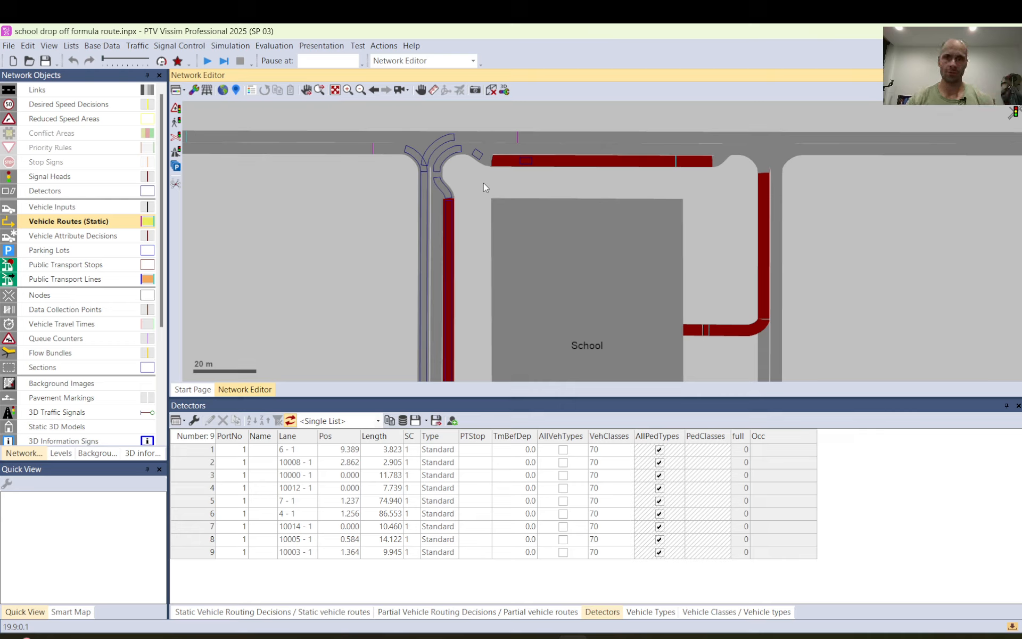
{"action": "mouse_move", "coordinate": [529, 162]}
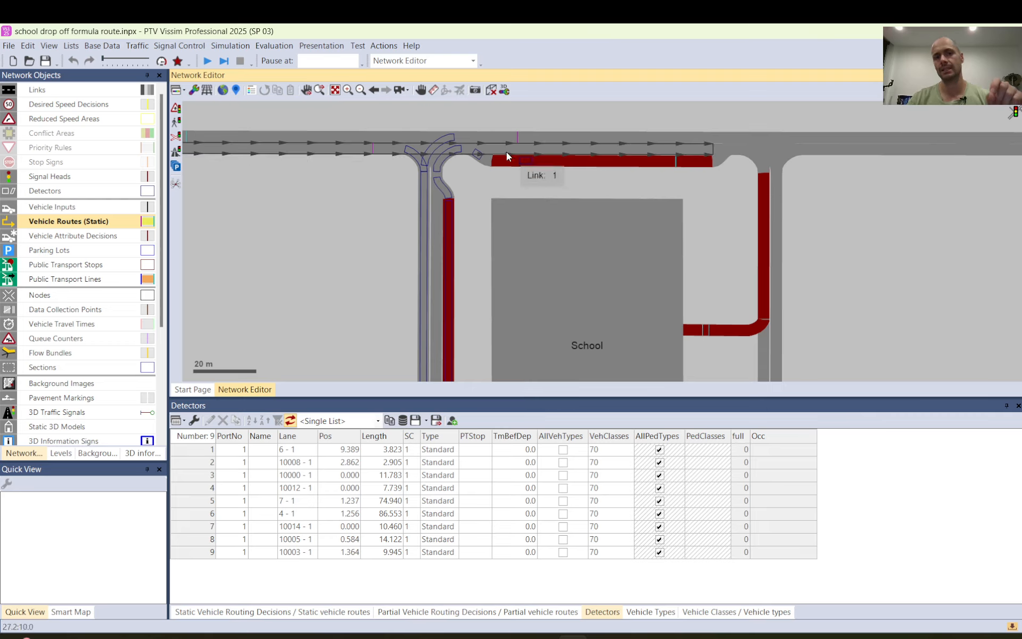
{"action": "mouse_move", "coordinate": [478, 153]}
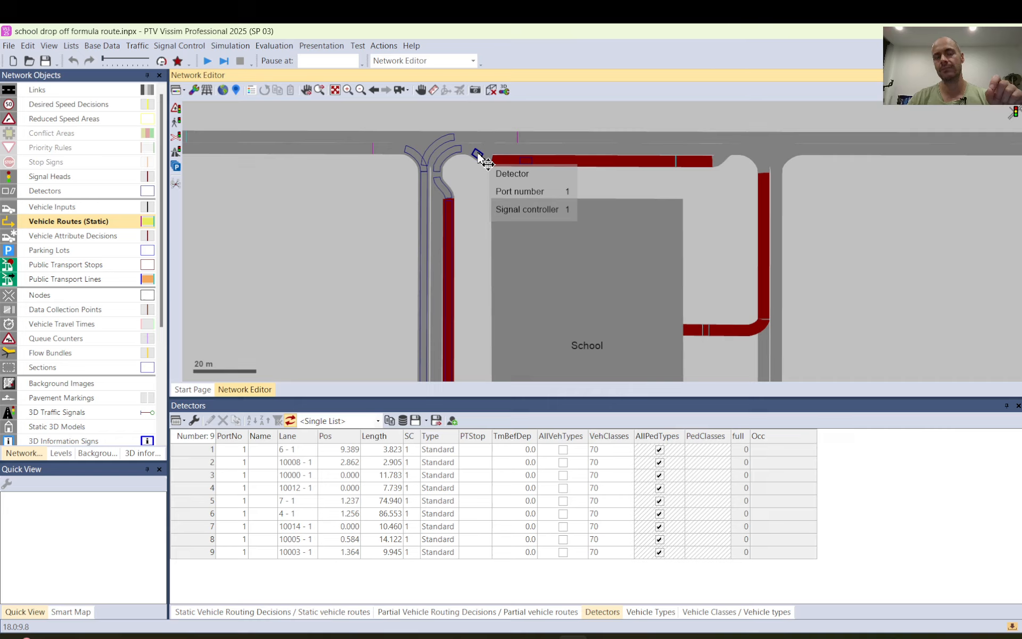
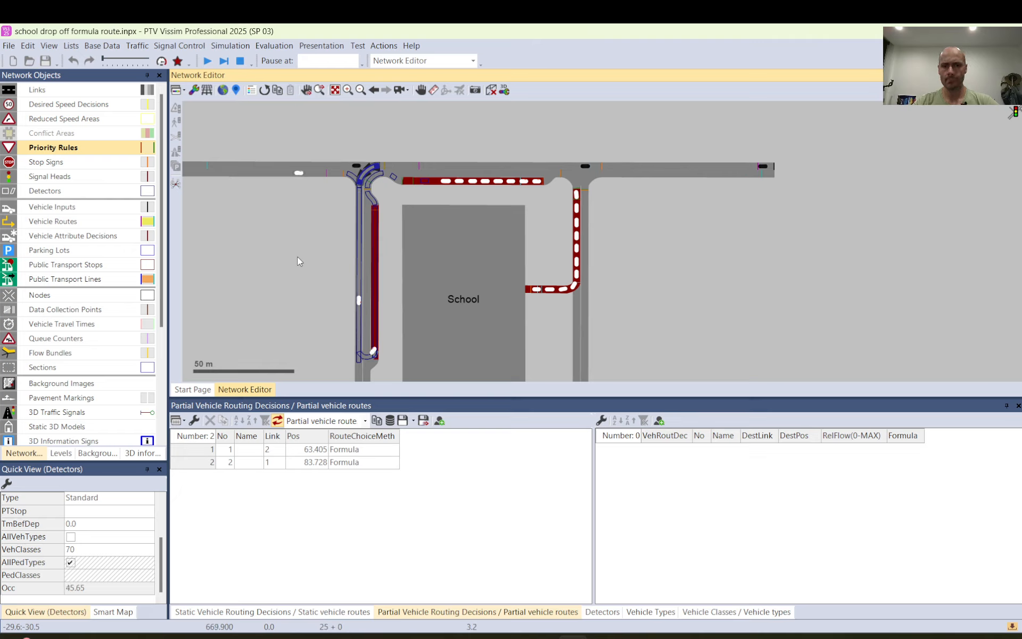
- Check the attributes of the long detector on link 4 and of the small detector on connector 10008 in the paused simulation
{"action": "left_click", "coordinate": [359, 266]}
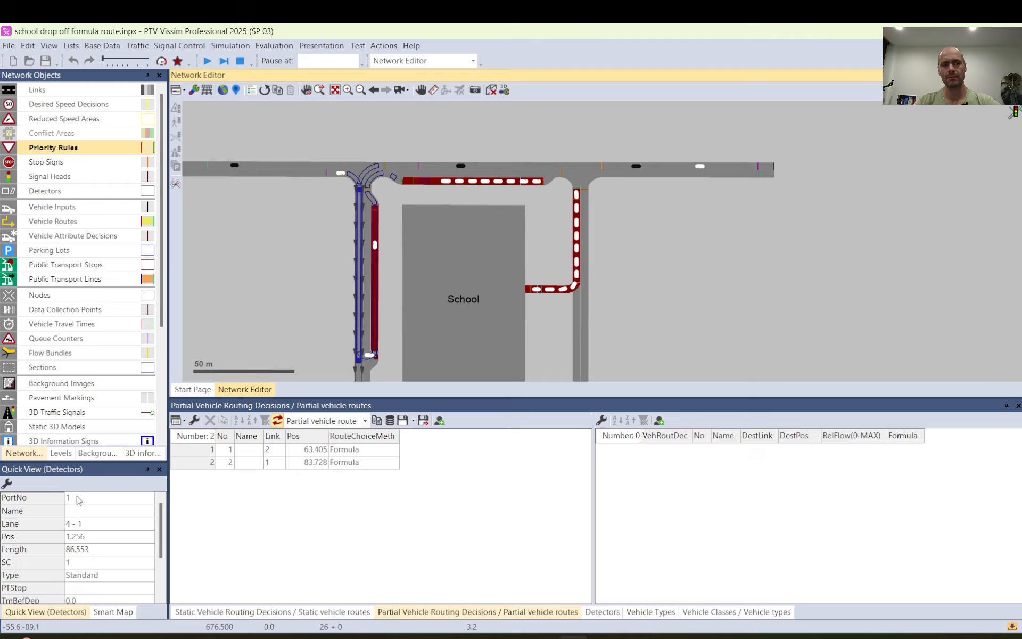
{"action": "left_click", "coordinate": [394, 196]}
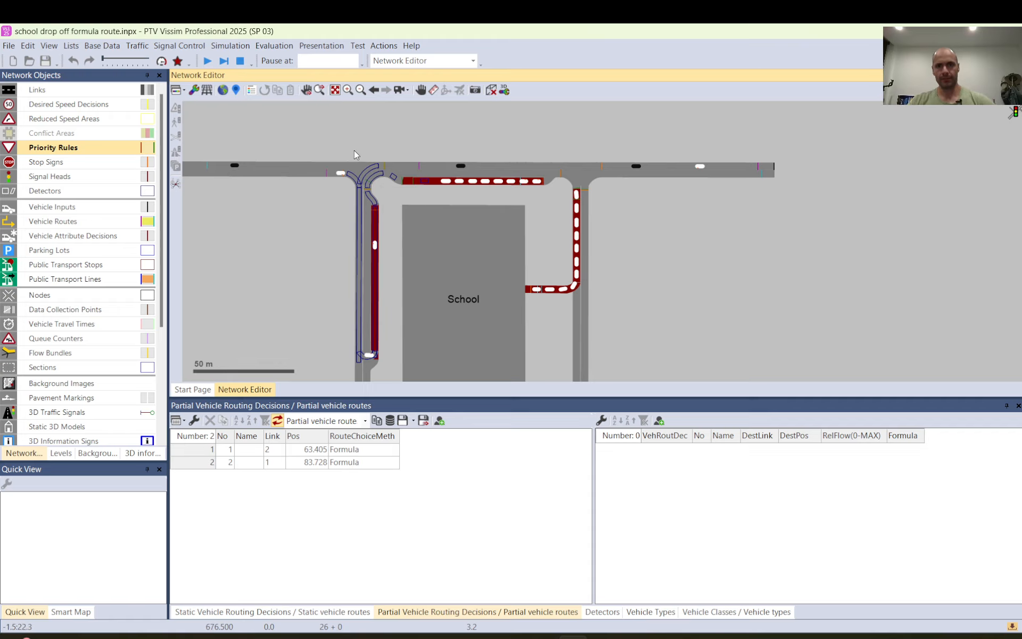
{"action": "scroll", "coordinate": [353, 151], "scroll_direction": "up", "scroll_amount": 3}
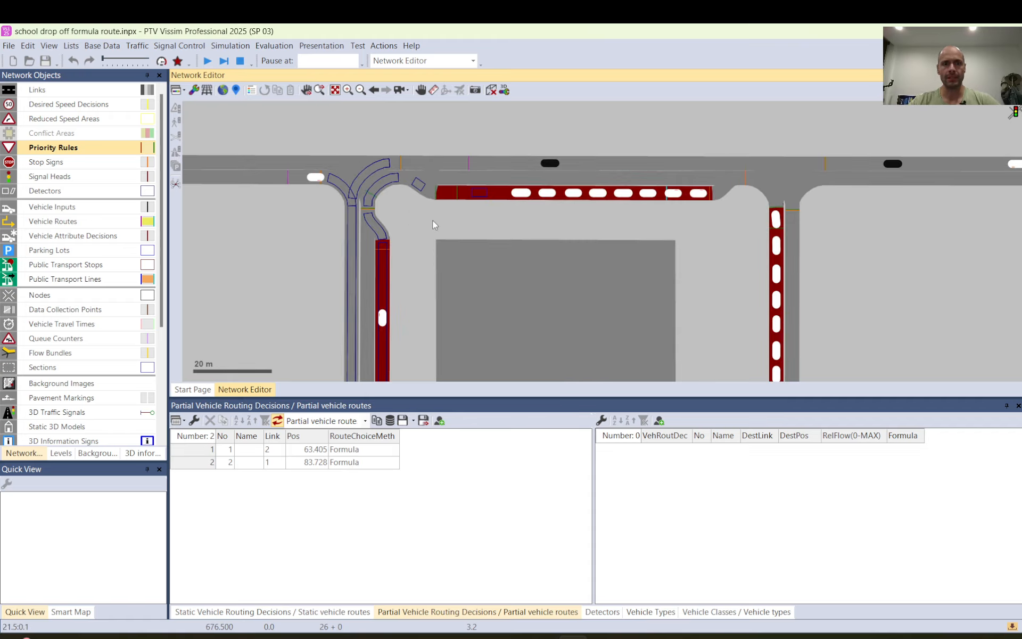
{"action": "left_click", "coordinate": [420, 186]}
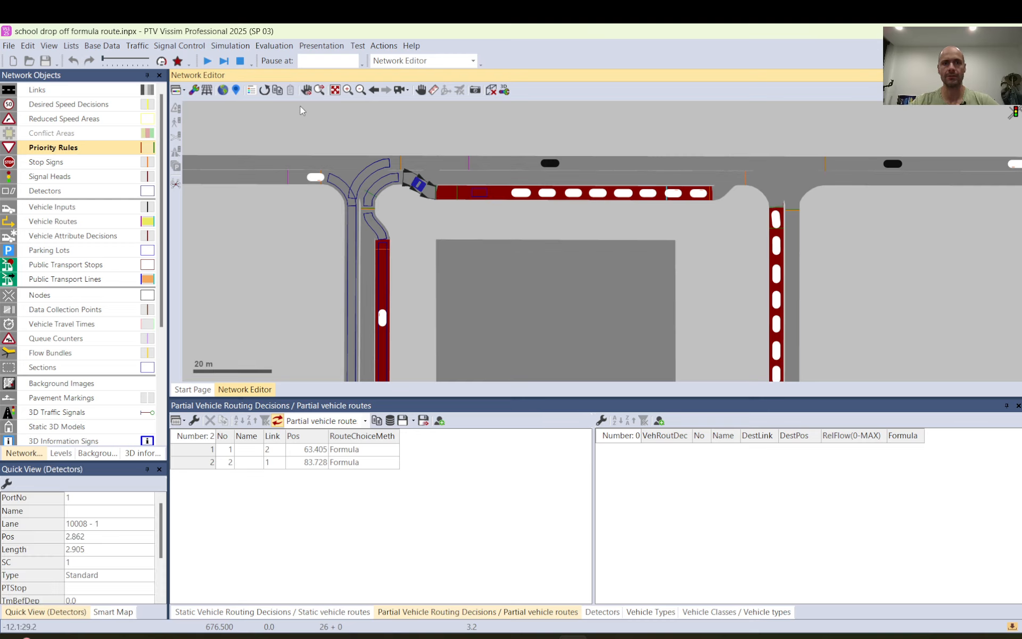
- Show the signal controllers list, then close the signal controller, vehicle class, vehicle type and detector lists
{"action": "left_click", "coordinate": [183, 46]}
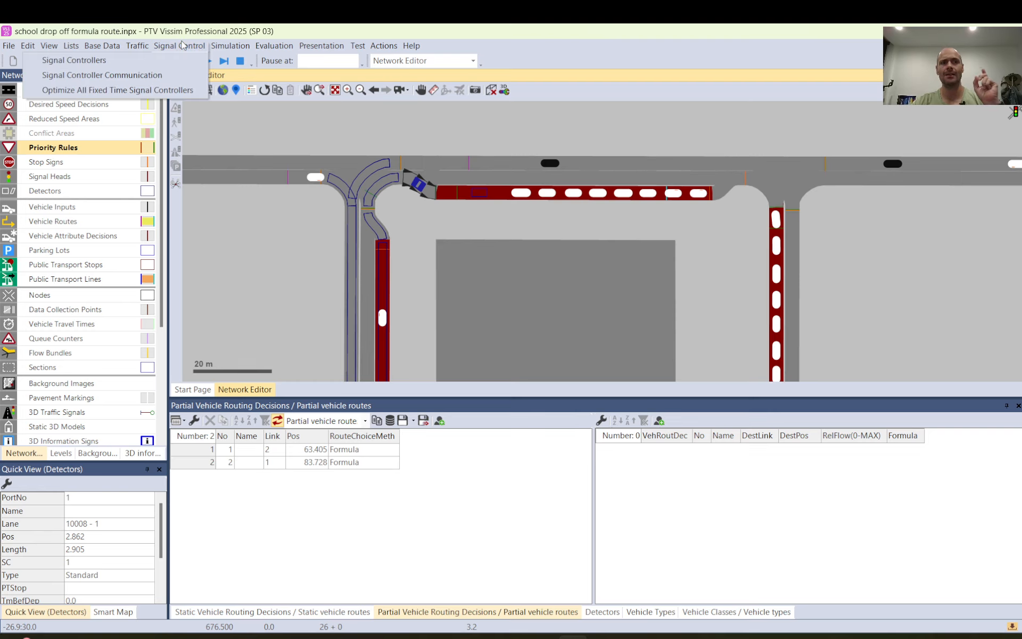
{"action": "left_click", "coordinate": [164, 62]}
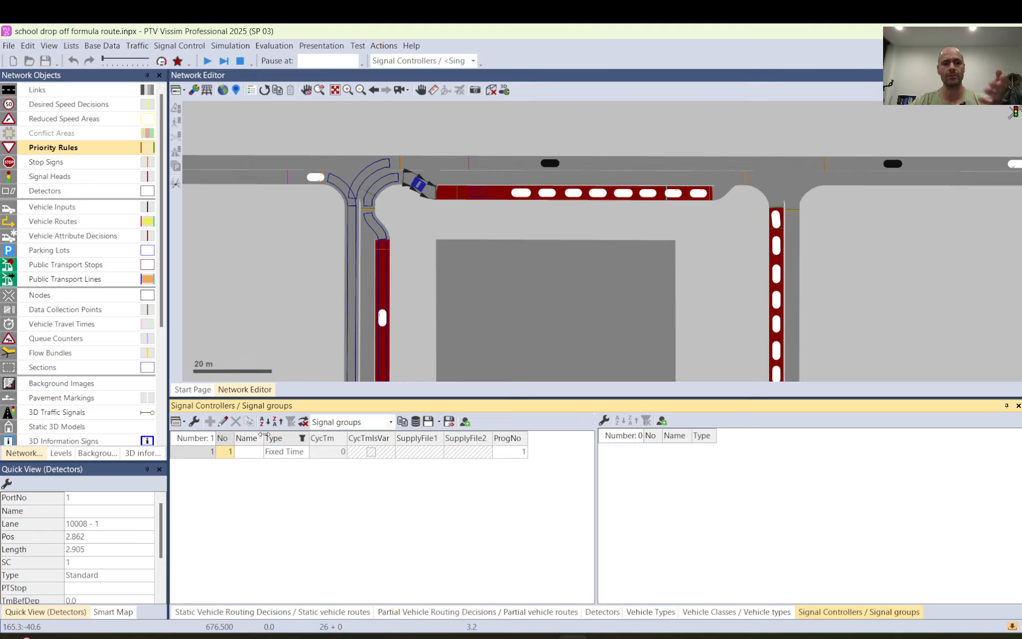
{"action": "left_click", "coordinate": [1017, 406]}
{"action": "left_click", "coordinate": [1018, 406]}
{"action": "left_click", "coordinate": [1018, 407]}
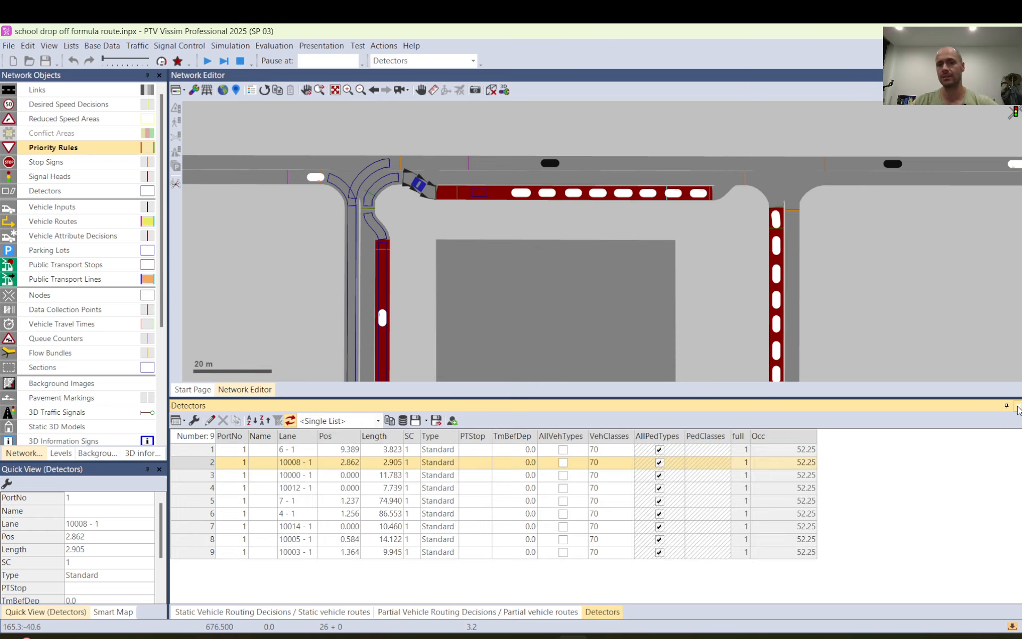
{"action": "left_click", "coordinate": [1018, 407]}
- Resume the simulation, clear the detector selection, watch school vehicles queue in the drop-off lanes beside the school, and pause the run
{"action": "scroll", "coordinate": [716, 135], "scroll_direction": "down", "scroll_amount": 2}
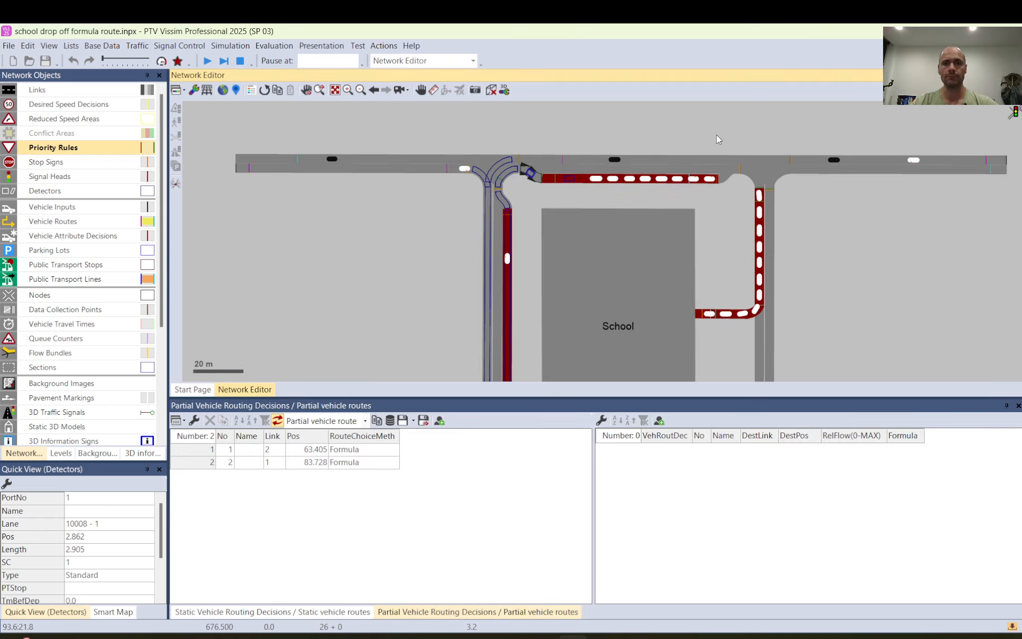
{"action": "left_click", "coordinate": [207, 61]}
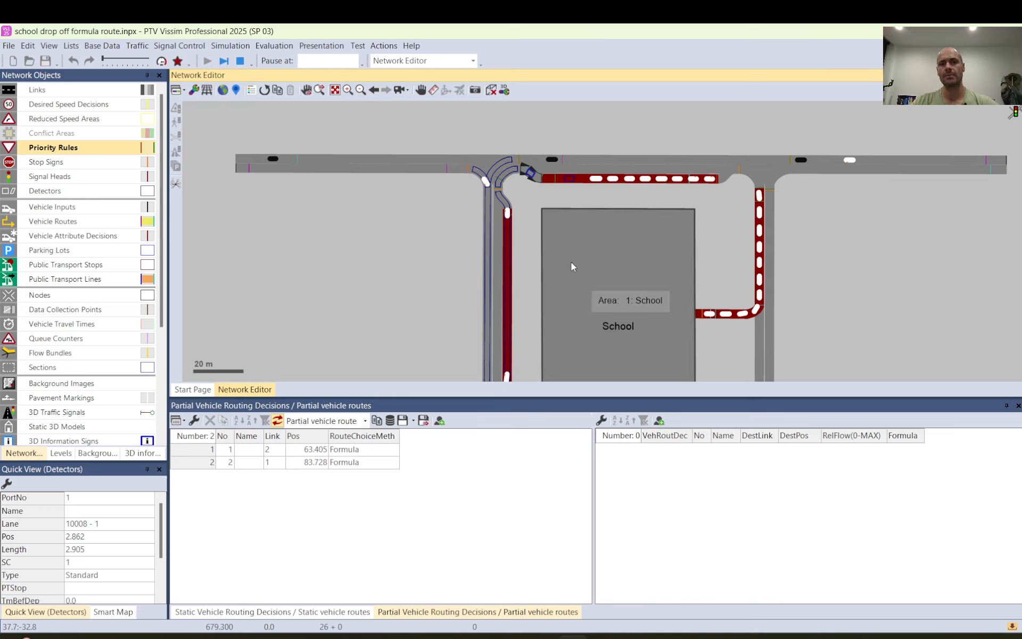
{"action": "left_click", "coordinate": [525, 201]}
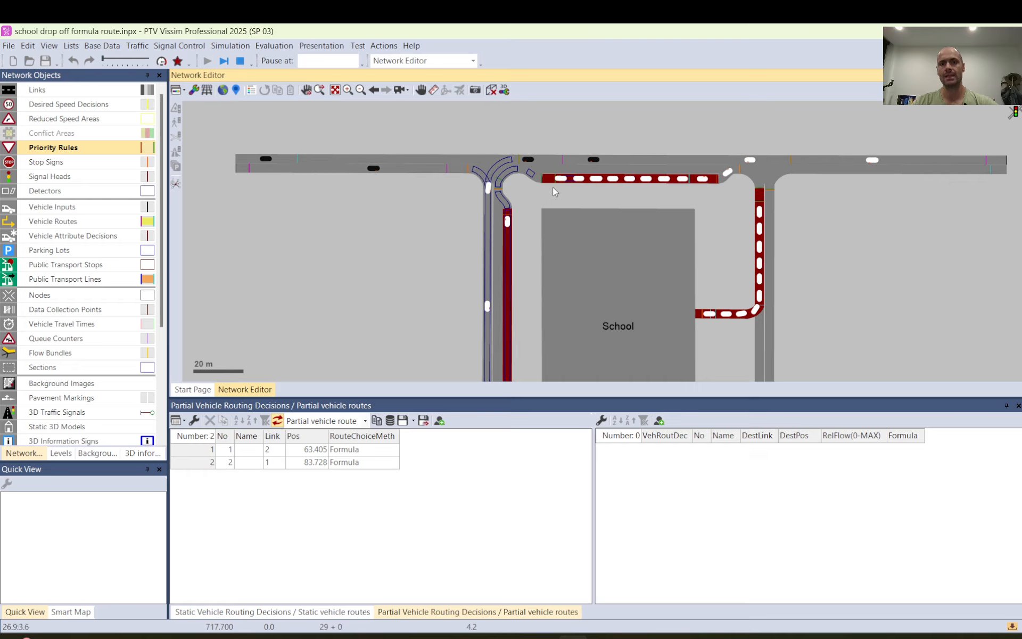
{"action": "scroll", "coordinate": [557, 180], "scroll_direction": "up", "scroll_amount": 3}
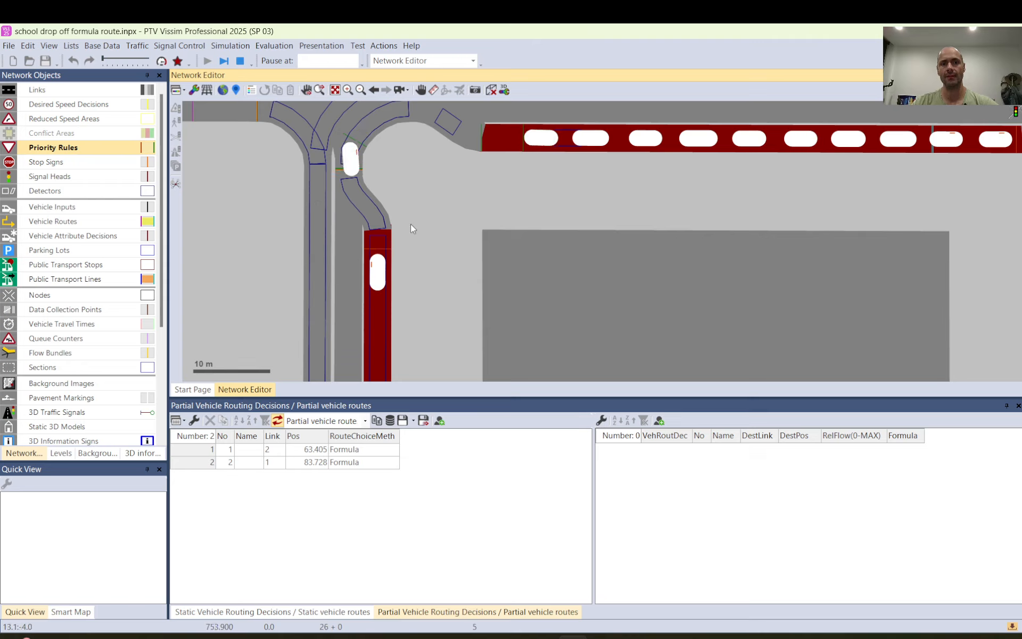
{"action": "scroll", "coordinate": [410, 224], "scroll_direction": "down", "scroll_amount": 2}
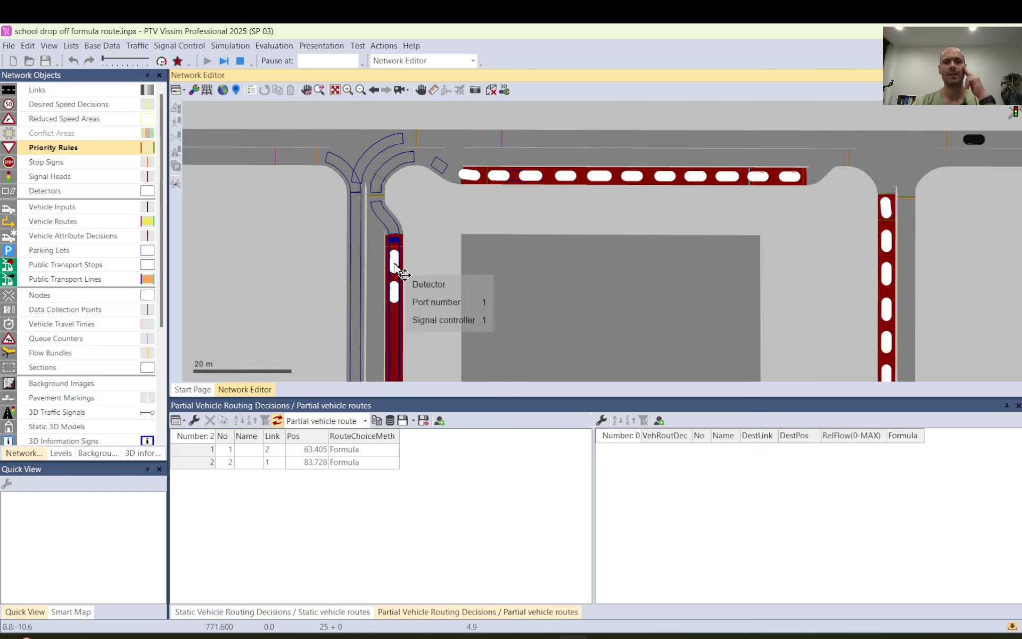
{"action": "scroll", "coordinate": [411, 178], "scroll_direction": "down", "scroll_amount": 2}
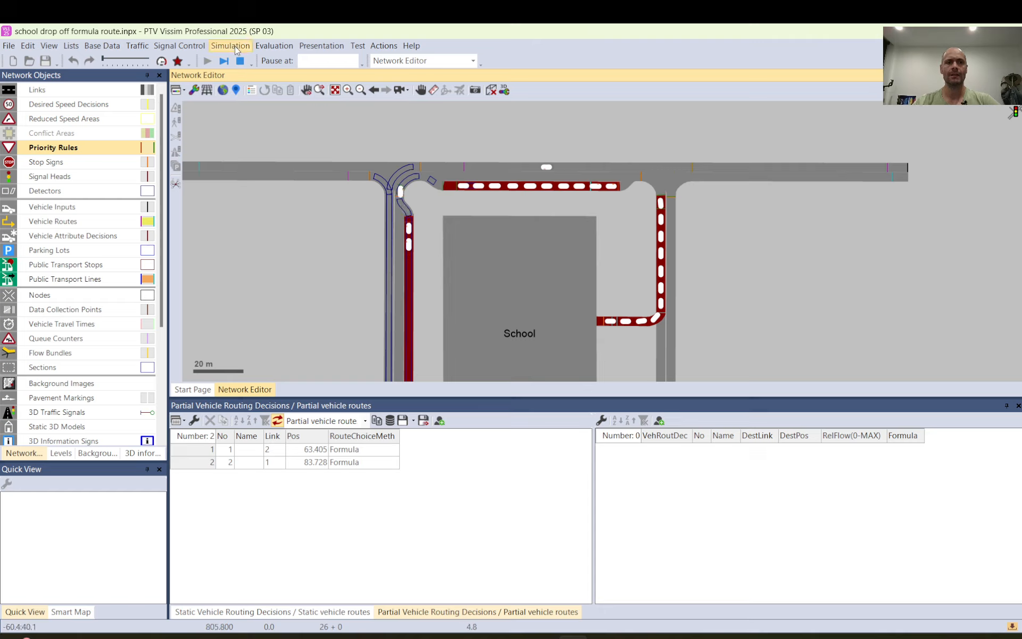
{"action": "left_click", "coordinate": [224, 60]}
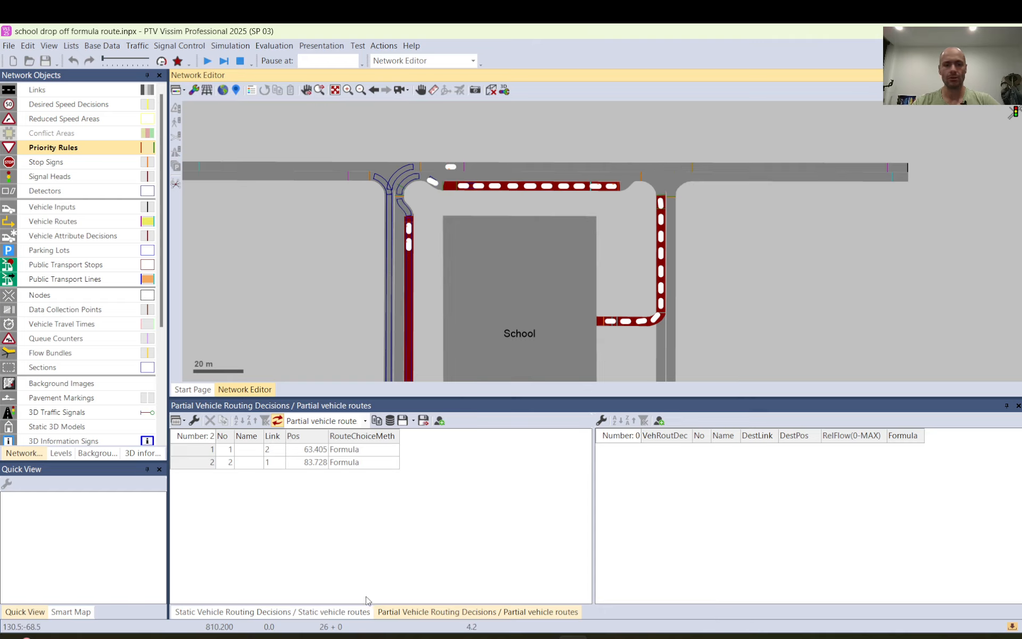
- Open the formula of the first route of partial routing decision 1 and examine its TableLookup expression
{"action": "left_click", "coordinate": [229, 611]}
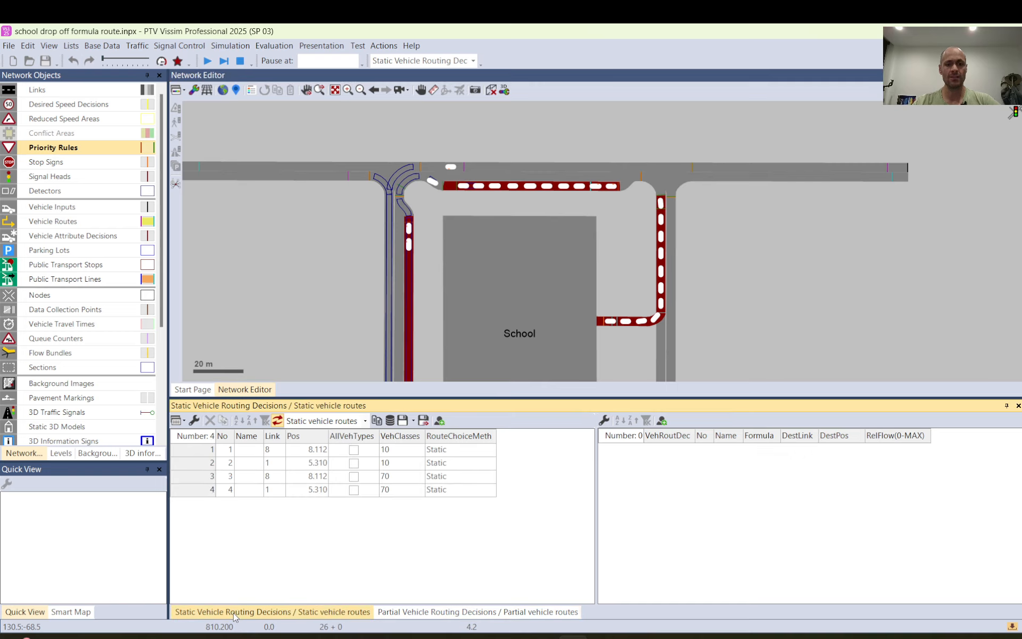
{"action": "left_click", "coordinate": [442, 617]}
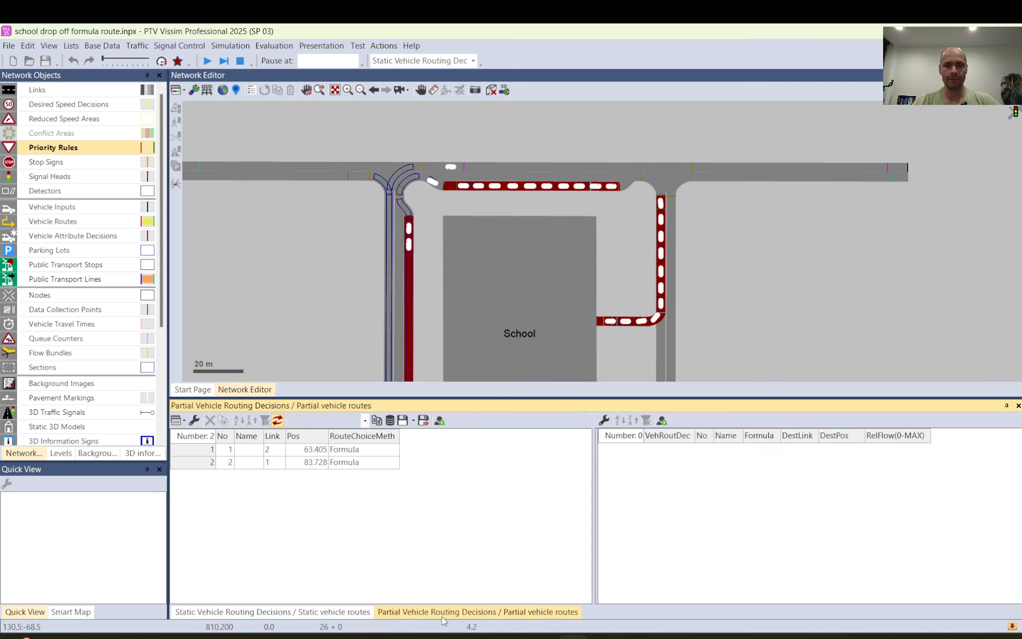
{"action": "left_click", "coordinate": [205, 449]}
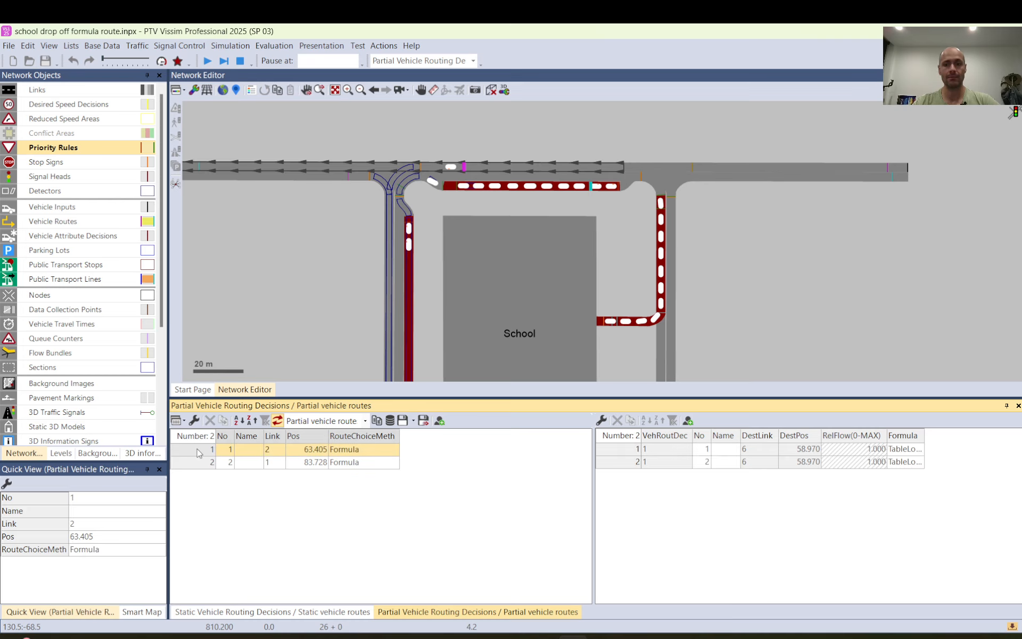
{"action": "double_click", "coordinate": [920, 449]}
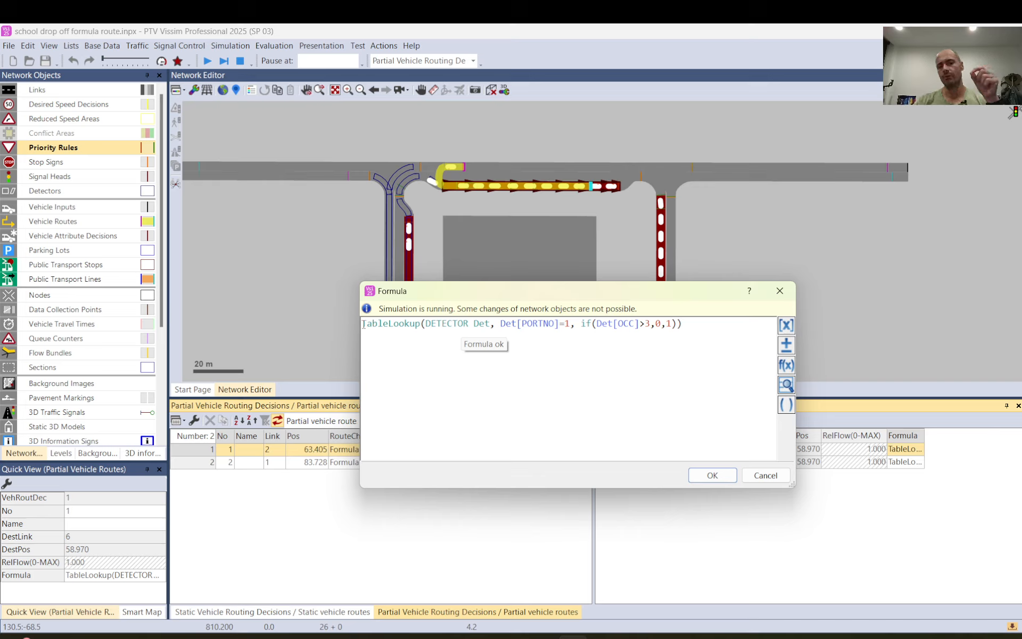
{"action": "left_click_drag", "start_coordinate": [364, 324], "coordinate": [677, 317]}
{"action": "left_click", "coordinate": [717, 320]}
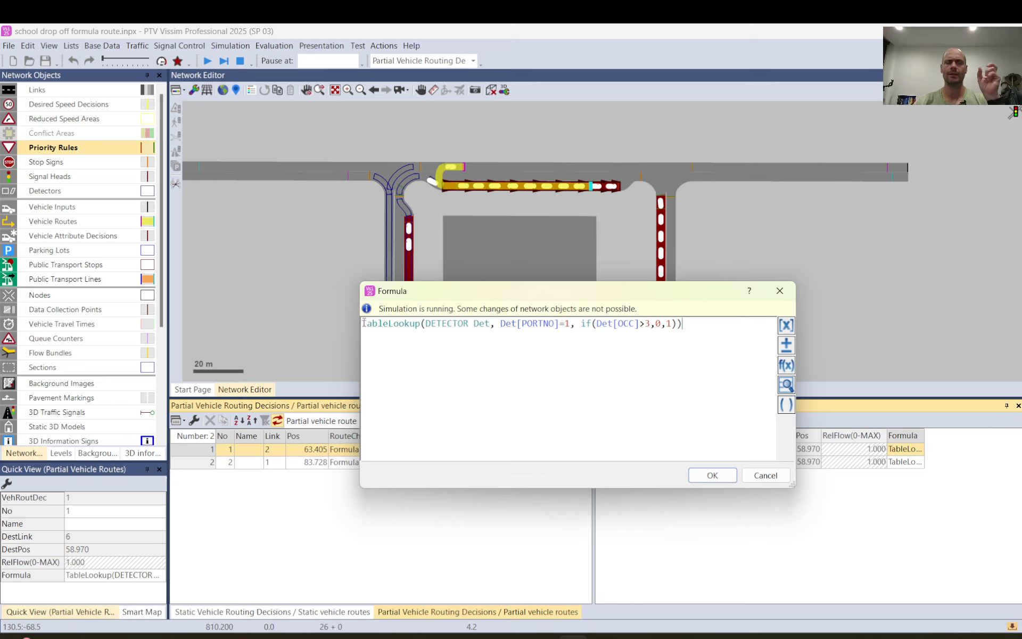
{"action": "left_click_drag", "start_coordinate": [361, 323], "coordinate": [413, 323]}
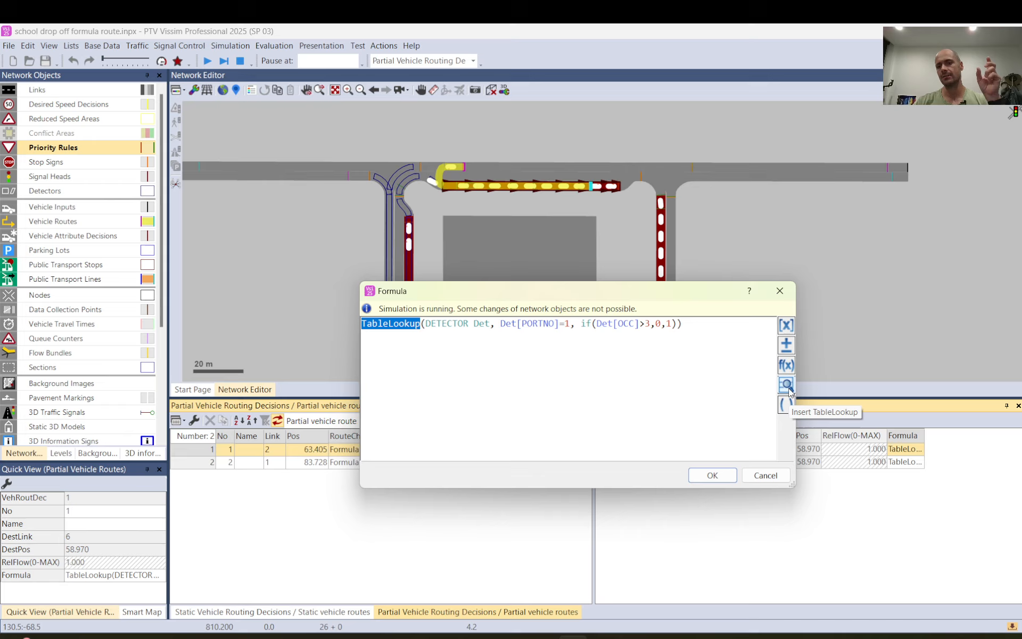
- Start inserting a TableLookup on a new line of the formula, with Detectors as its network object type
{"action": "left_click", "coordinate": [712, 327]}
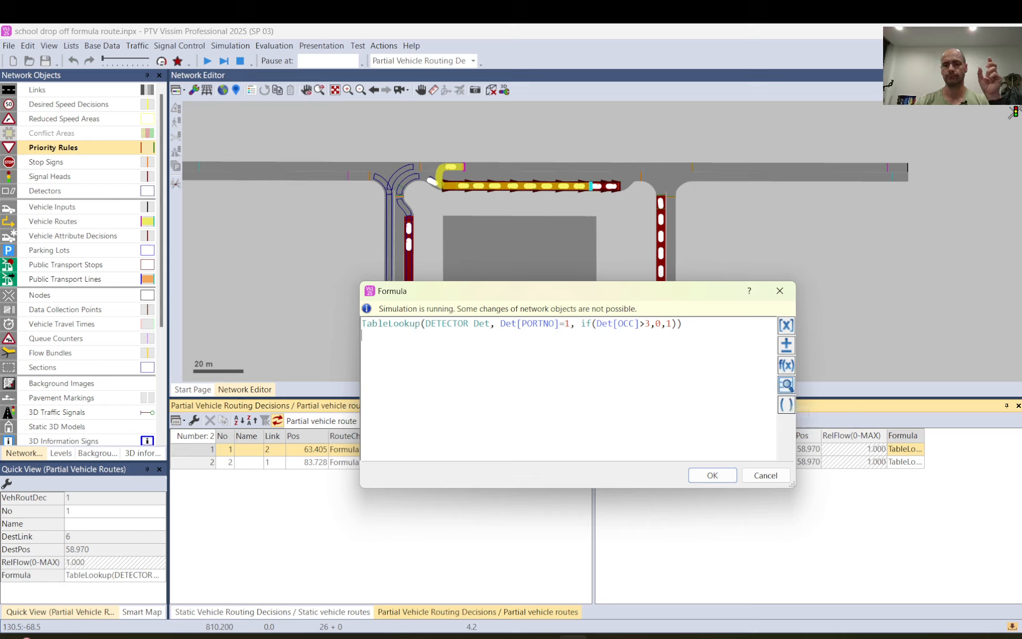
{"action": "left_click", "coordinate": [786, 385]}
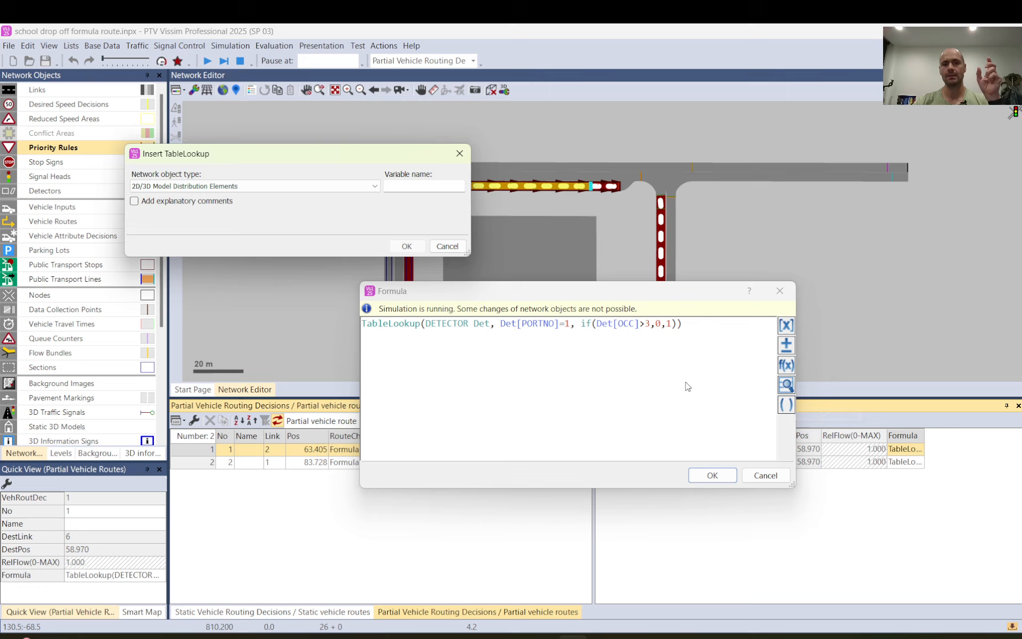
{"action": "left_click", "coordinate": [378, 185]}
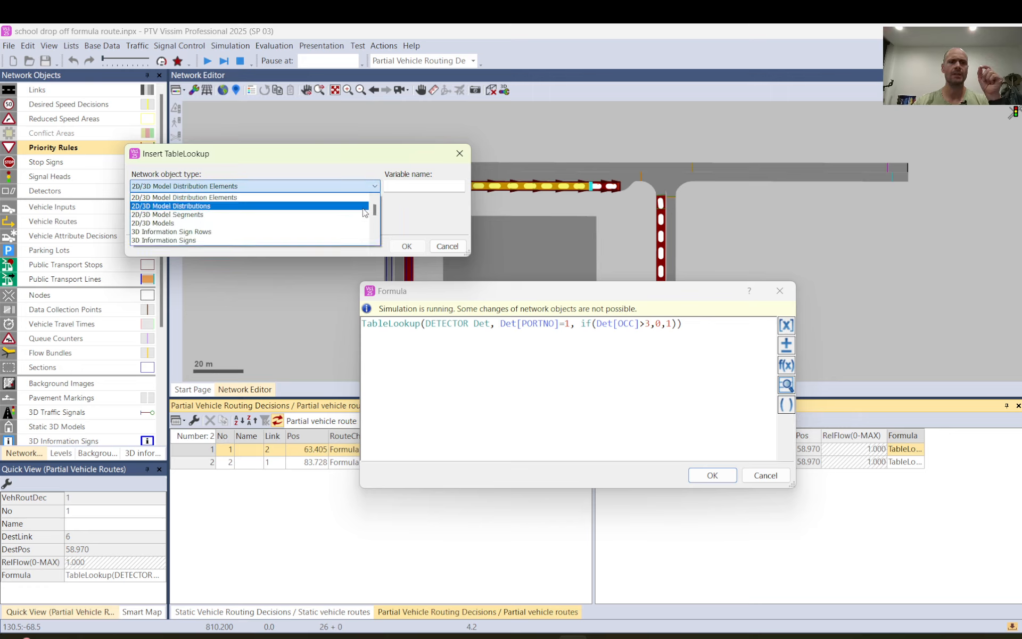
{"action": "scroll", "coordinate": [265, 249], "scroll_direction": "down", "scroll_amount": 1}
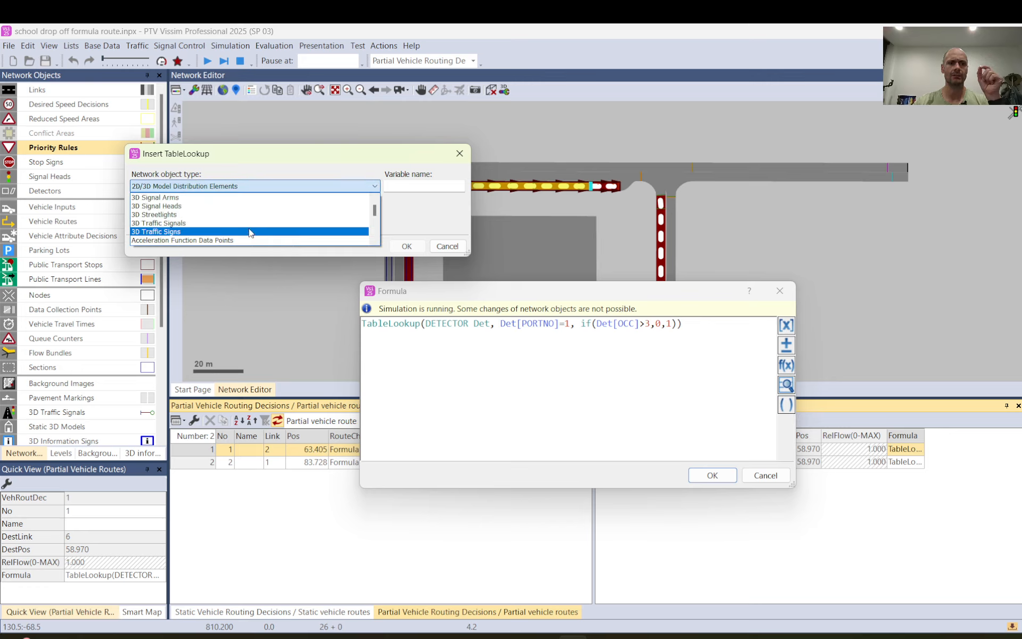
{"action": "key", "text": "d"}
{"action": "scroll", "coordinate": [247, 230], "scroll_direction": "up", "scroll_amount": 8}
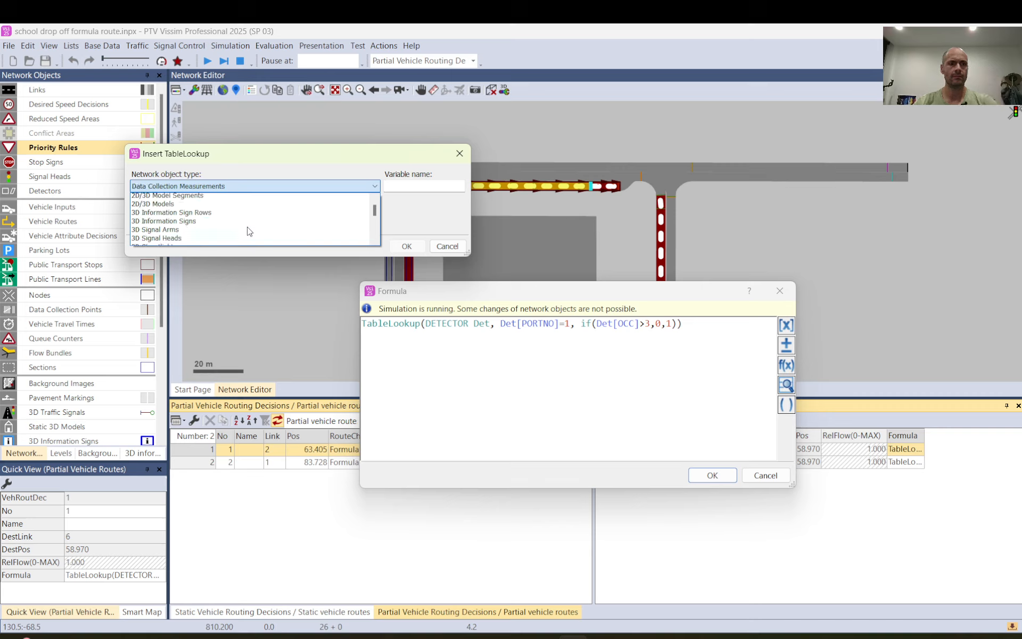
{"action": "scroll", "coordinate": [247, 231], "scroll_direction": "down", "scroll_amount": 3}
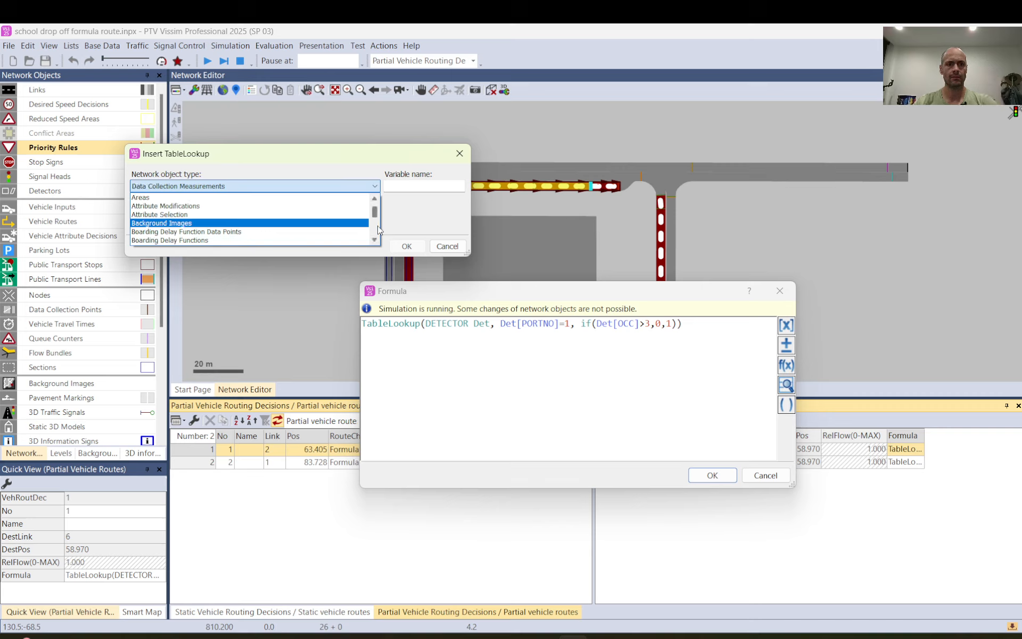
{"action": "scroll", "coordinate": [379, 229], "scroll_direction": "down", "scroll_amount": 5}
{"action": "scroll", "coordinate": [379, 229], "scroll_direction": "down", "scroll_amount": 2}
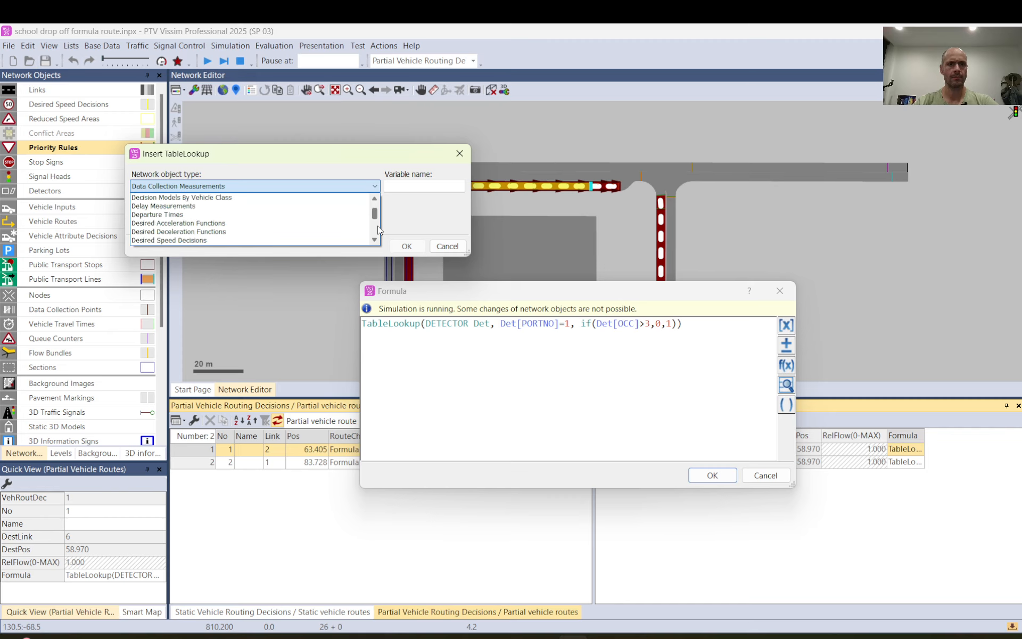
{"action": "left_click", "coordinate": [290, 231]}
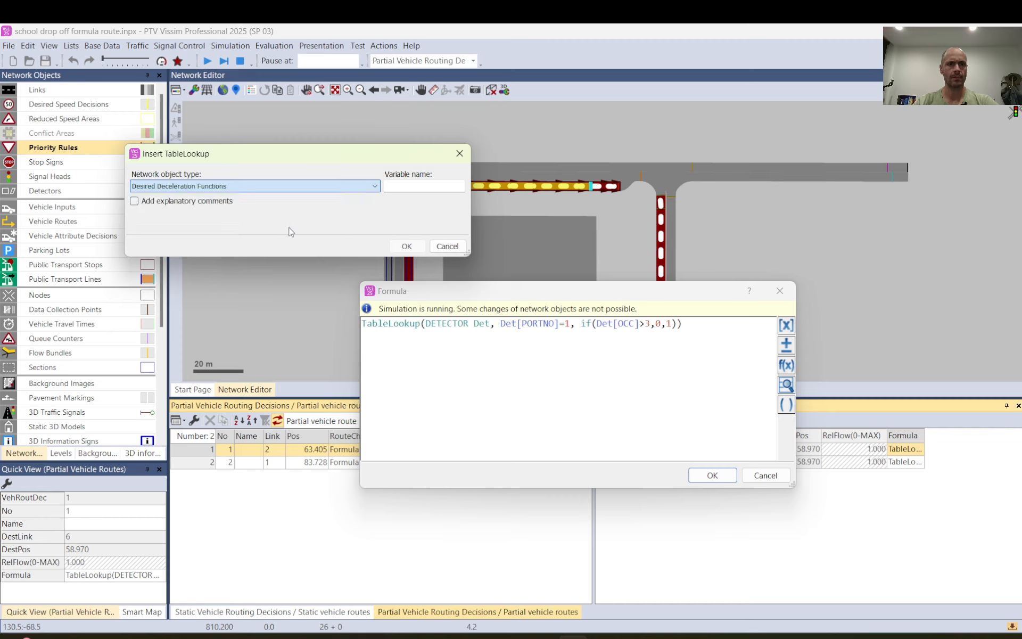
{"action": "left_click", "coordinate": [378, 184]}
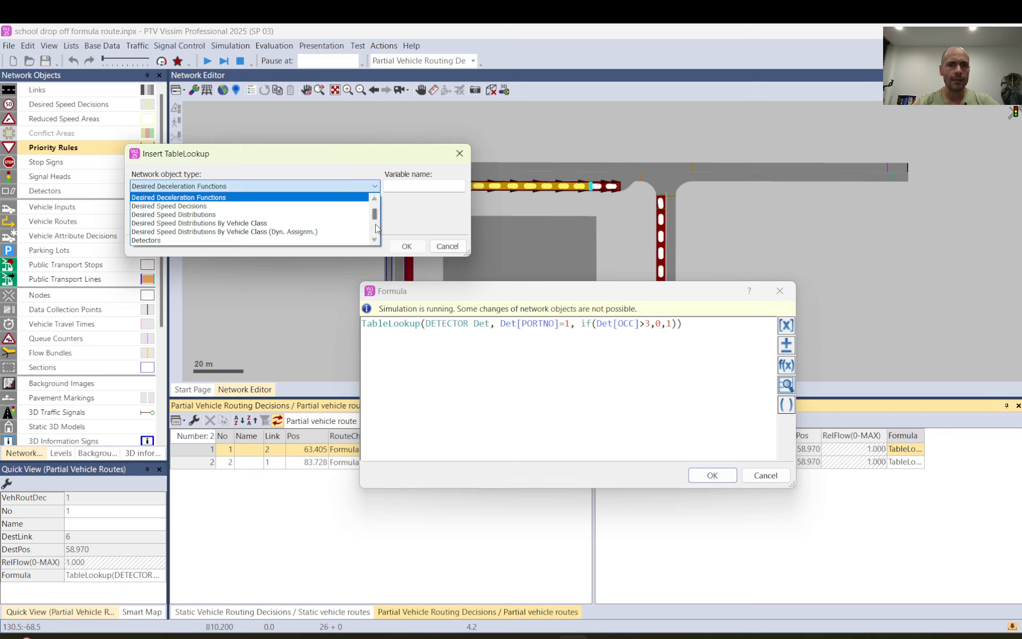
{"action": "left_click", "coordinate": [191, 237]}
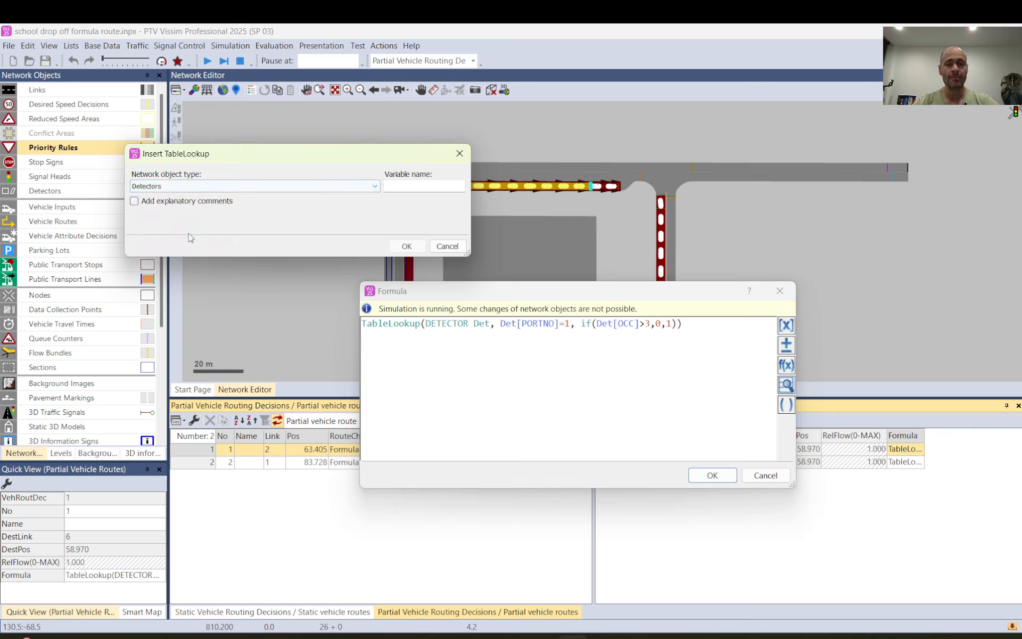
- Insert the detector TableLookup template with the variable name Det, then delete the inserted line from the formula
{"action": "left_click", "coordinate": [409, 185]}
{"action": "type", "text": "De"}
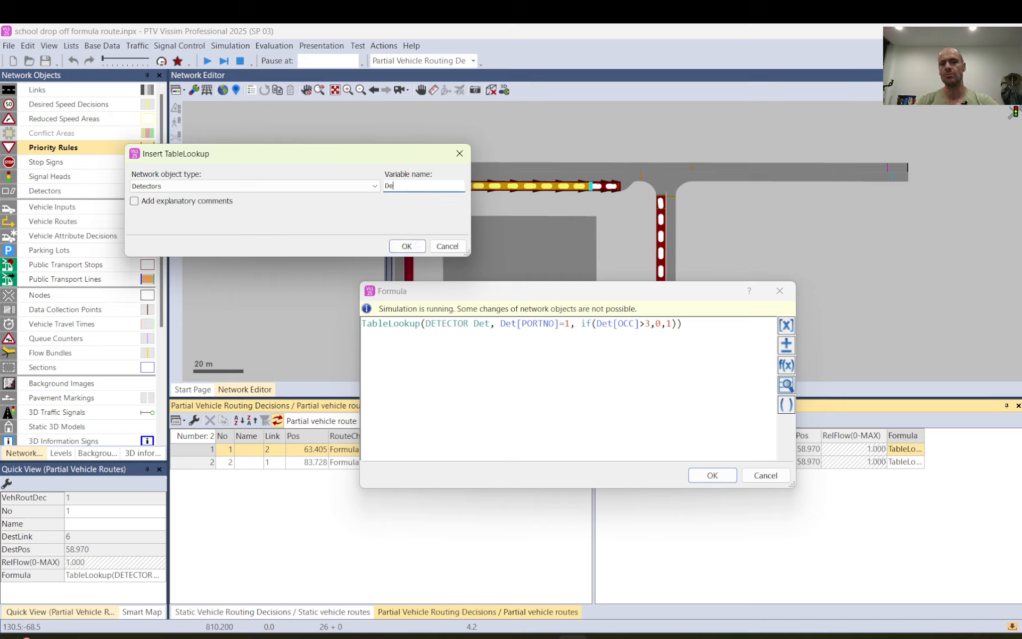
{"action": "type", "text": "t"}
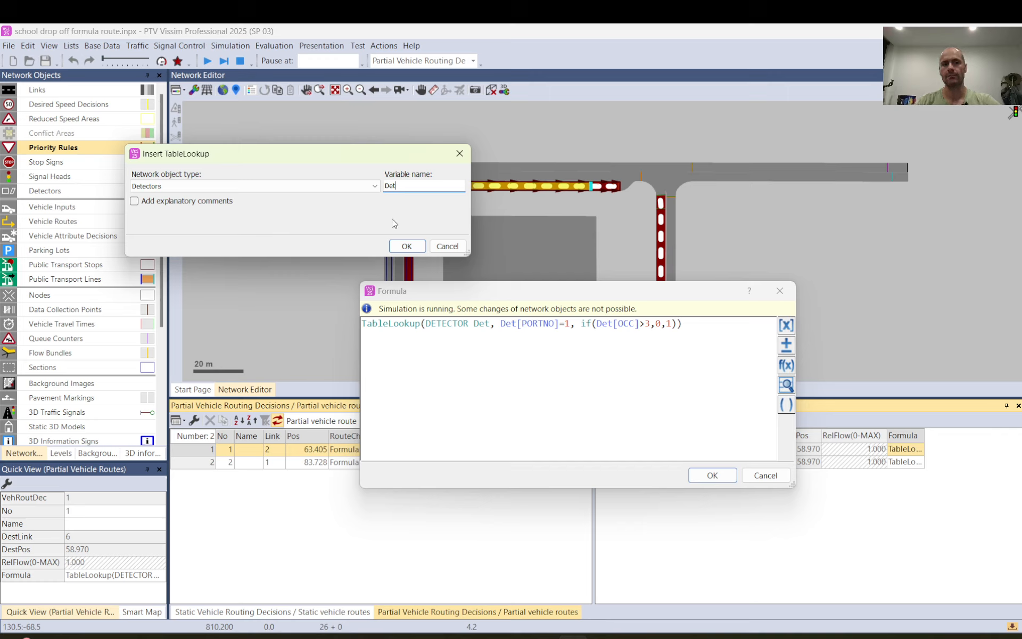
{"action": "left_click", "coordinate": [408, 246]}
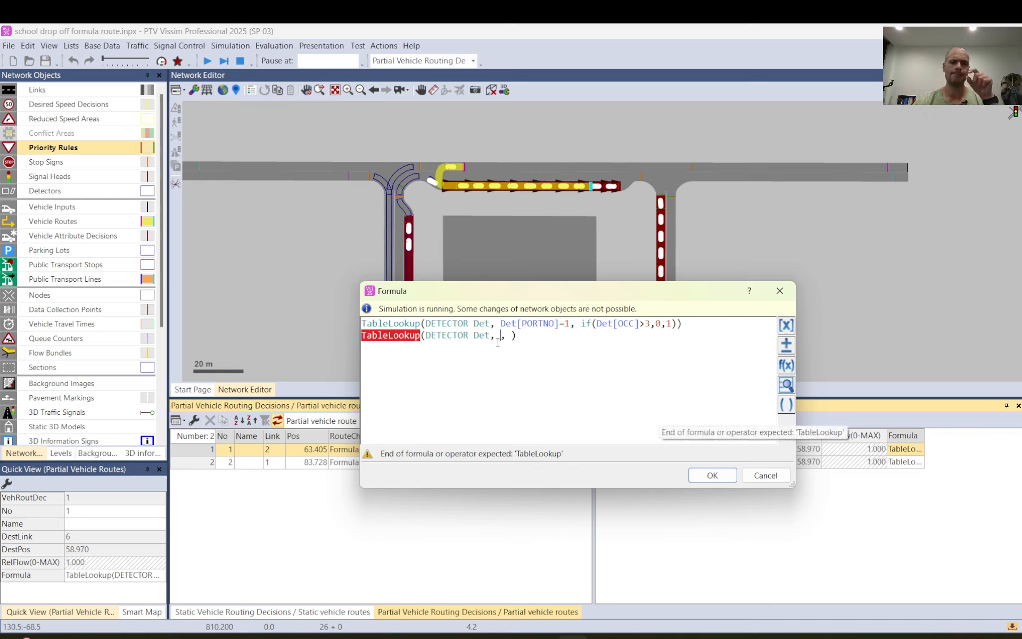
{"action": "triple_click", "coordinate": [376, 343]}
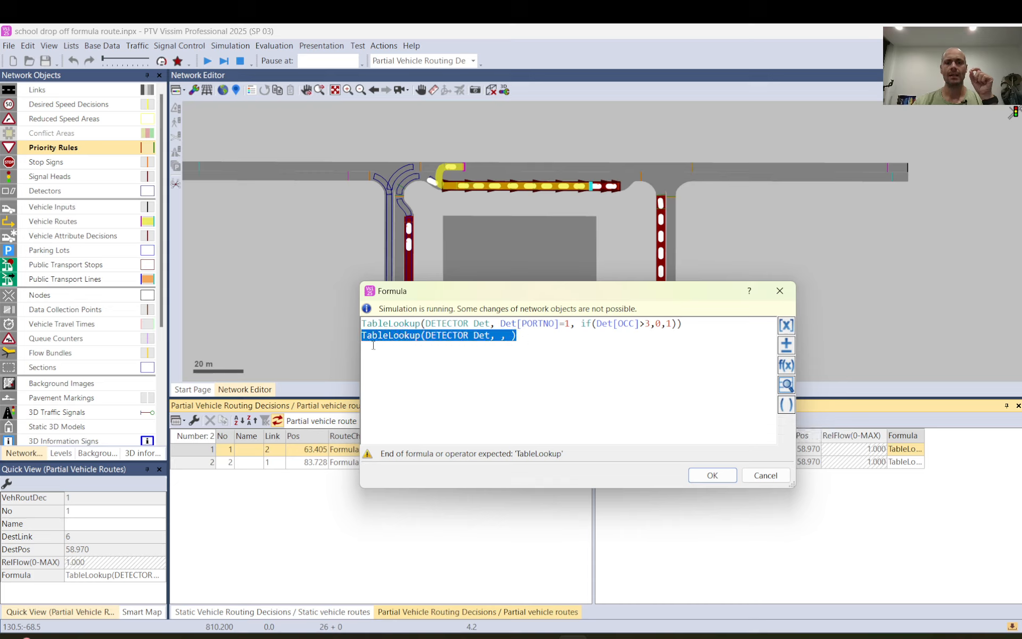
{"action": "key", "text": "Delete"}
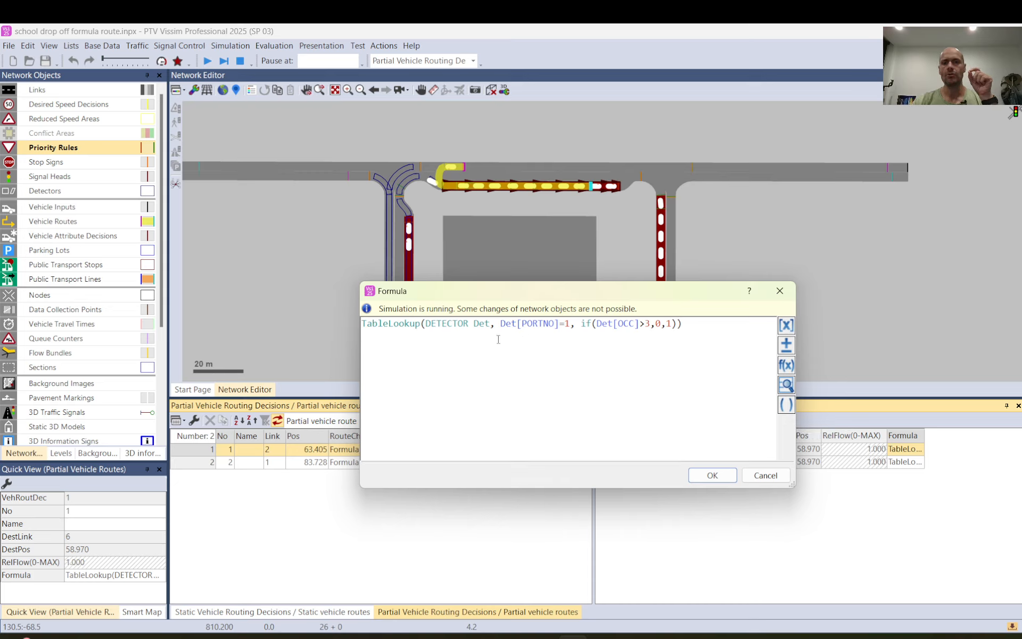
- Examine the detector declaration and the port number filter in the TableLookup formula
{"action": "mouse_move", "coordinate": [501, 325]}
{"action": "left_mouse_down"}
{"action": "mouse_move", "coordinate": [571, 325]}
{"action": "mouse_move", "coordinate": [490, 325]}
{"action": "left_mouse_up"}
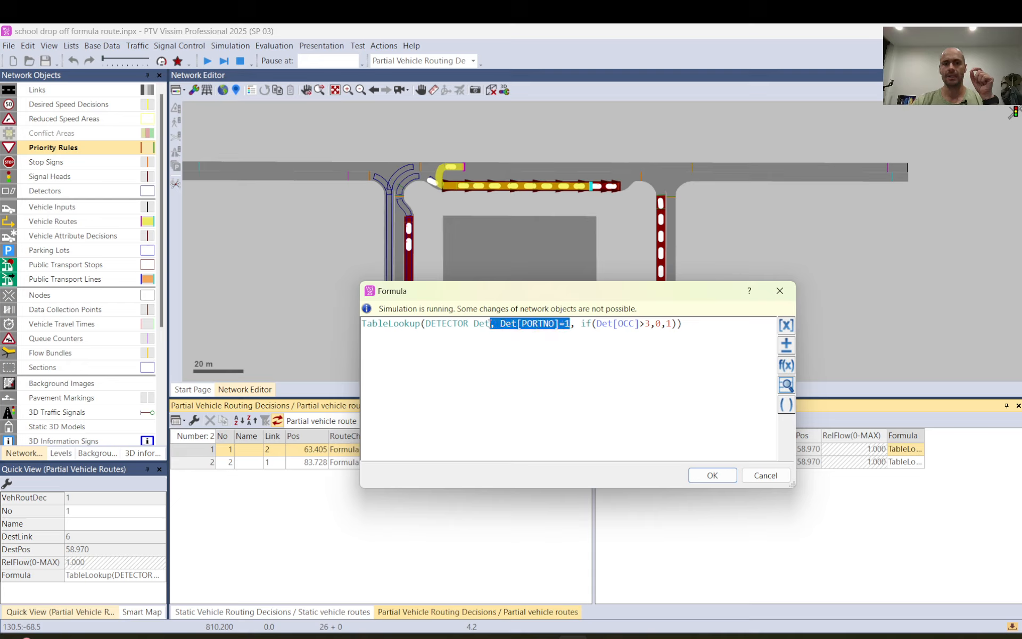
{"action": "left_click", "coordinate": [502, 324]}
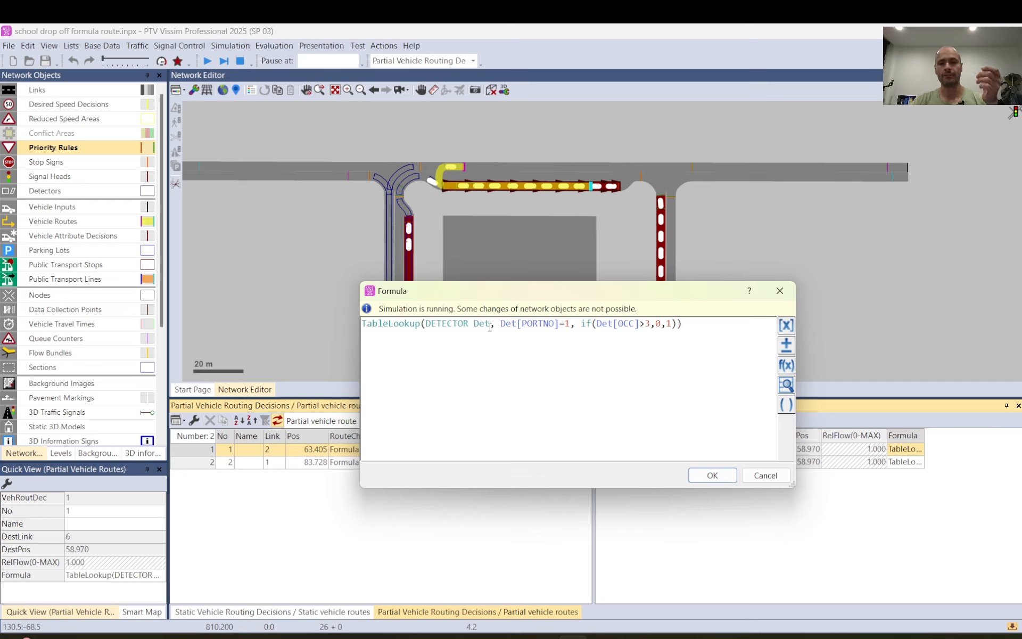
{"action": "left_click_drag", "start_coordinate": [490, 324], "coordinate": [426, 325]}
{"action": "left_click_drag", "start_coordinate": [490, 324], "coordinate": [517, 325]}
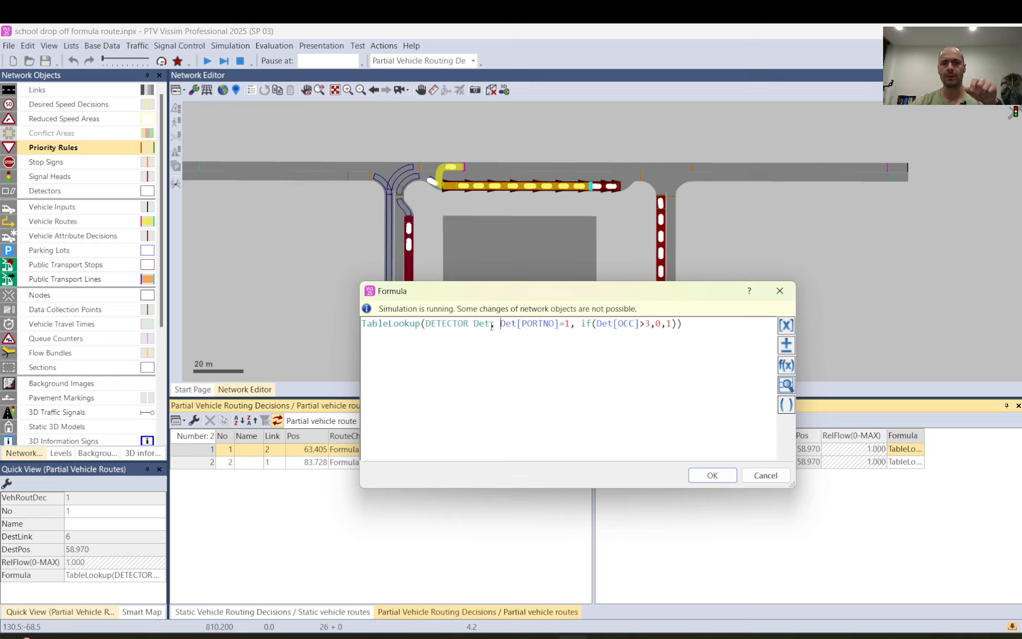
{"action": "left_click_drag", "start_coordinate": [490, 323], "coordinate": [425, 324]}
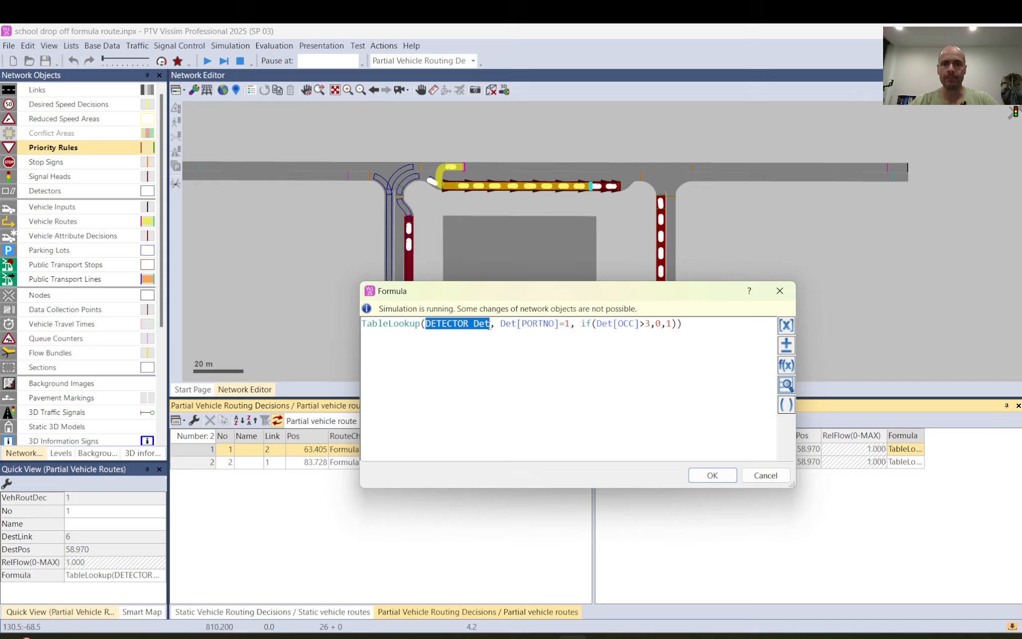
{"action": "left_click_drag", "start_coordinate": [502, 324], "coordinate": [579, 324]}
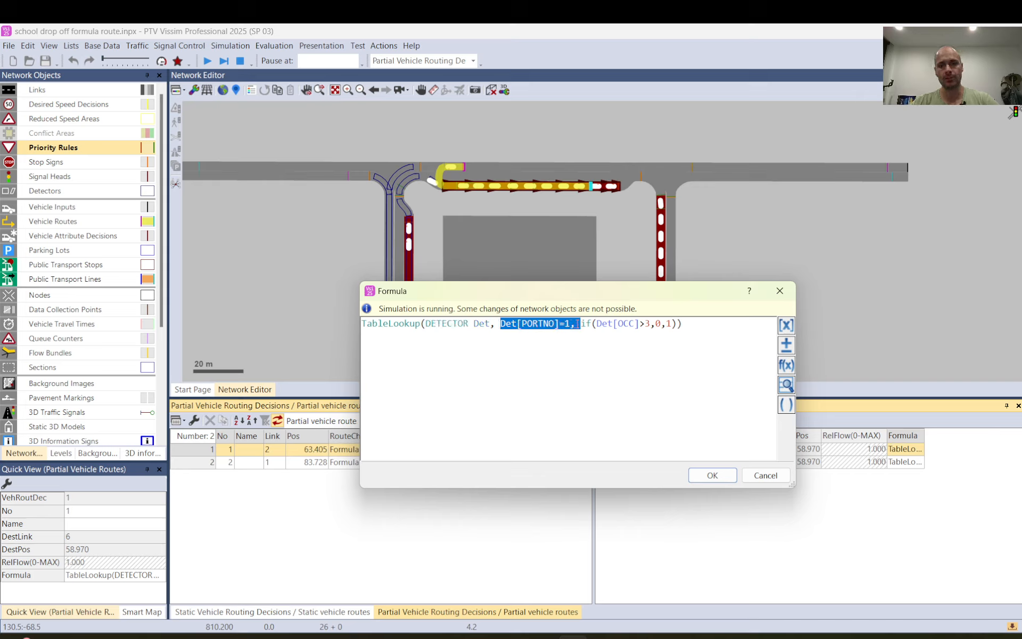
{"action": "left_click", "coordinate": [568, 323]}
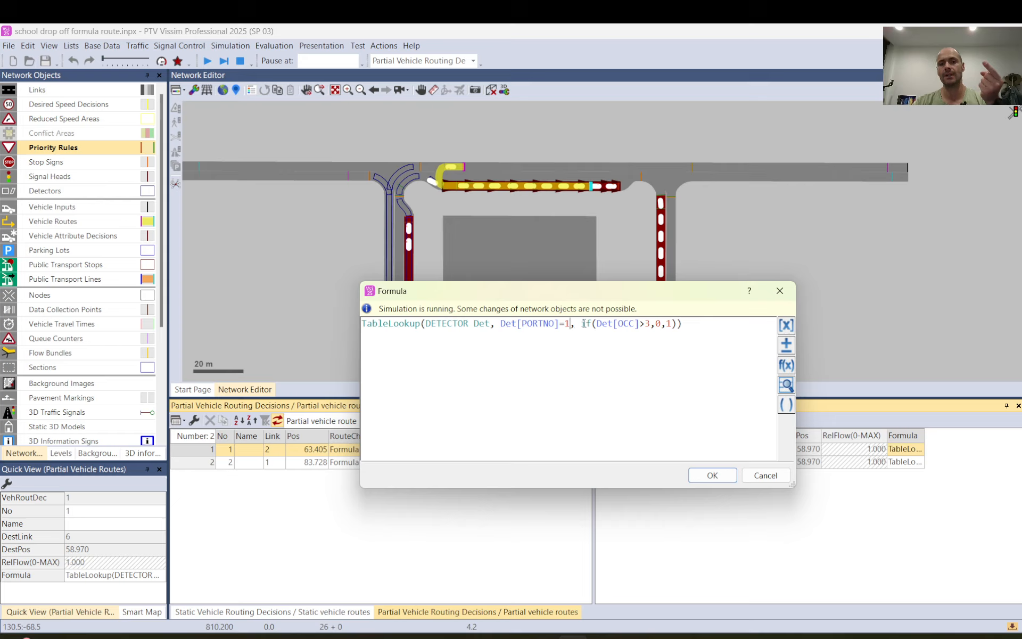
- Examine the complete if expression that forms the third argument of the TableLookup formula
{"action": "left_click_drag", "start_coordinate": [580, 323], "coordinate": [675, 325]}
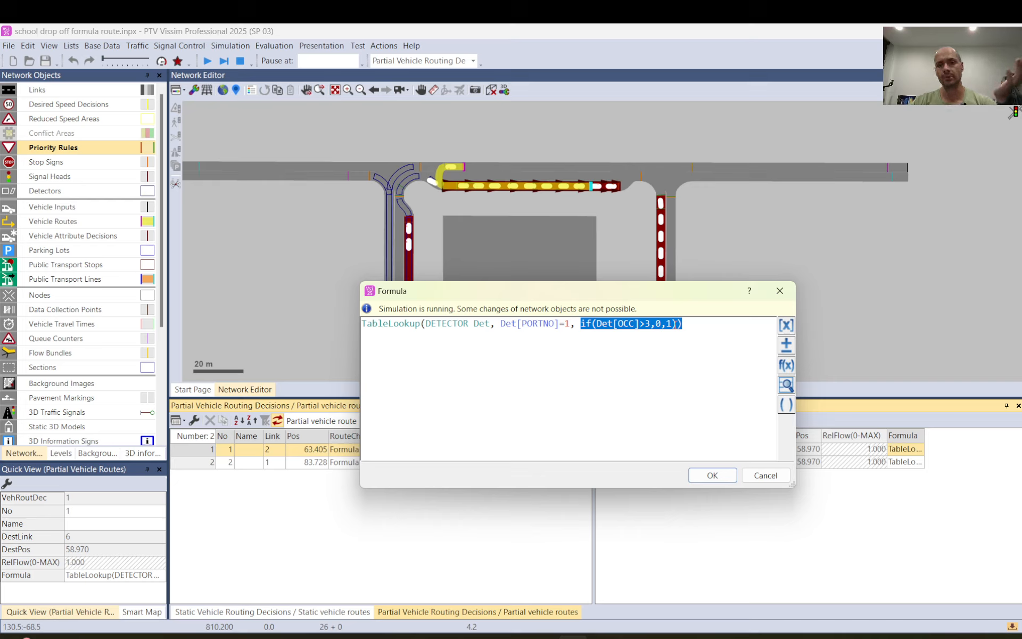
{"action": "left_click_drag", "start_coordinate": [671, 324], "coordinate": [594, 325]}
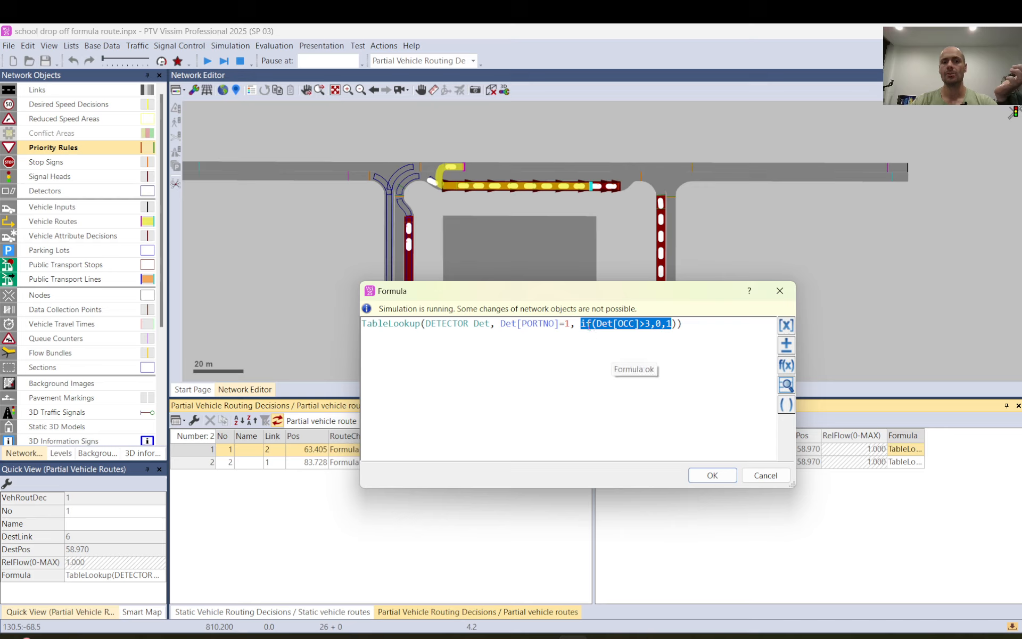
{"action": "left_click_drag", "start_coordinate": [580, 323], "coordinate": [675, 323]}
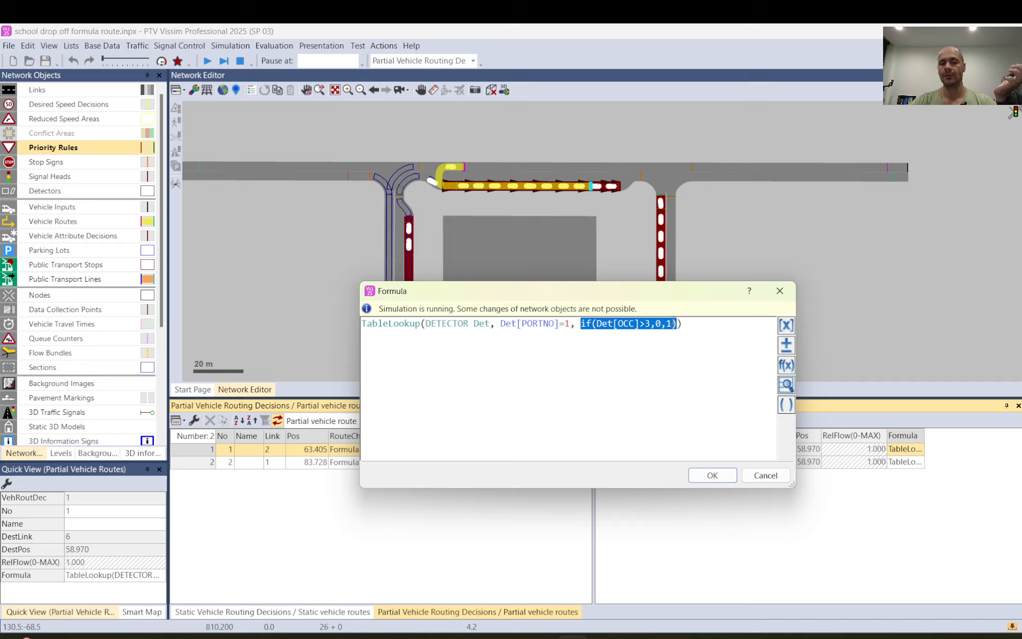
- Highlight the Det[PORTNO]=1 filter to examine which detector the formula looks up
{"action": "left_click", "coordinate": [600, 325]}
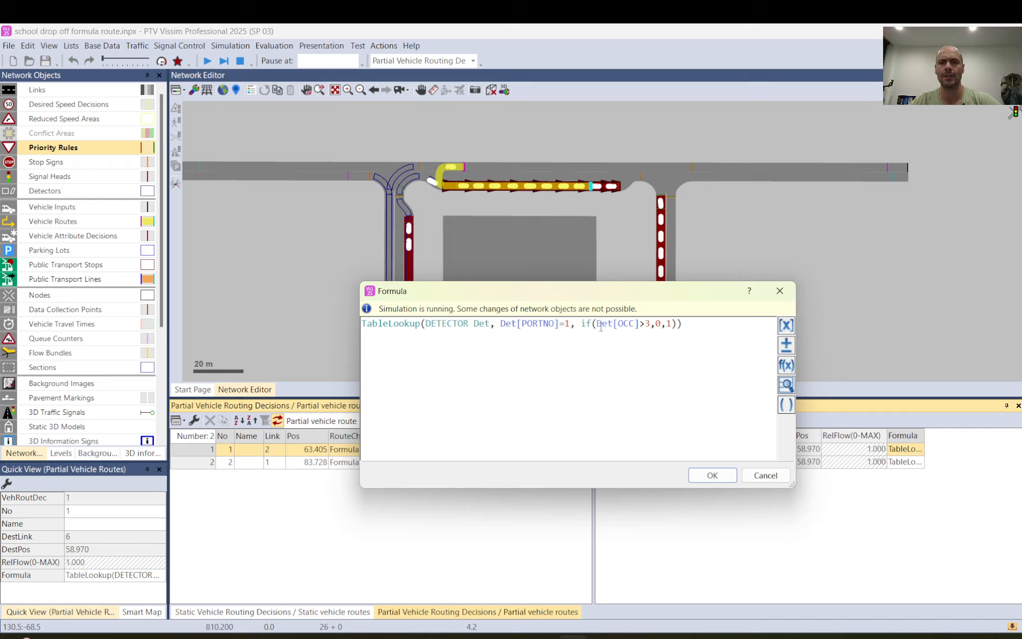
{"action": "key", "text": "Left"}
{"action": "key", "text": "Left"}
{"action": "key", "text": "Left"}
{"action": "key", "text": "Left"}
{"action": "key", "text": "Left"}
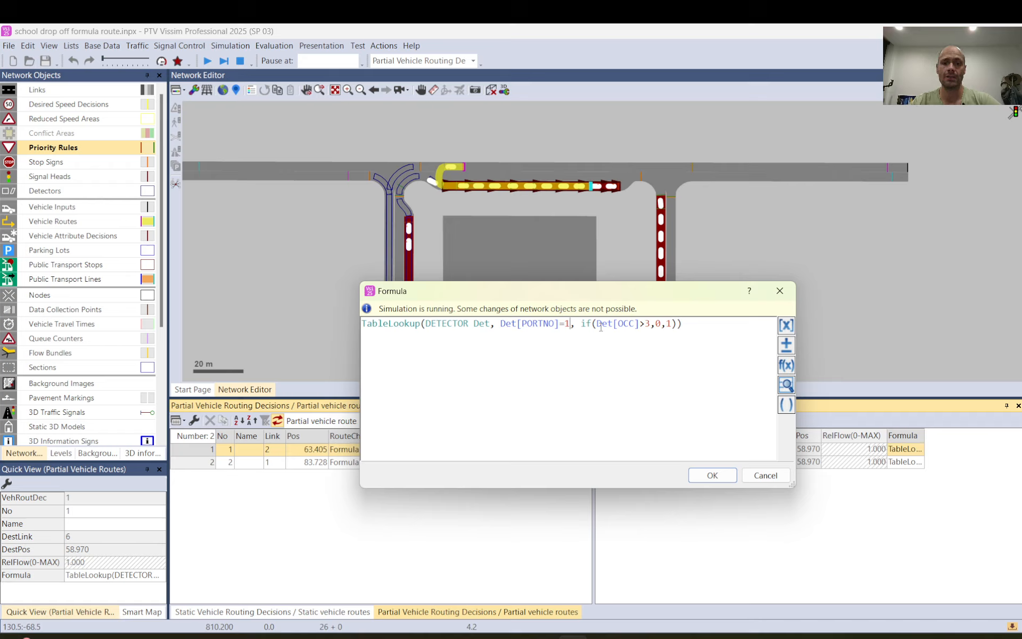
{"action": "key", "text": "shift+Left"}
{"action": "key", "text": "shift+Left"}
{"action": "key", "text": "shift+Left"}
{"action": "key", "text": "shift+Left"}
{"action": "key", "text": "shift+Left"}
{"action": "key", "text": "shift+Left"}
{"action": "key", "text": "shift+Left"}
{"action": "key", "text": "shift+Left"}
{"action": "key", "text": "shift+Left"}
{"action": "key", "text": "shift+Left"}
{"action": "key", "text": "shift+Left"}
{"action": "key", "text": "shift+Left"}
{"action": "key", "text": "shift+Left"}
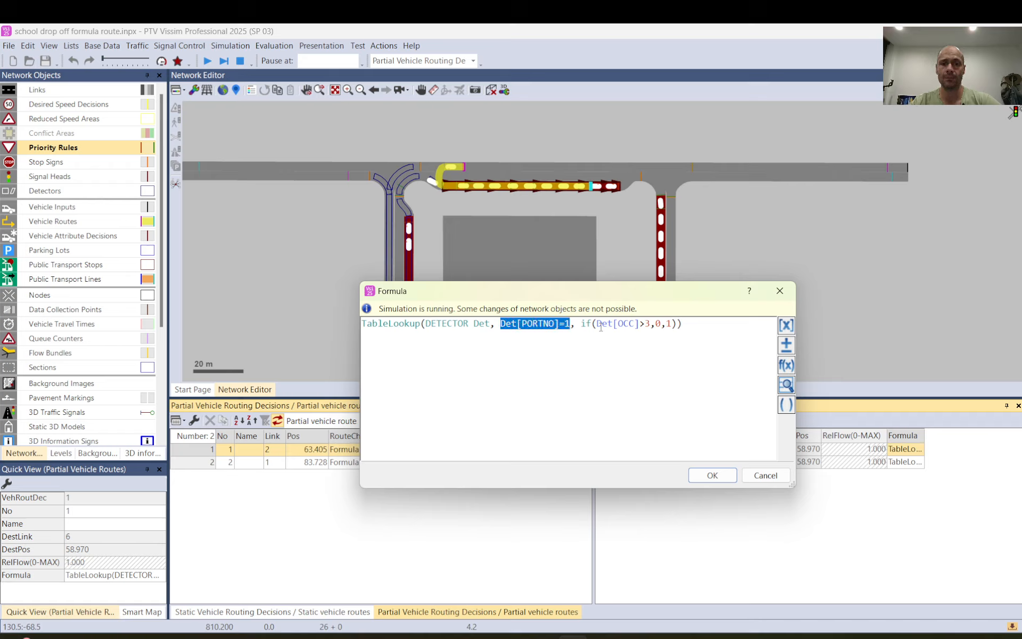
{"action": "key", "text": "Right"}
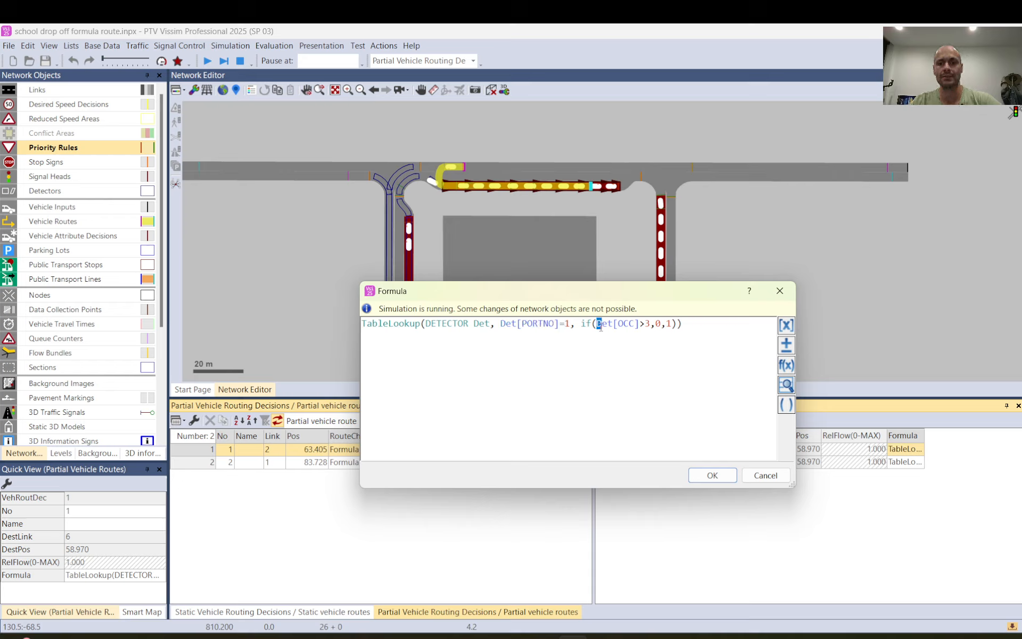
- Highlight the Det[OCC]>3 condition inside the if expression to examine the detector occupancy test
{"action": "double_click", "coordinate": [601, 326]}
{"action": "key", "text": "shift+Right"}
{"action": "key", "text": "shift+Right"}
{"action": "key", "text": "shift+Right"}
{"action": "key", "text": "shift+Right"}
{"action": "key", "text": "shift+Right"}
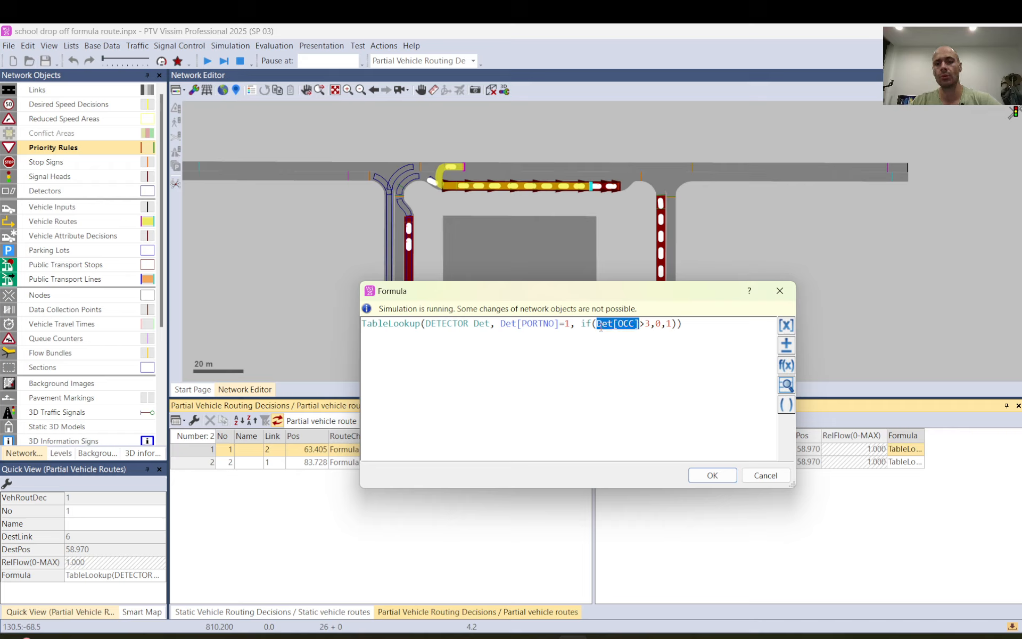
{"action": "key", "text": "shift+Right"}
{"action": "key", "text": "shift+Right"}
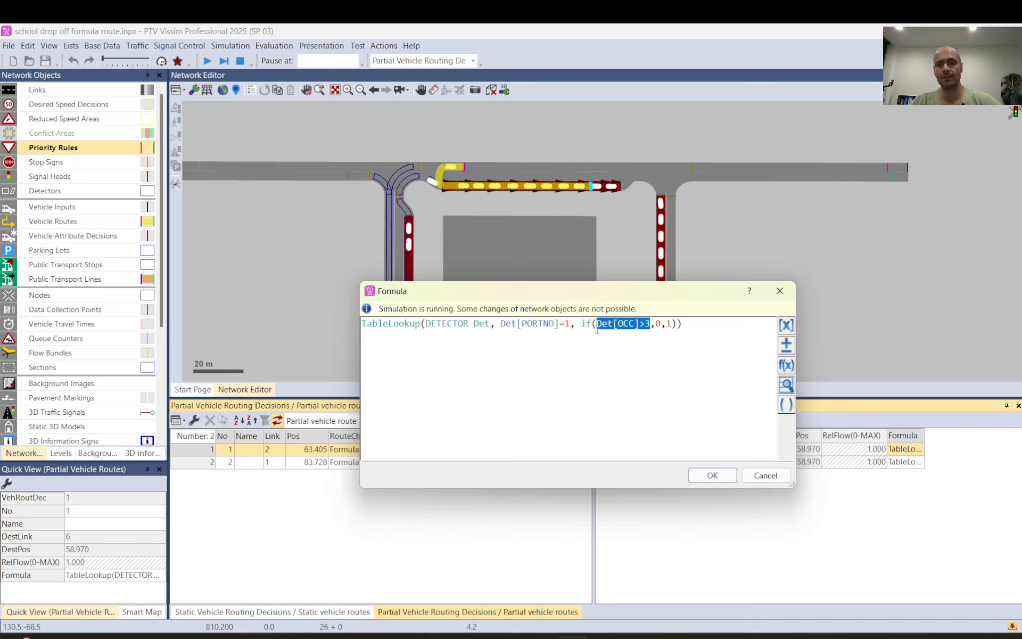
- Examine how the if expression combines its occupancy condition with the return values 0 and 1
{"action": "left_click", "coordinate": [581, 324]}
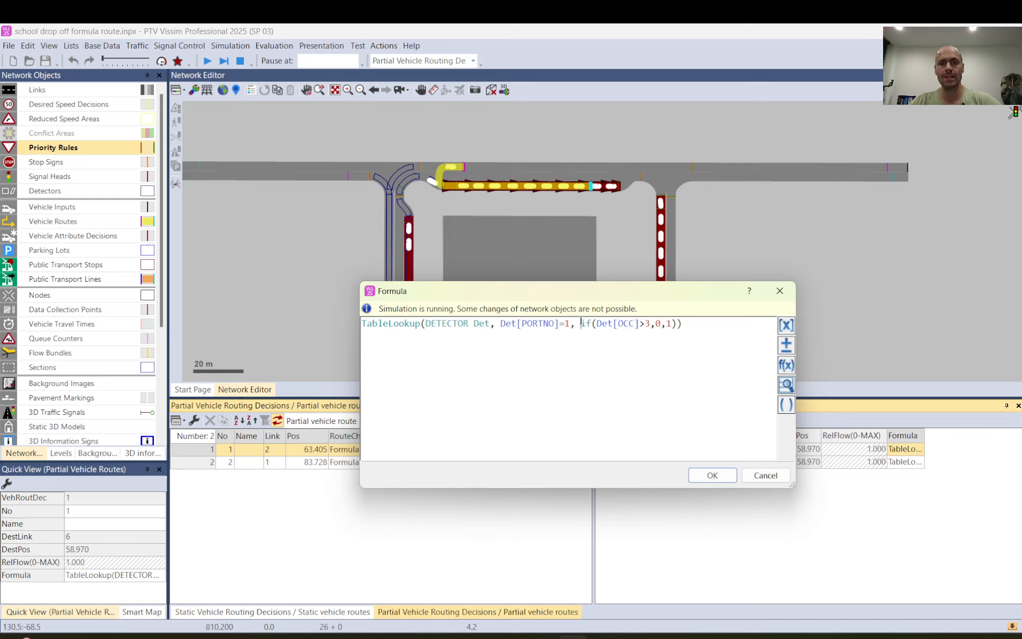
{"action": "left_click_drag", "start_coordinate": [581, 324], "coordinate": [675, 322]}
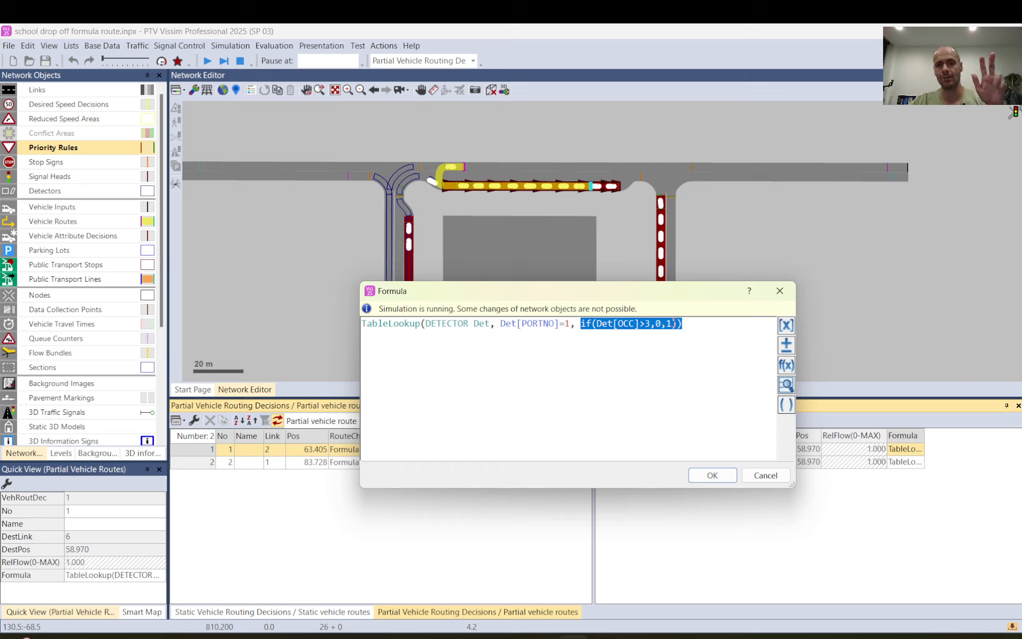
{"action": "left_click", "coordinate": [647, 326]}
{"action": "left_click_drag", "start_coordinate": [647, 326], "coordinate": [615, 324]}
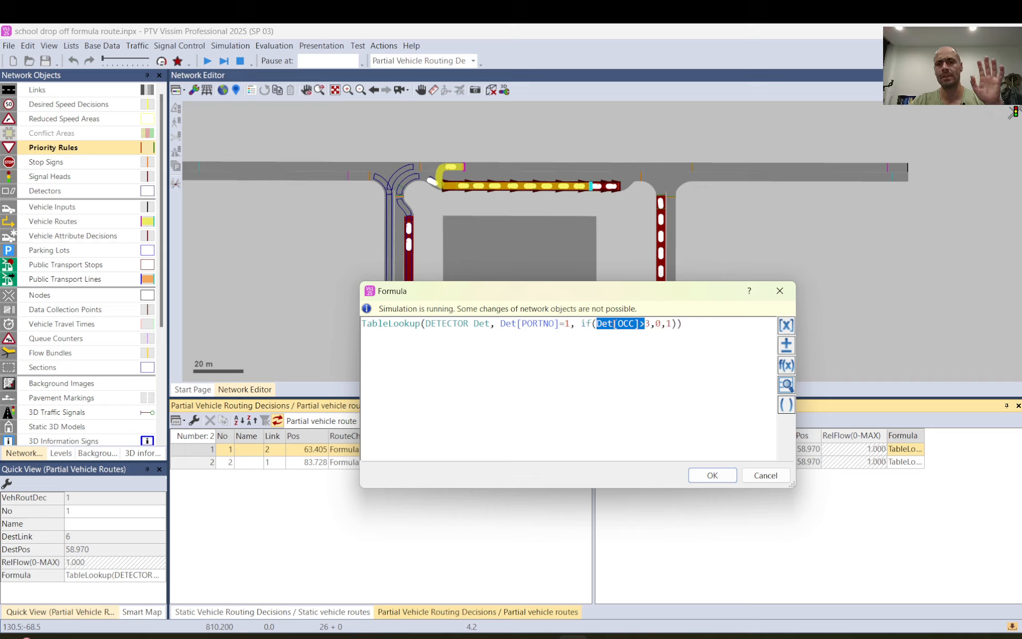
{"action": "left_click", "coordinate": [657, 323]}
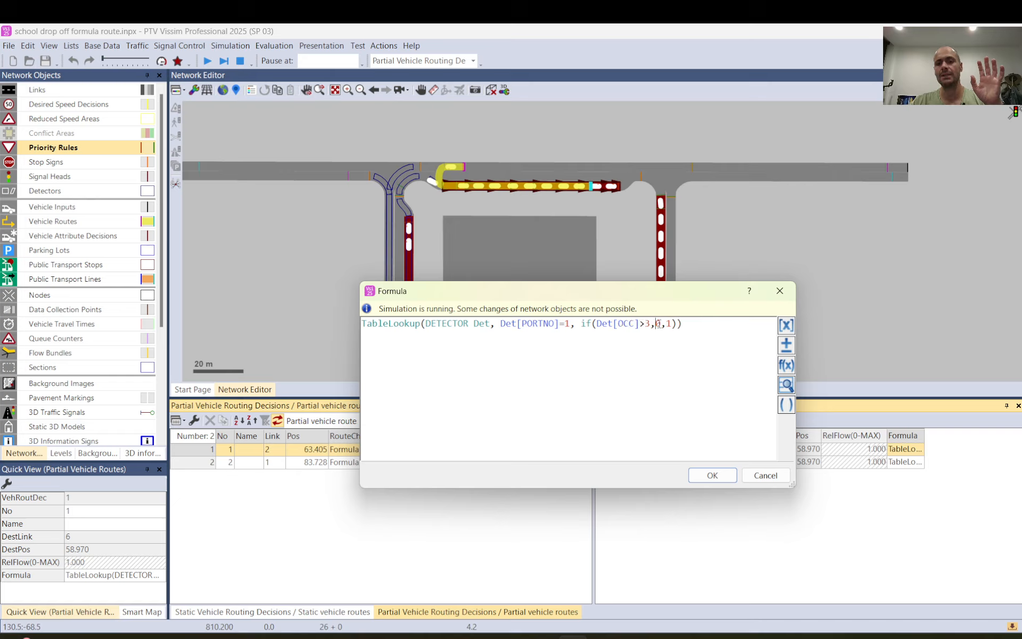
{"action": "double_click", "coordinate": [658, 323]}
{"action": "left_click_drag", "start_coordinate": [579, 323], "coordinate": [672, 322]}
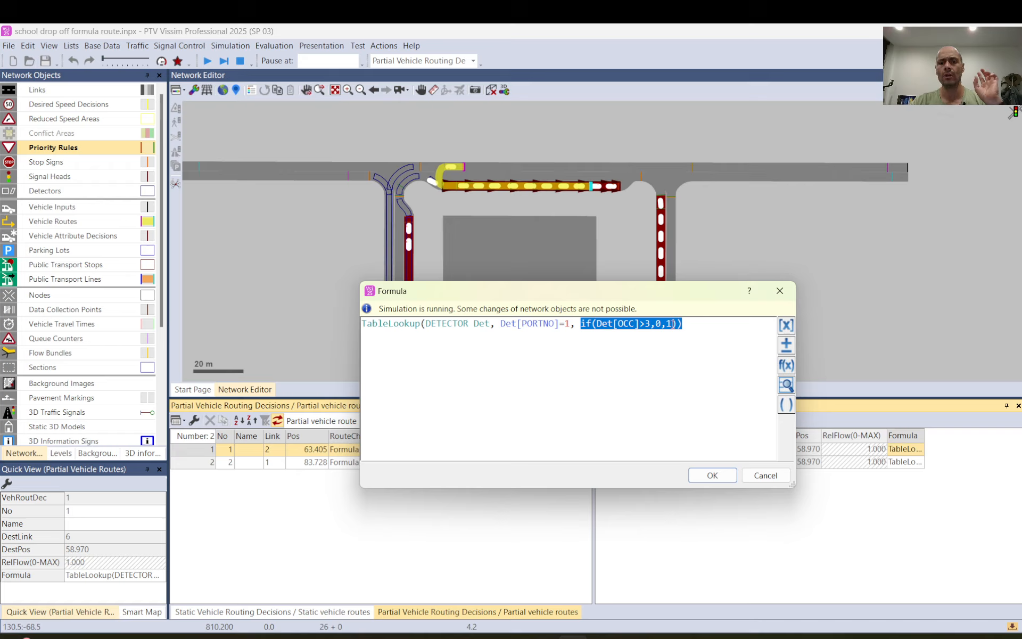
- Highlight the Det[PORTNO]=1 filter, the Det[OCC]>3 condition and the else value 1 to examine how the first route's formula evaluates
{"action": "left_click", "coordinate": [673, 323]}
{"action": "left_click_drag", "start_coordinate": [672, 323], "coordinate": [662, 323]}
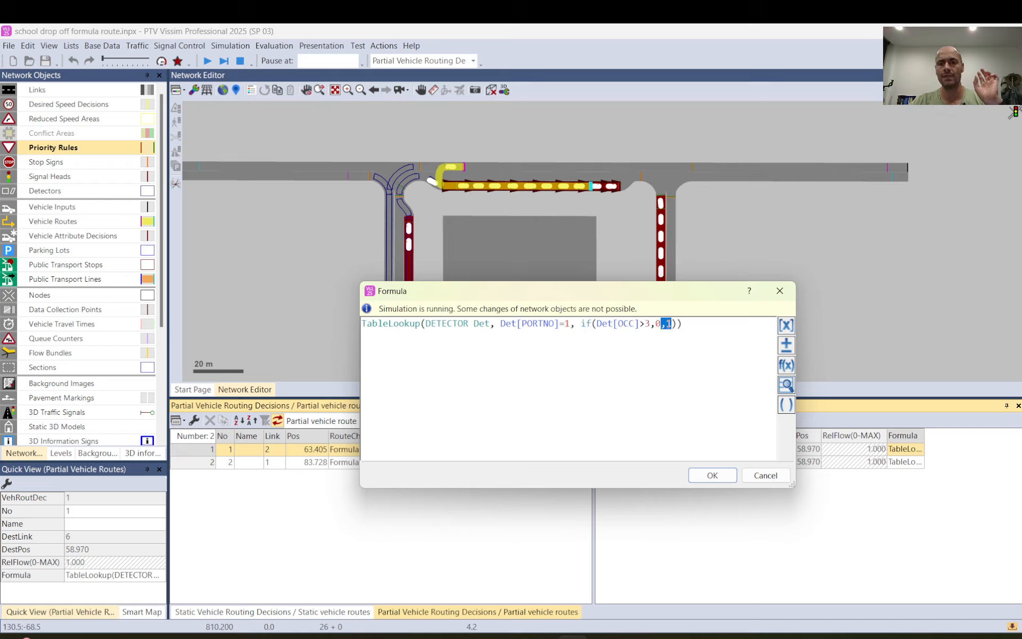
{"action": "left_click", "coordinate": [646, 323]}
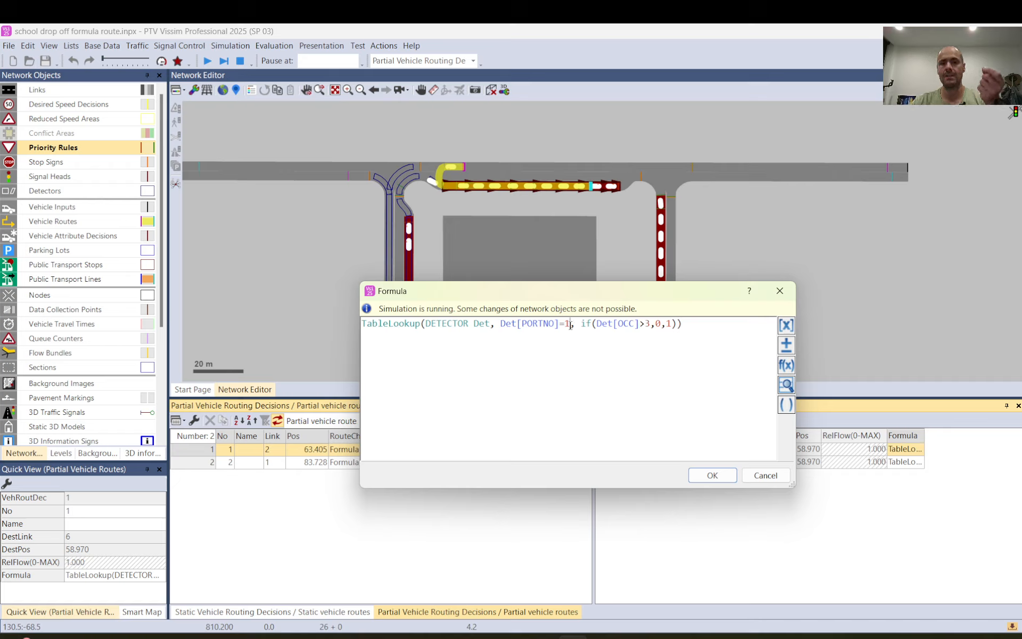
{"action": "left_click_drag", "start_coordinate": [570, 323], "coordinate": [501, 323]}
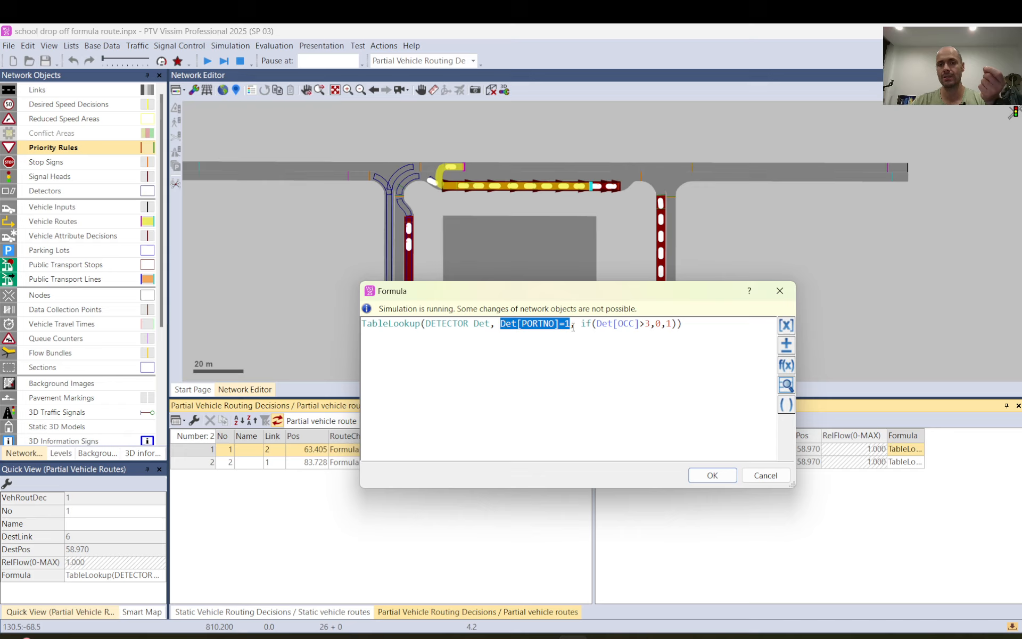
{"action": "left_click_drag", "start_coordinate": [650, 324], "coordinate": [597, 323]}
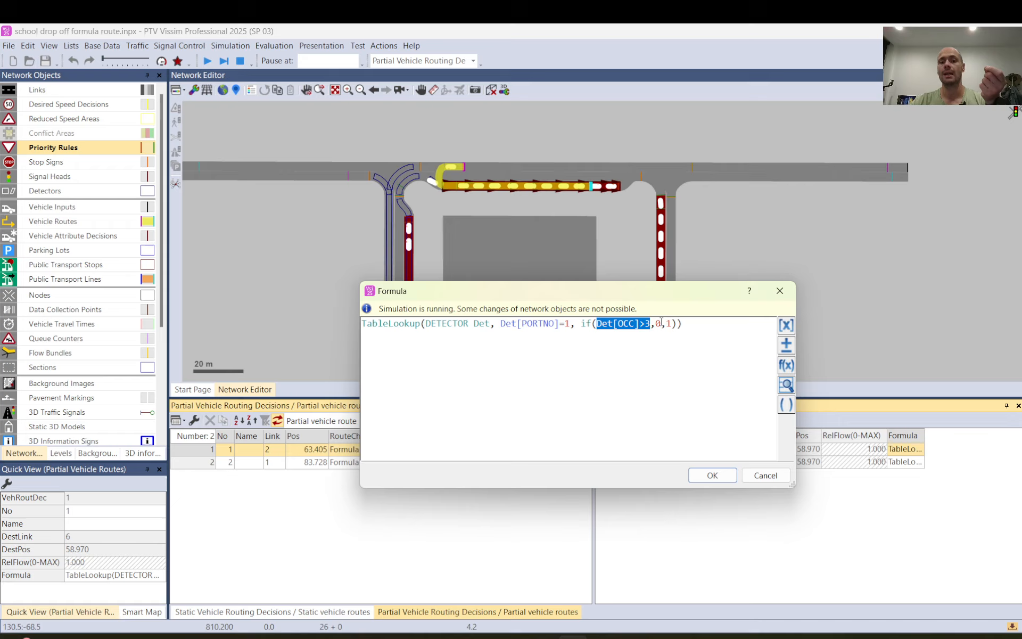
{"action": "mouse_move", "coordinate": [661, 323]}
{"action": "left_mouse_down"}
{"action": "mouse_move", "coordinate": [652, 322]}
{"action": "mouse_move", "coordinate": [671, 323]}
{"action": "mouse_move", "coordinate": [662, 324]}
{"action": "left_mouse_up"}
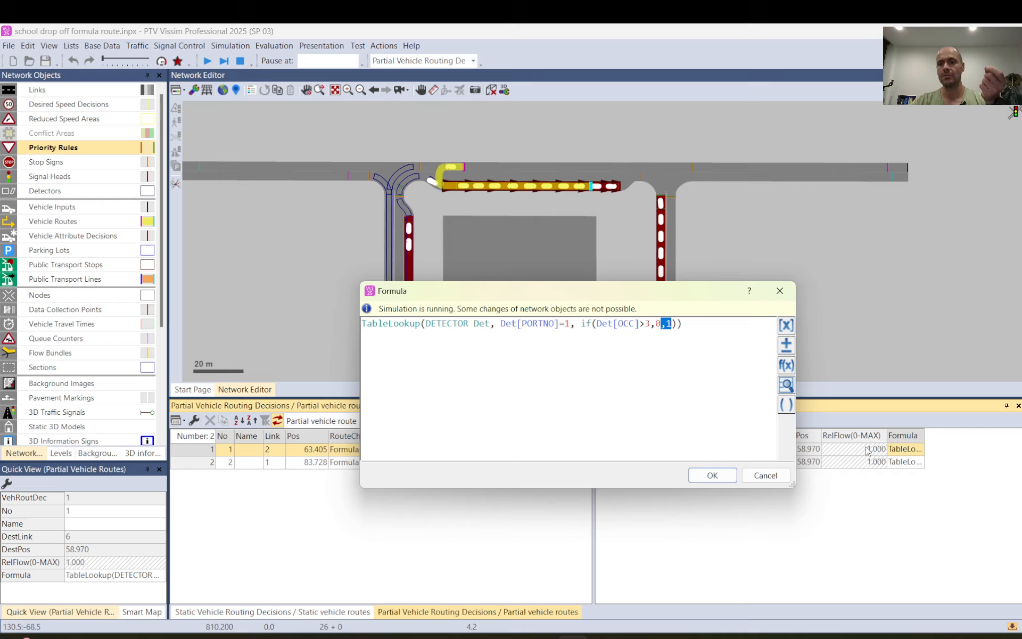
- Highlight the value 0 returned when Det[OCC]>3 is true, and close the first route's formula
{"action": "left_click", "coordinate": [644, 324]}
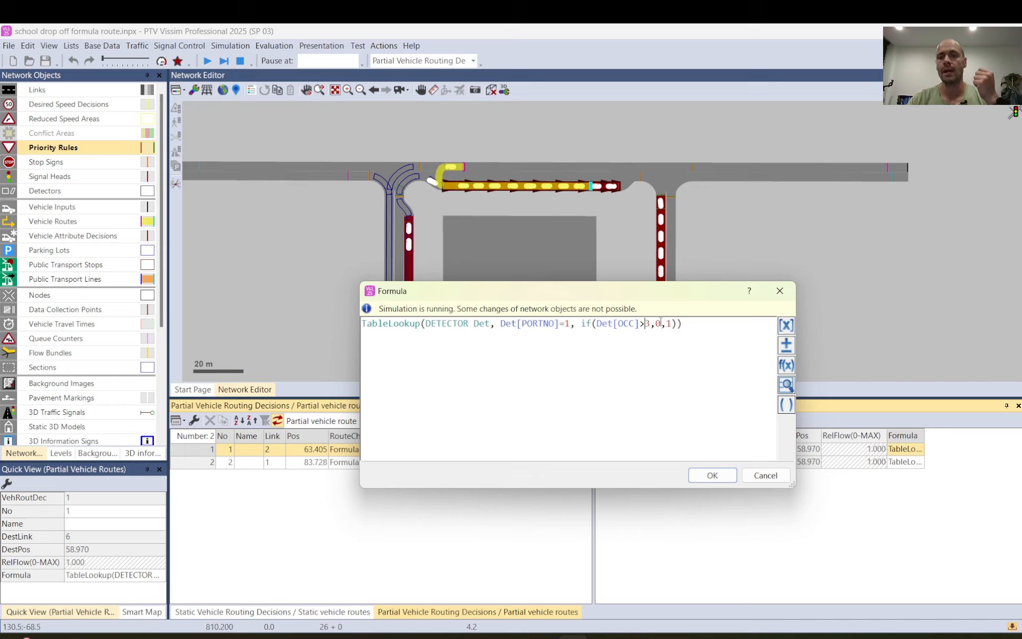
{"action": "left_click_drag", "start_coordinate": [659, 323], "coordinate": [650, 322]}
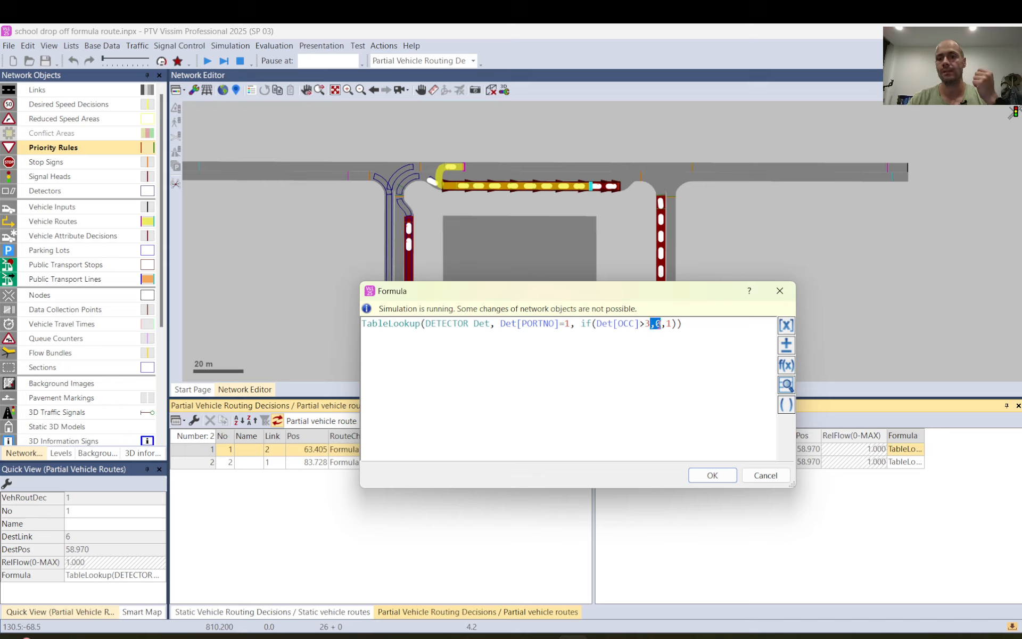
{"action": "left_click", "coordinate": [673, 329]}
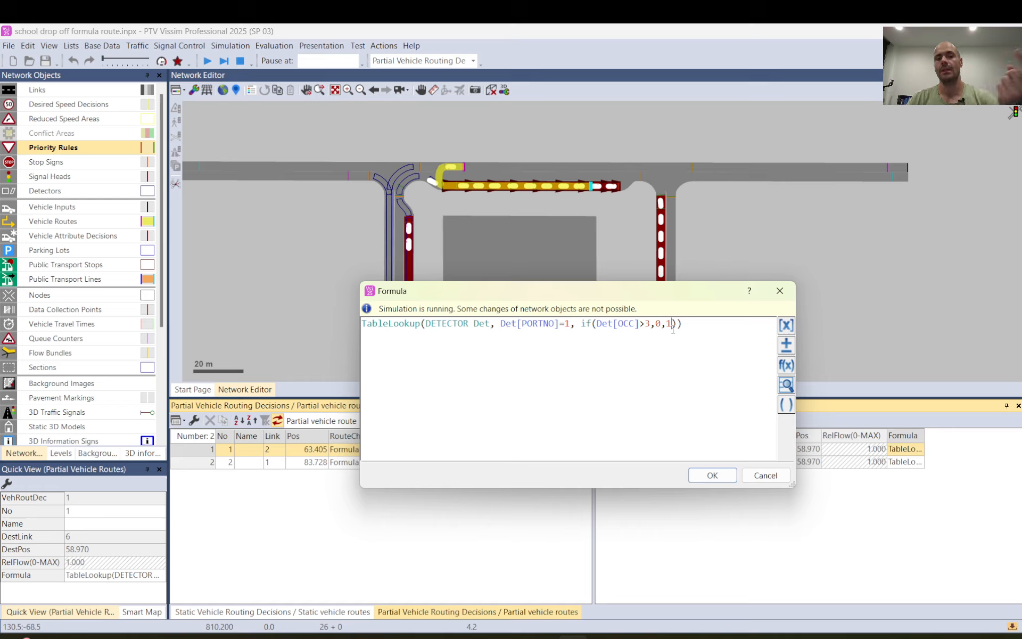
{"action": "left_click", "coordinate": [710, 477]}
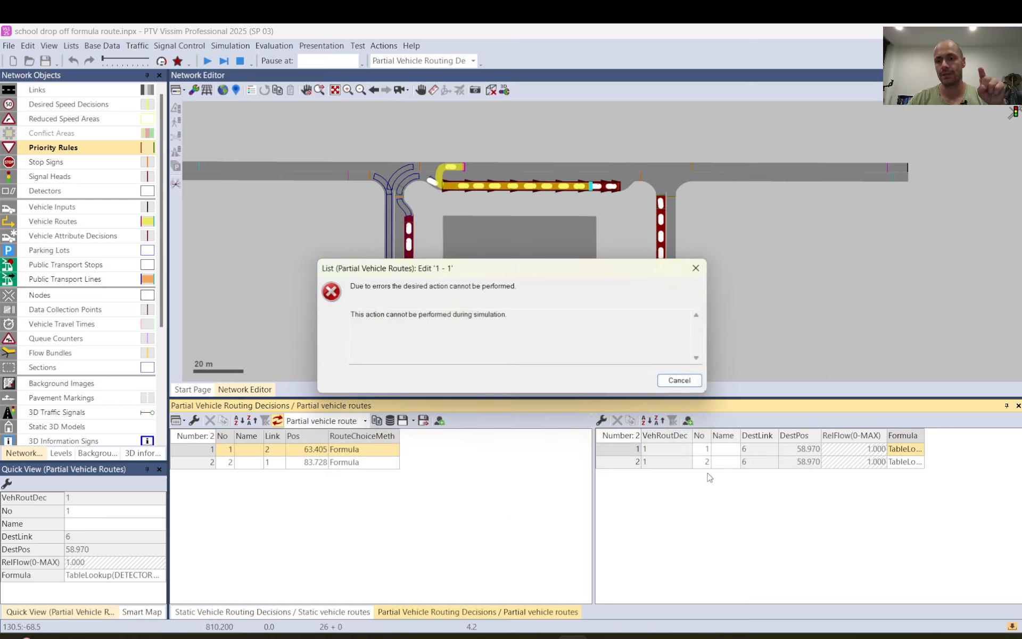
{"action": "left_click", "coordinate": [679, 380]}
- Open the formula of partial route 2 under routing decision 1 and examine its Det[OCC]>3 condition with return values 1 and 0
{"action": "left_click", "coordinate": [905, 460]}
{"action": "left_click", "coordinate": [922, 462]}
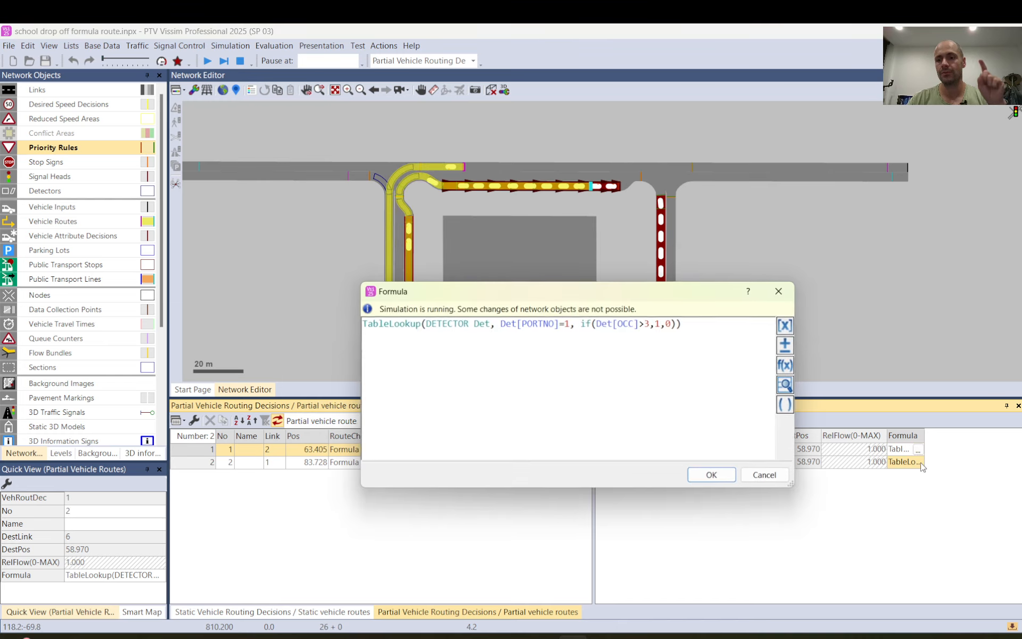
{"action": "mouse_move", "coordinate": [661, 323]}
{"action": "left_mouse_down"}
{"action": "mouse_move", "coordinate": [672, 323]}
{"action": "mouse_move", "coordinate": [657, 322]}
{"action": "left_mouse_up"}
{"action": "left_click", "coordinate": [657, 323]}
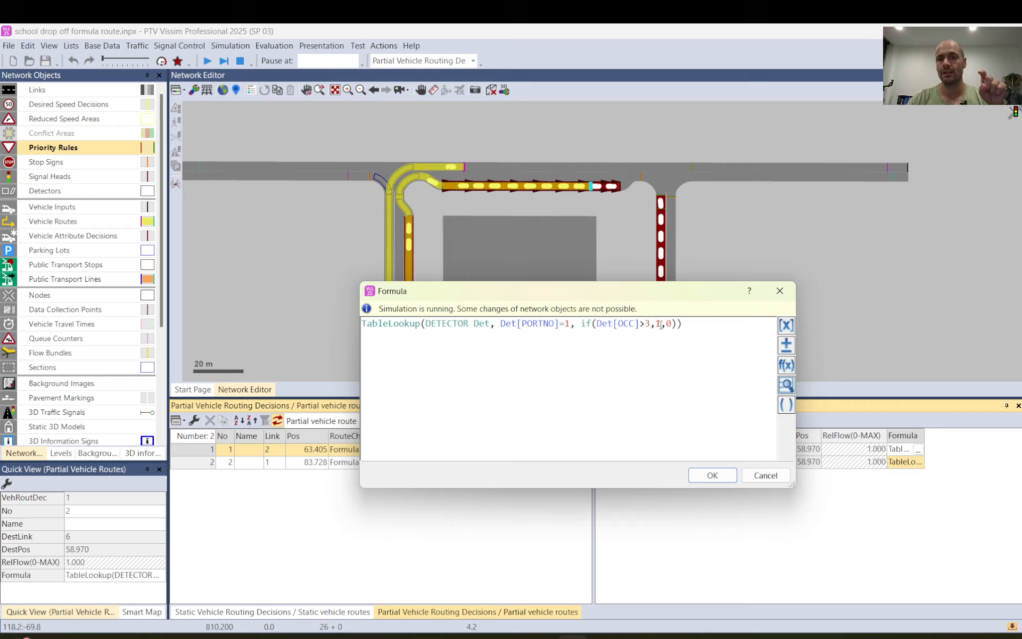
{"action": "left_click_drag", "start_coordinate": [650, 323], "coordinate": [610, 325]}
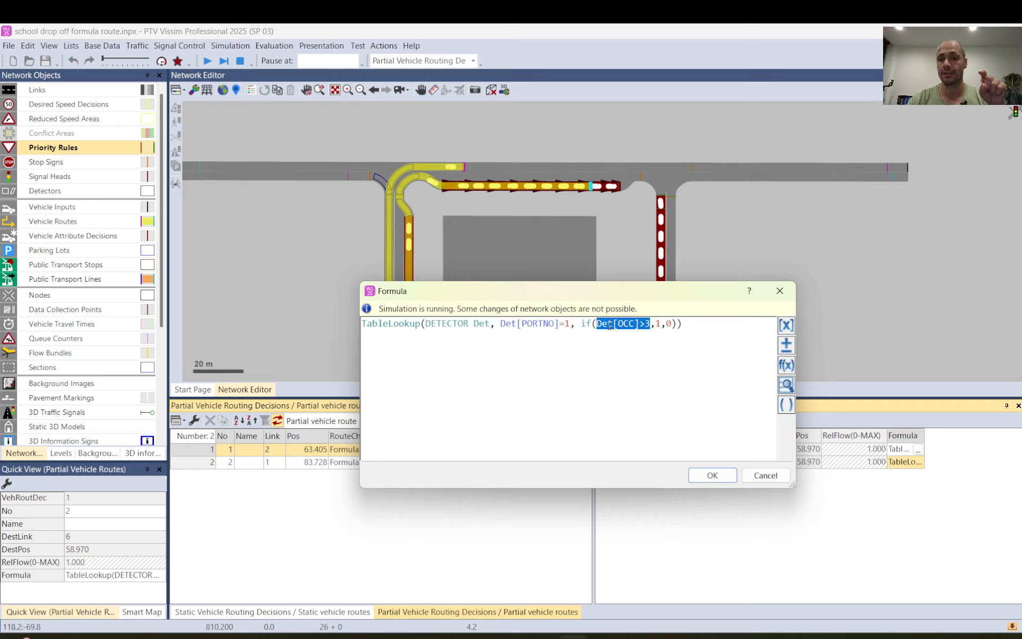
{"action": "double_click", "coordinate": [666, 323]}
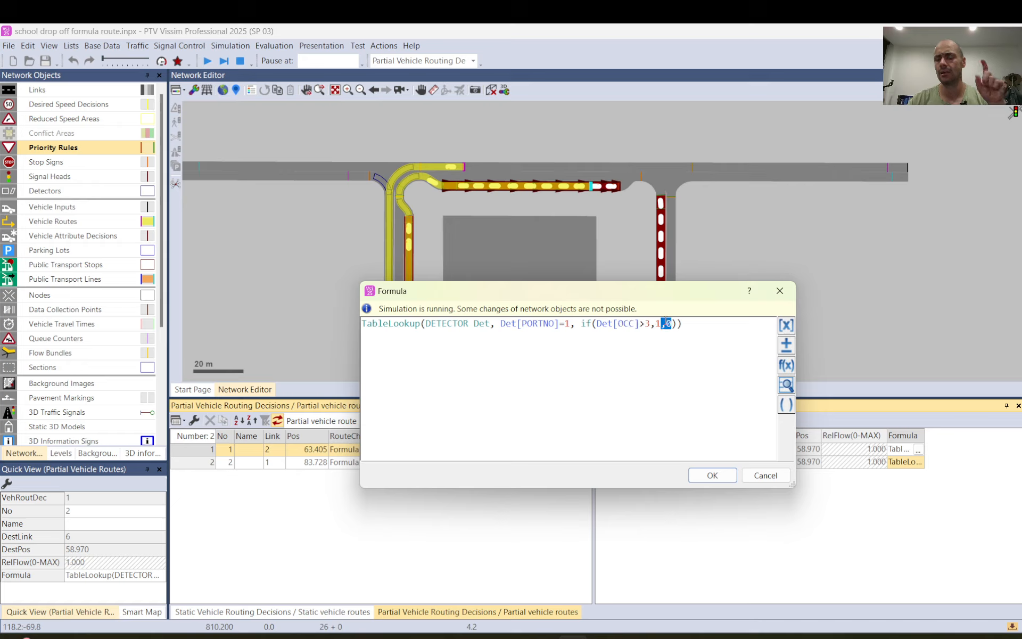
{"action": "triple_click", "coordinate": [685, 323]}
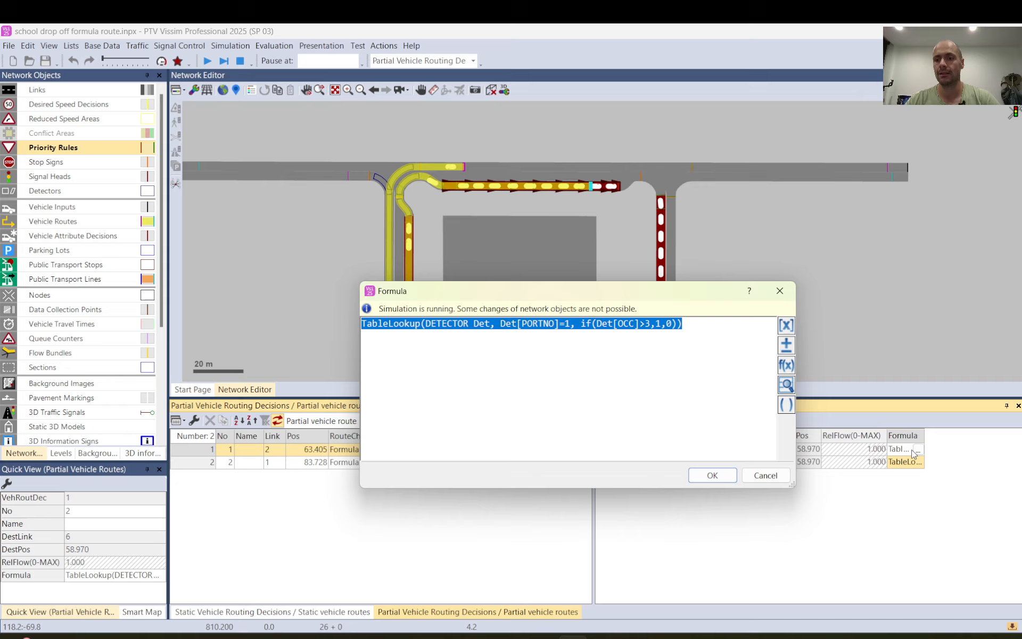
- Highlight the if(Det[OCC]>3,1,0) expression in the second route's formula, and close the formula without changes
{"action": "left_click", "coordinate": [662, 323]}
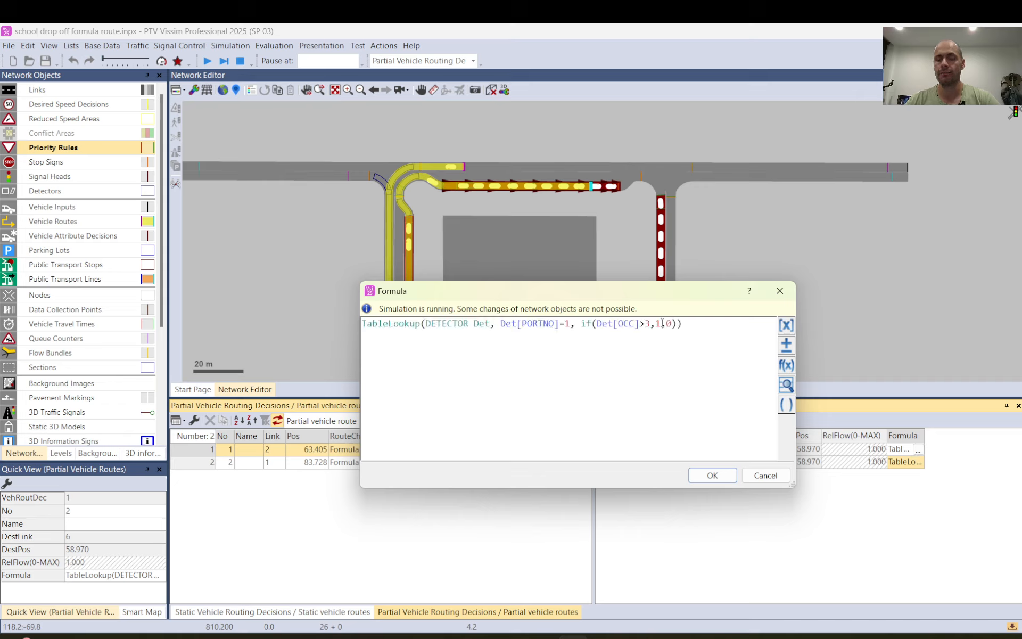
{"action": "left_click_drag", "start_coordinate": [581, 323], "coordinate": [669, 323]}
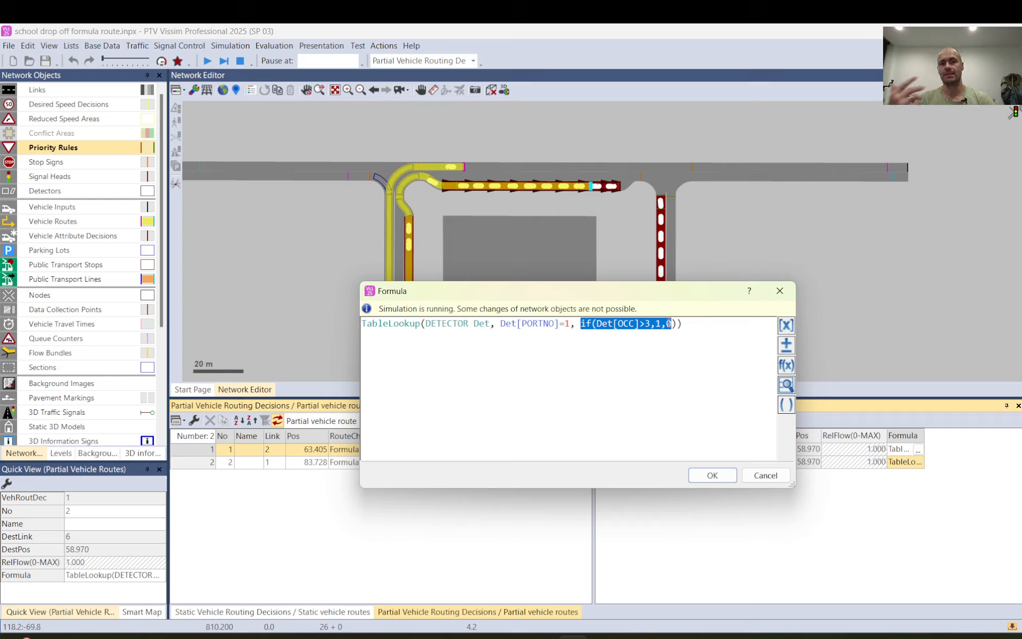
{"action": "left_click", "coordinate": [779, 291]}
- Locate partial routing decisions 2 and 1 in the network, and display both partial routes of decision 1
{"action": "left_click", "coordinate": [357, 463]}
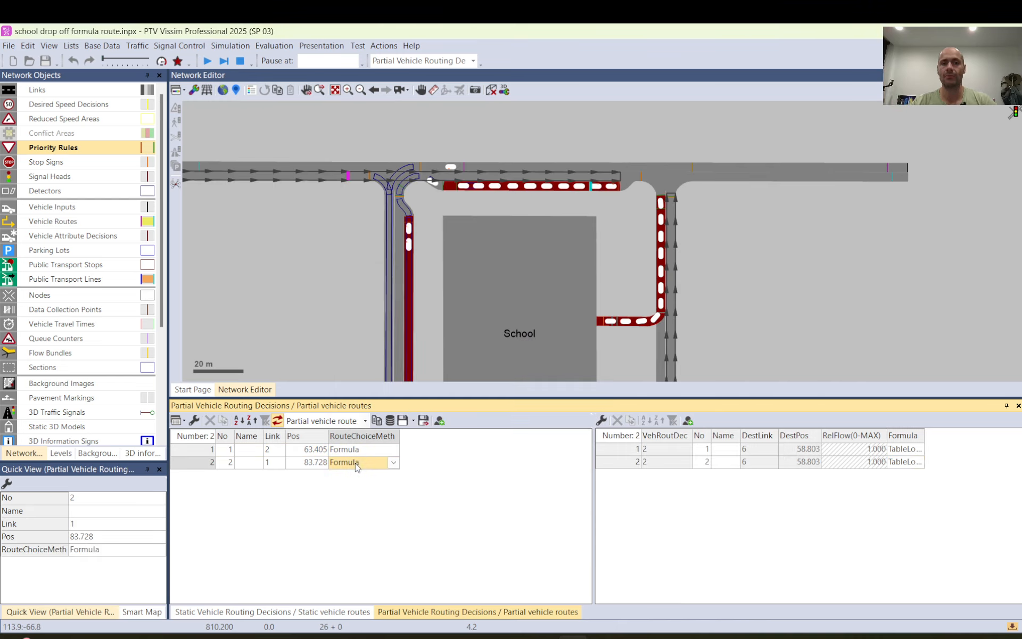
{"action": "left_click", "coordinate": [348, 174]}
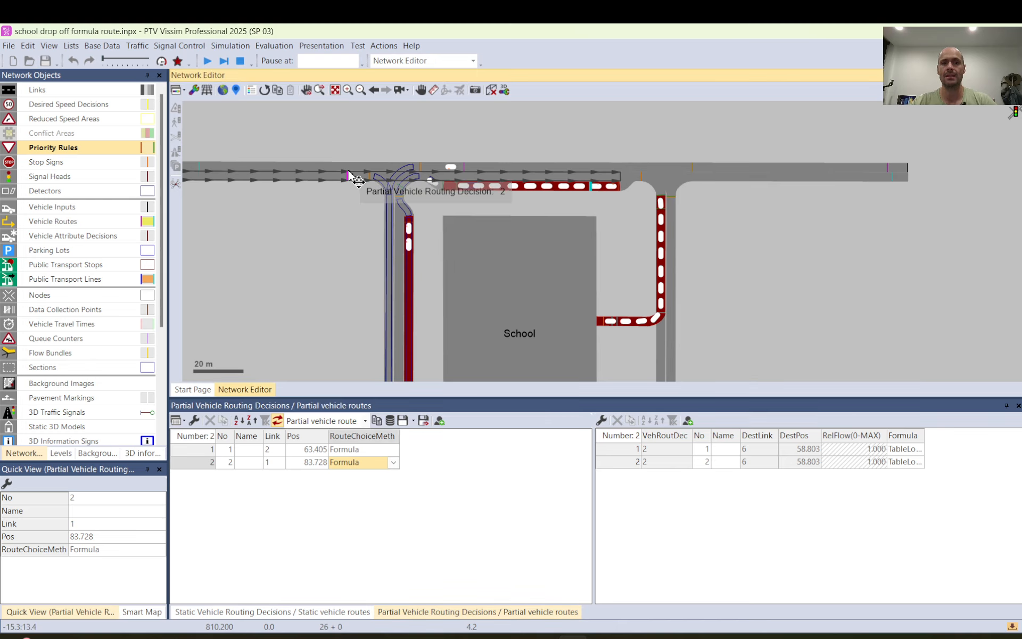
{"action": "left_click", "coordinate": [463, 168]}
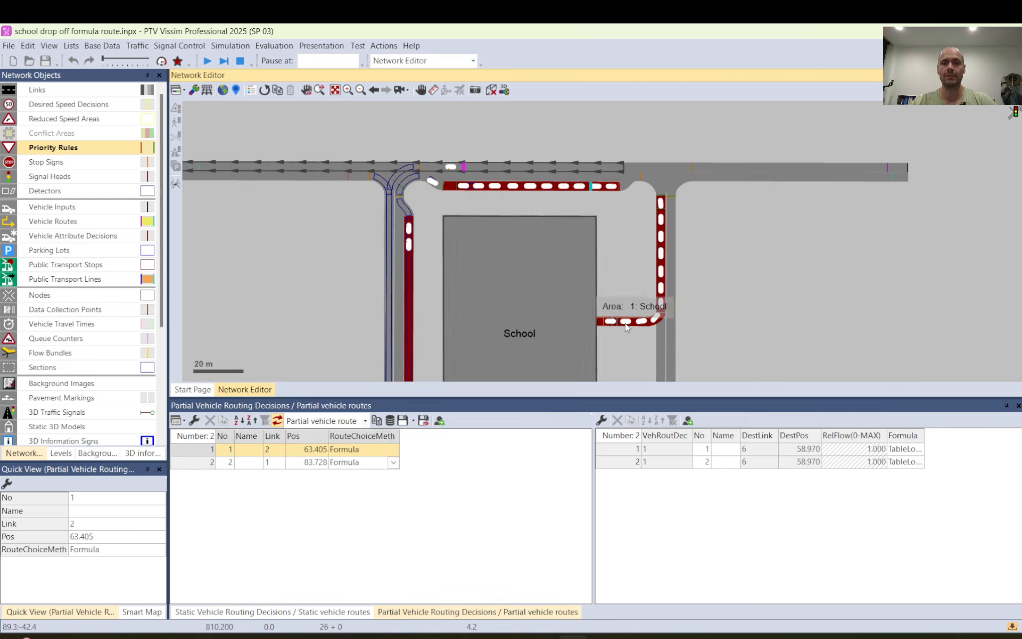
{"action": "left_click", "coordinate": [620, 448]}
{"action": "left_click", "coordinate": [623, 463]}
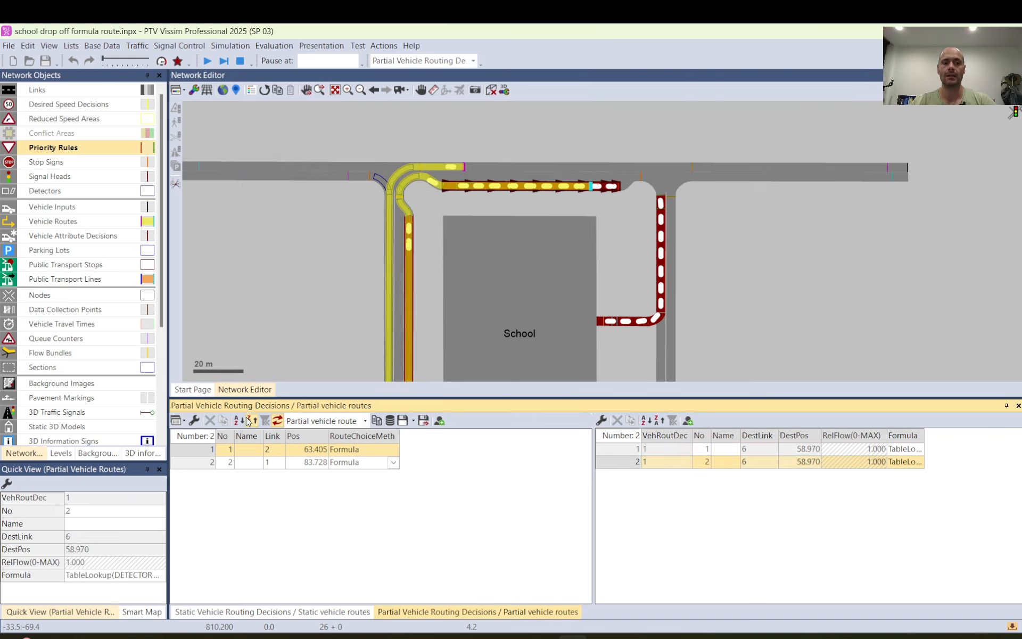
- Display partial routes 1 and 2 of routing decision 2 in the network to compare their paths
{"action": "left_click", "coordinate": [199, 462]}
{"action": "left_click", "coordinate": [613, 449]}
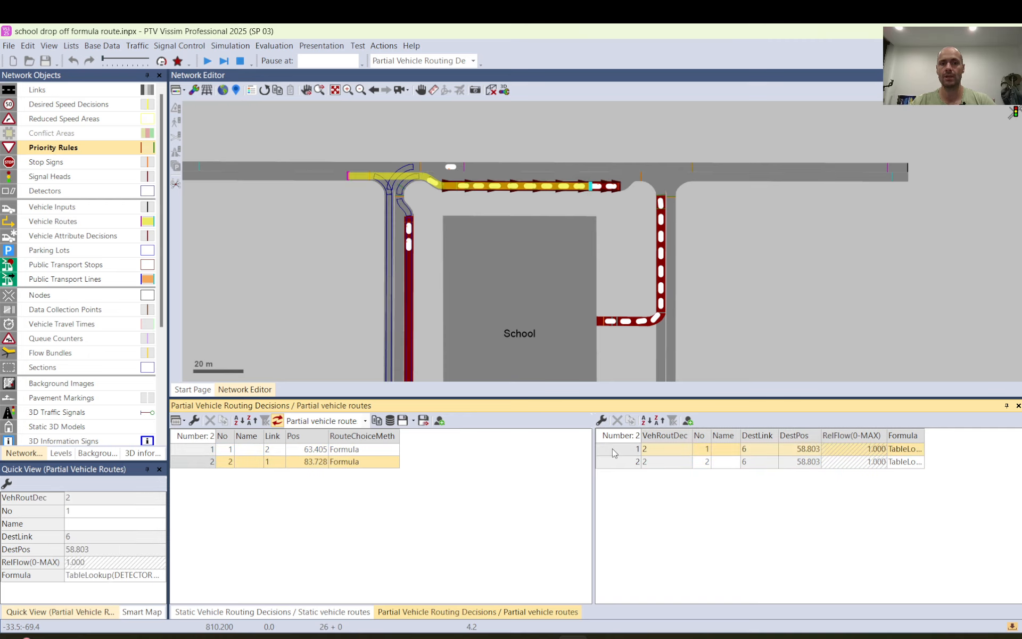
{"action": "left_click", "coordinate": [620, 462]}
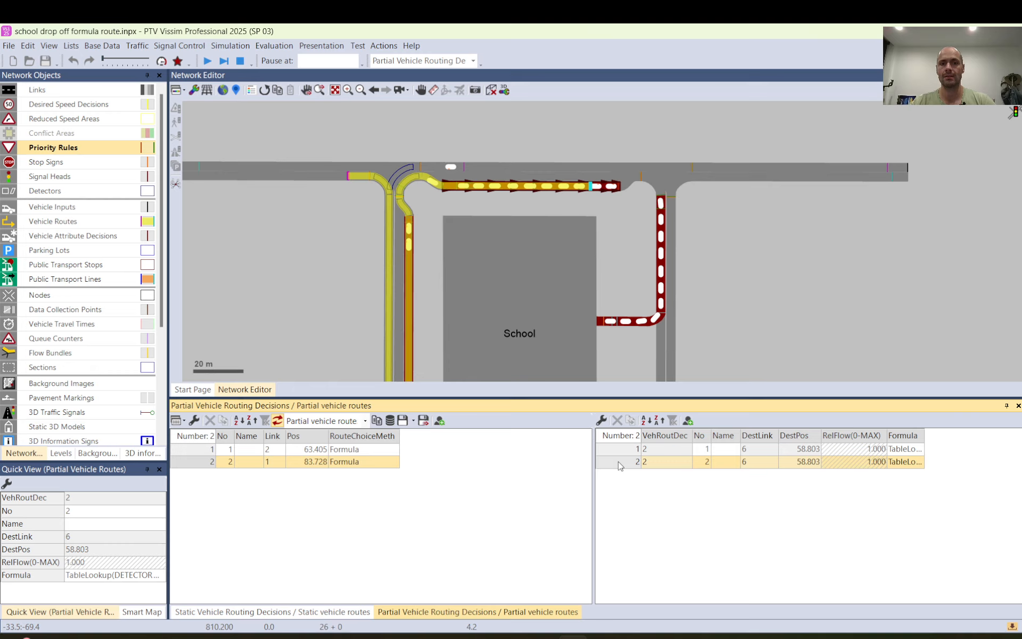
- Open the formulas of partial routes 1 and 2 under routing decision 2 to compare their return values, closing each without changes
{"action": "left_click", "coordinate": [904, 449]}
{"action": "left_click", "coordinate": [918, 449]}
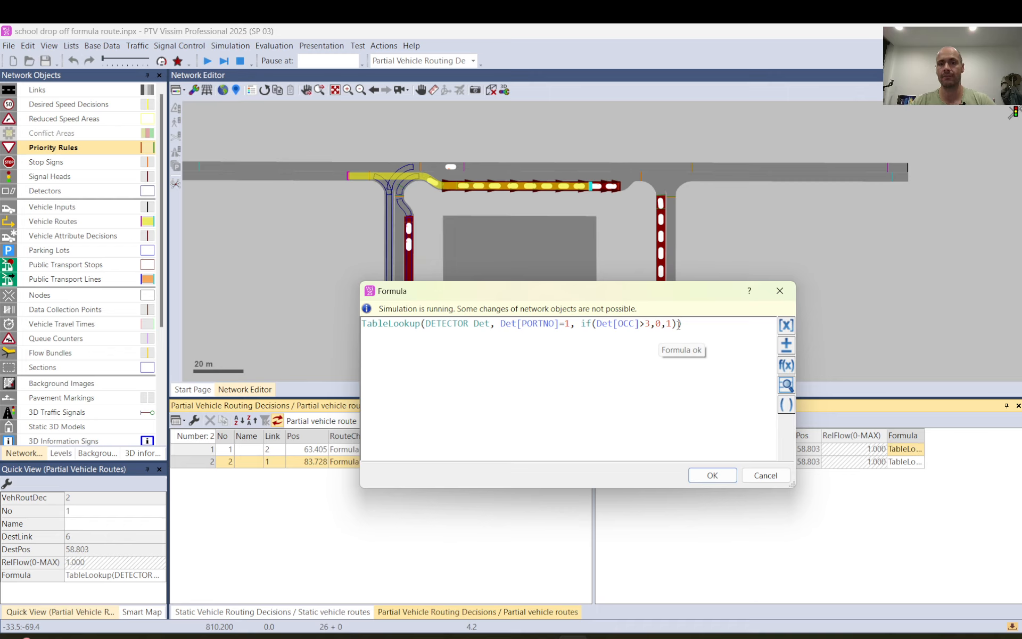
{"action": "left_click", "coordinate": [765, 475]}
{"action": "left_click", "coordinate": [904, 461]}
{"action": "left_click", "coordinate": [917, 462]}
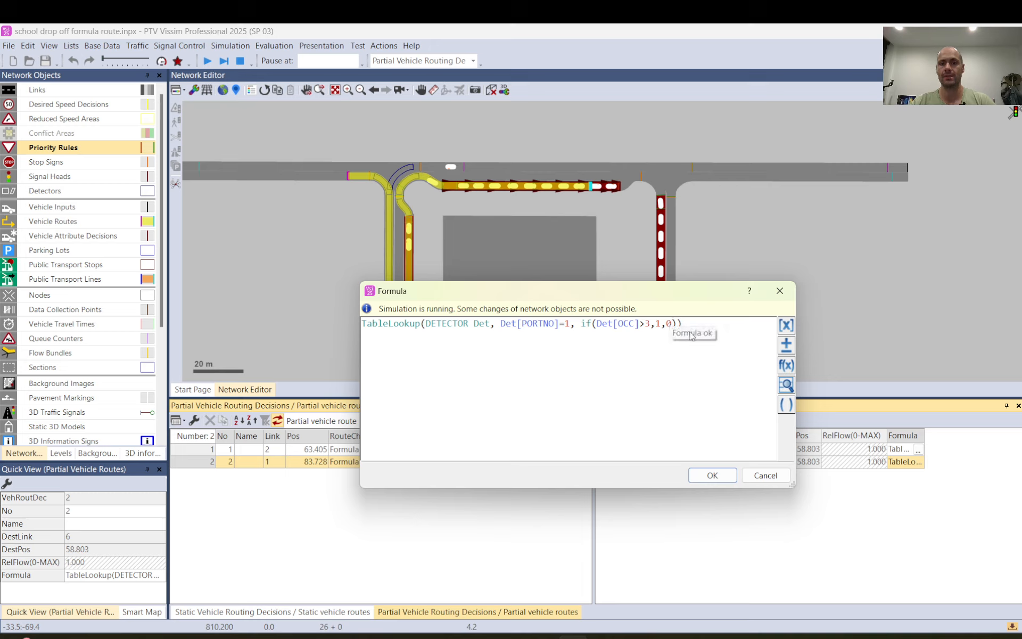
{"action": "left_click", "coordinate": [772, 478]}
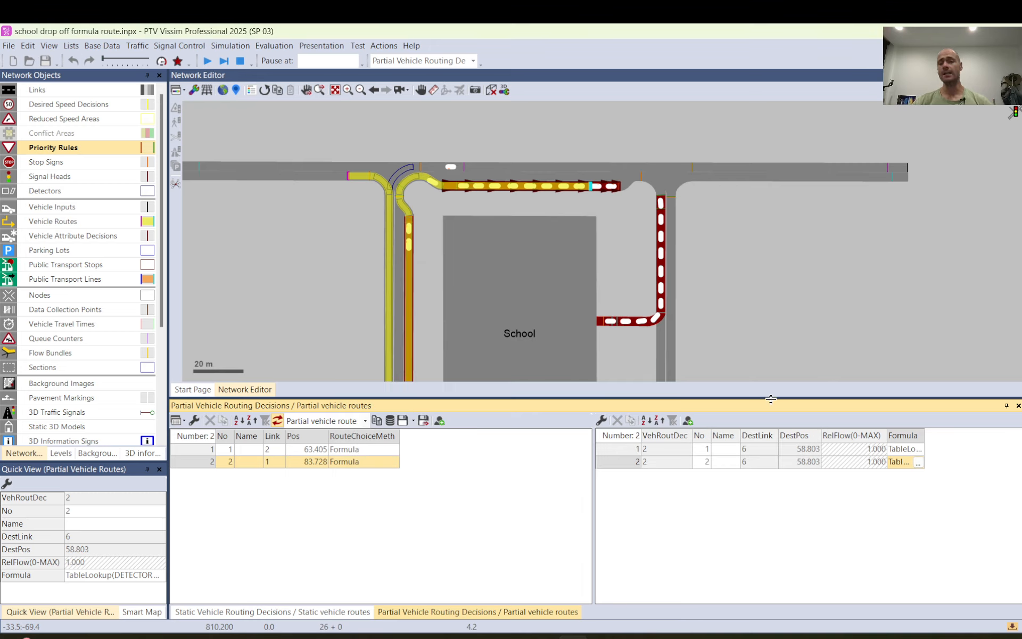
- Clear the selection and select routing decision 1 to examine the relative flows and formulas of its partial routes
{"action": "left_click", "coordinate": [778, 273]}
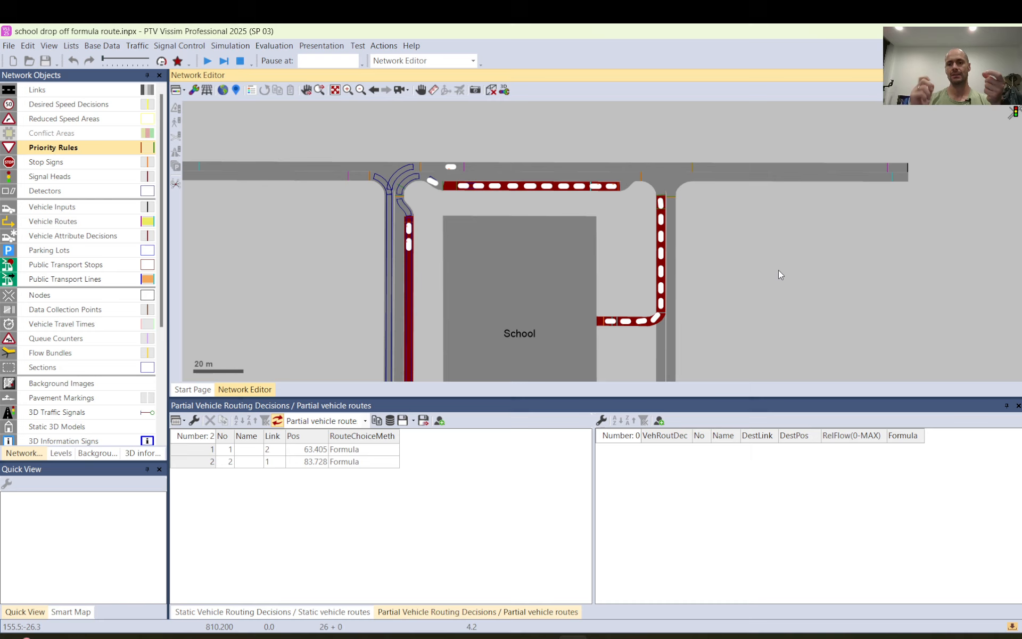
{"action": "left_click", "coordinate": [365, 449]}
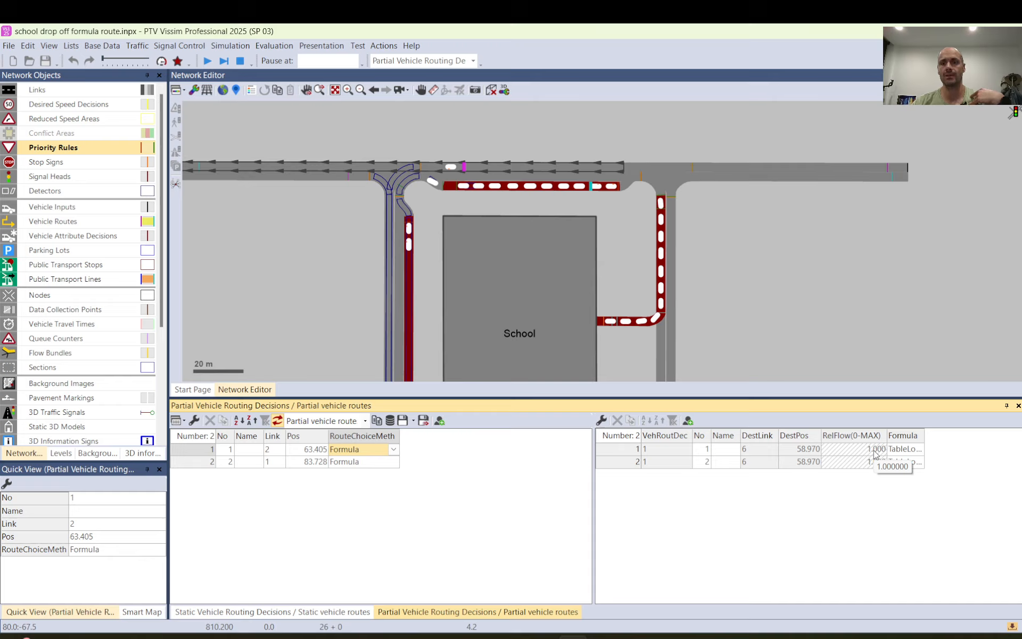
{"action": "mouse_move", "coordinate": [919, 452]}
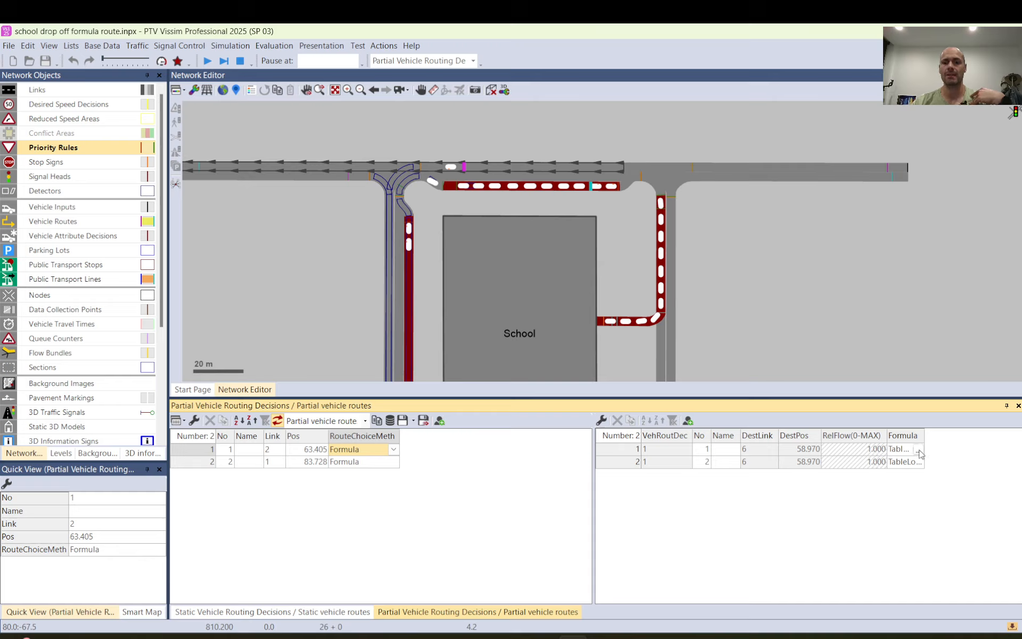